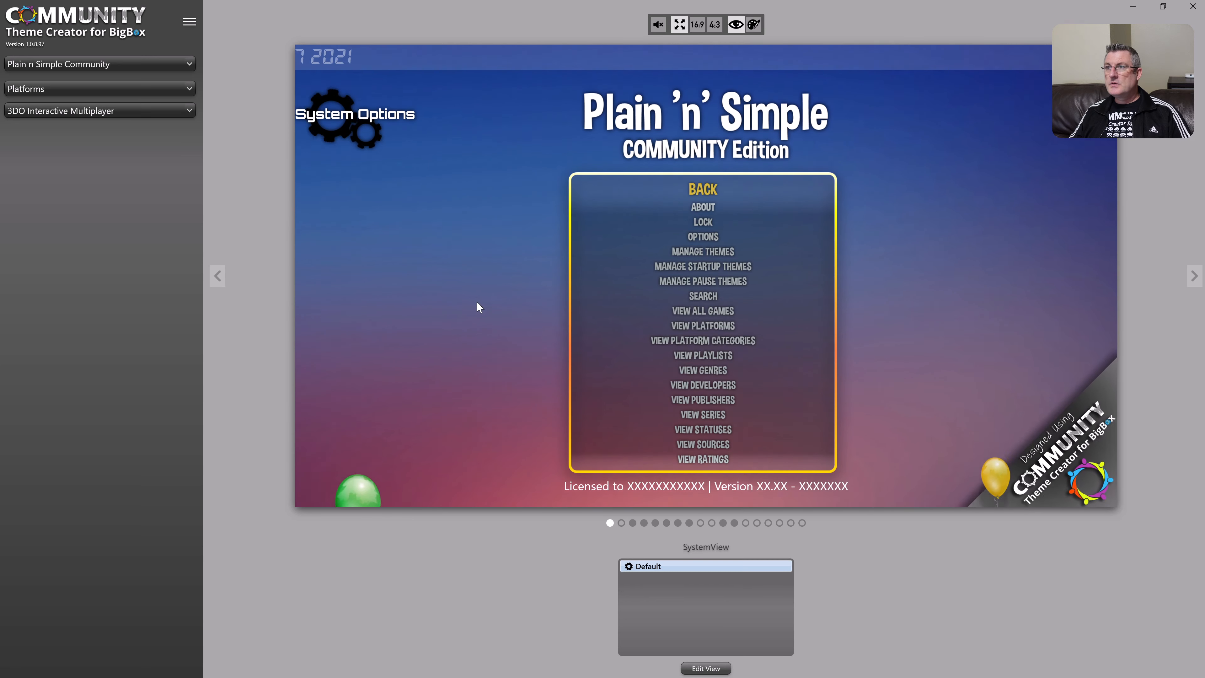
# - Preview the TextGamesView with the Sony Playstation 2 platform and the game SSX 3
pyautogui.click(733, 522)
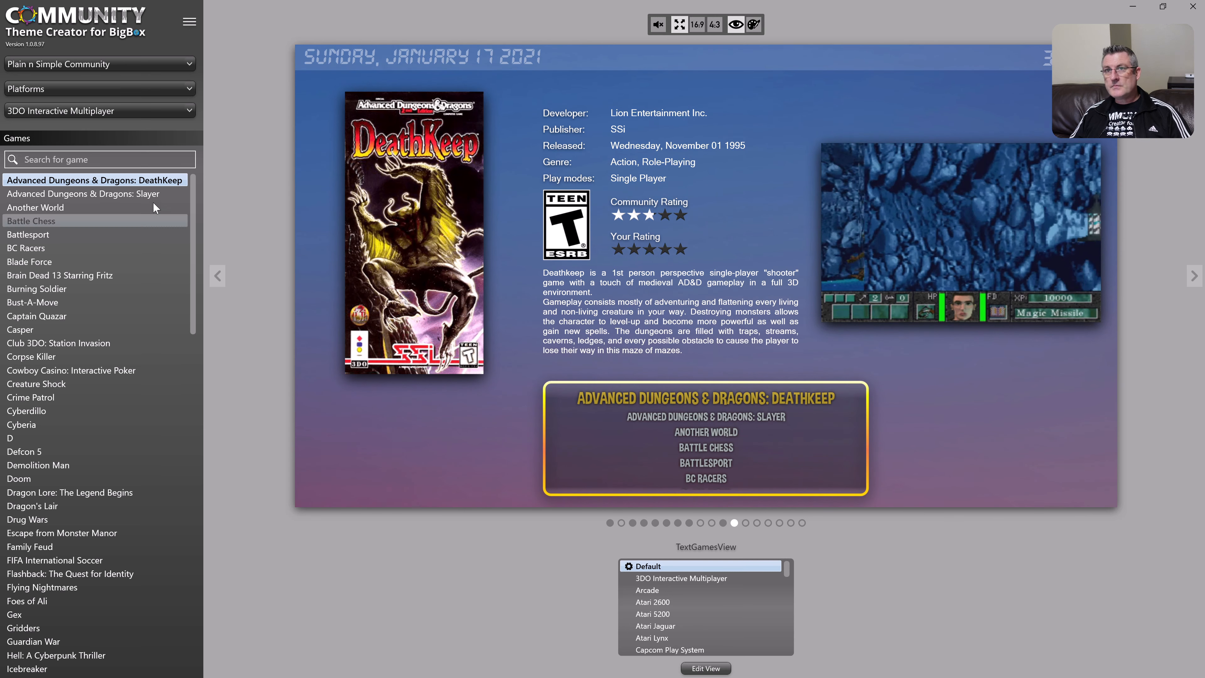
pyautogui.click(50, 112)
pyautogui.scroll(-6, 94, 269)
pyautogui.scroll(-2, 93, 269)
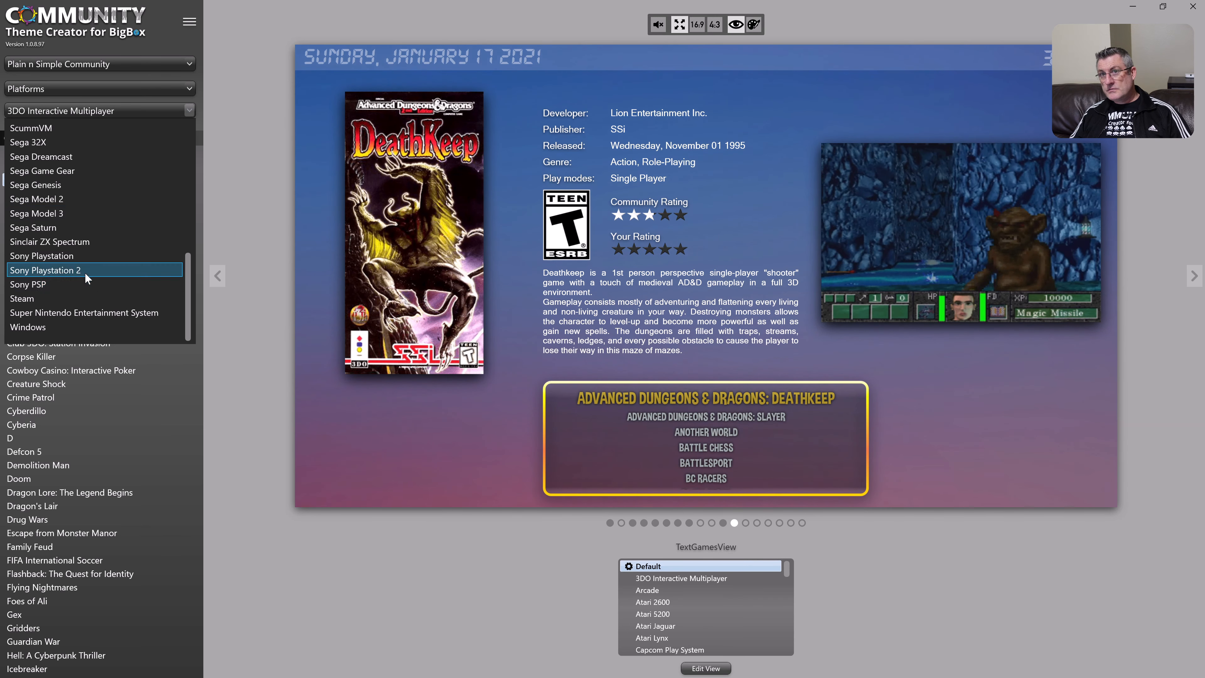
pyautogui.click(86, 273)
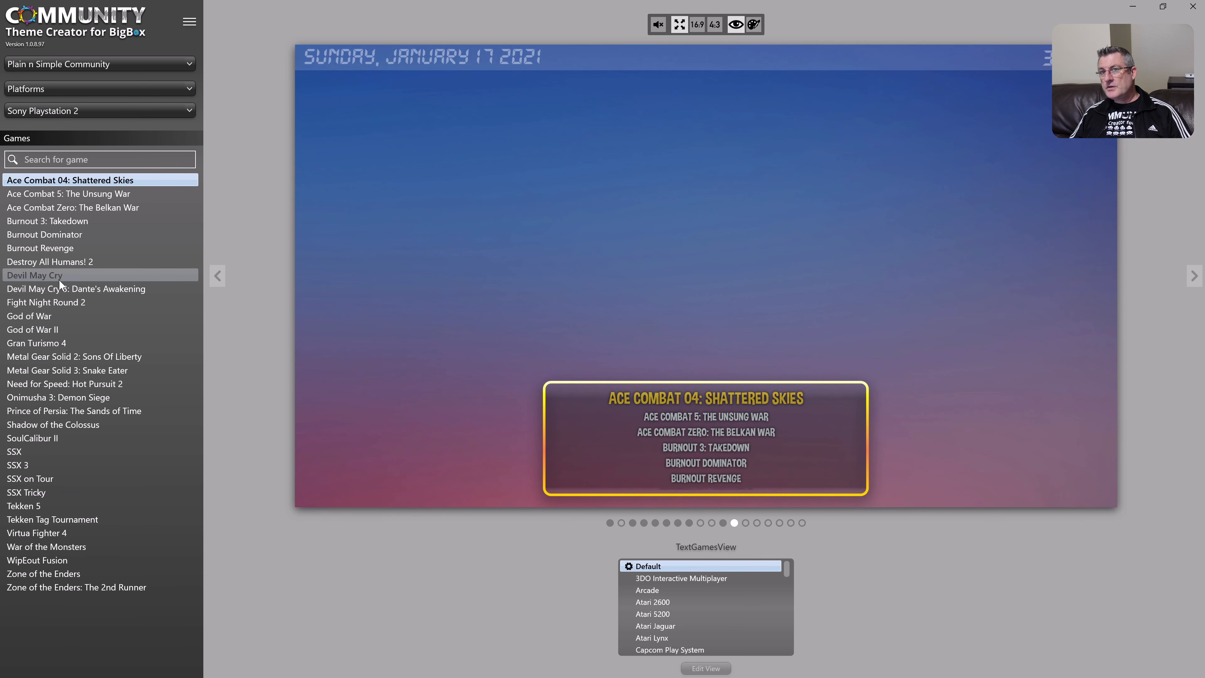
pyautogui.click(57, 469)
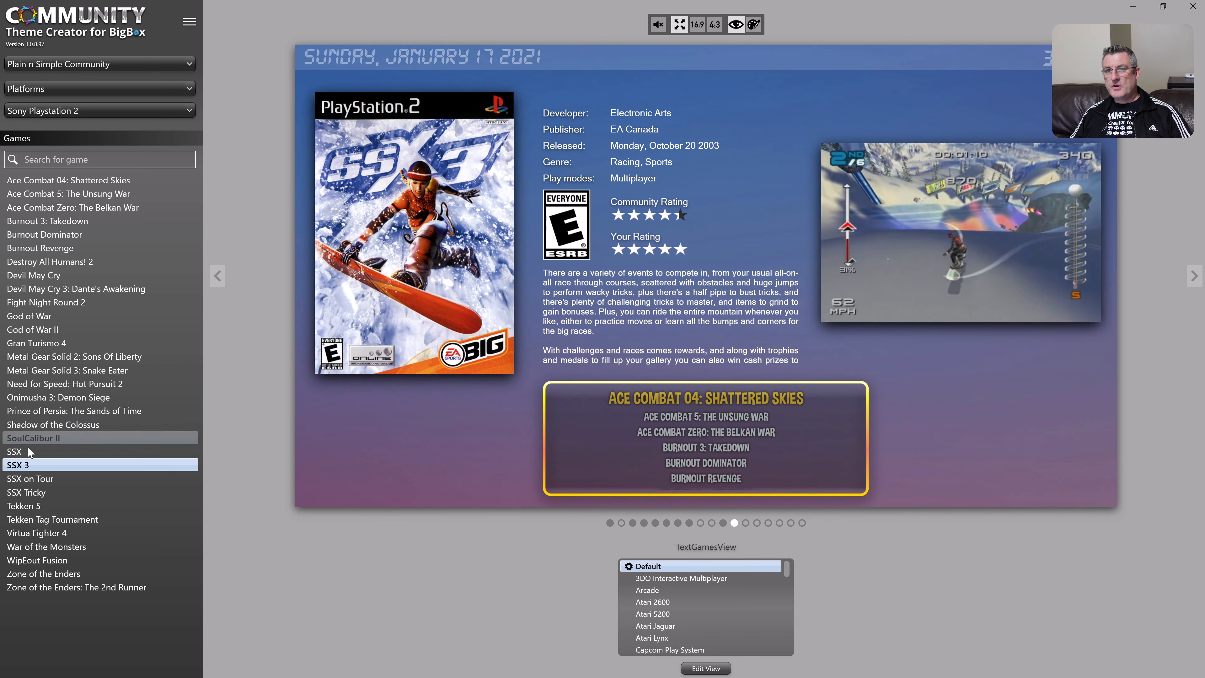
# - Edit the default TextGamesView and add a visibility condition that collapses the User Rating image when the User rating metadata value is 0.0
pyautogui.click(716, 670)
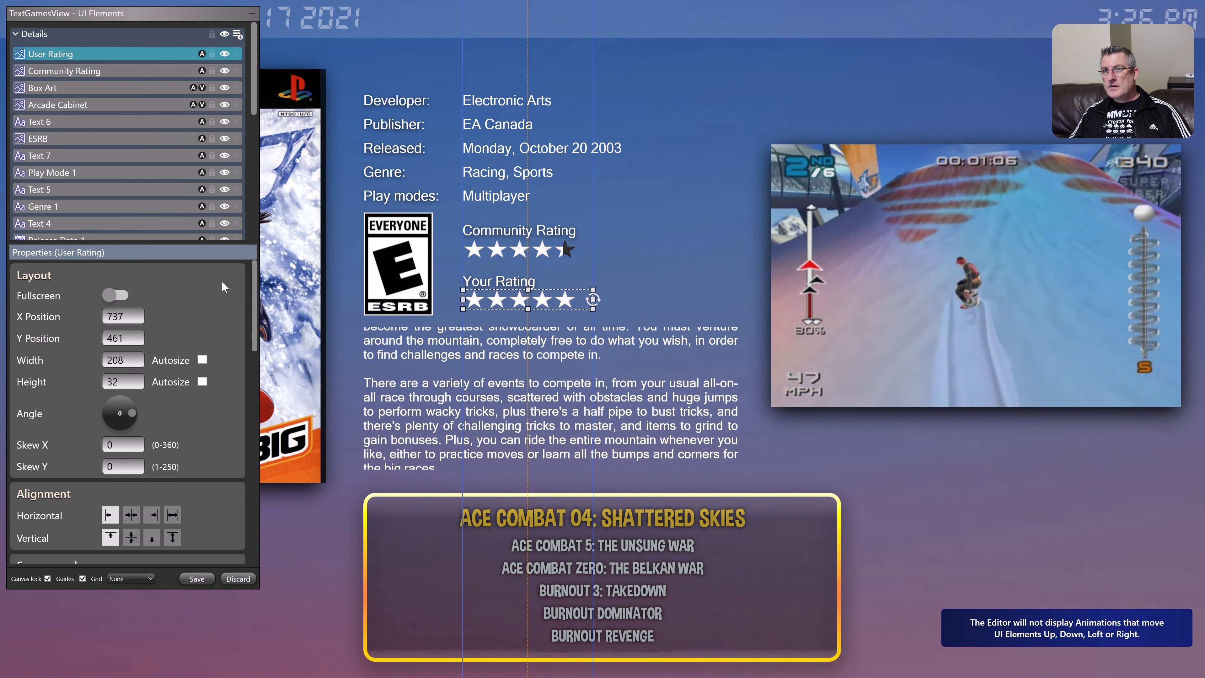
pyautogui.moveTo(256, 302); pyautogui.dragTo(278, 394)
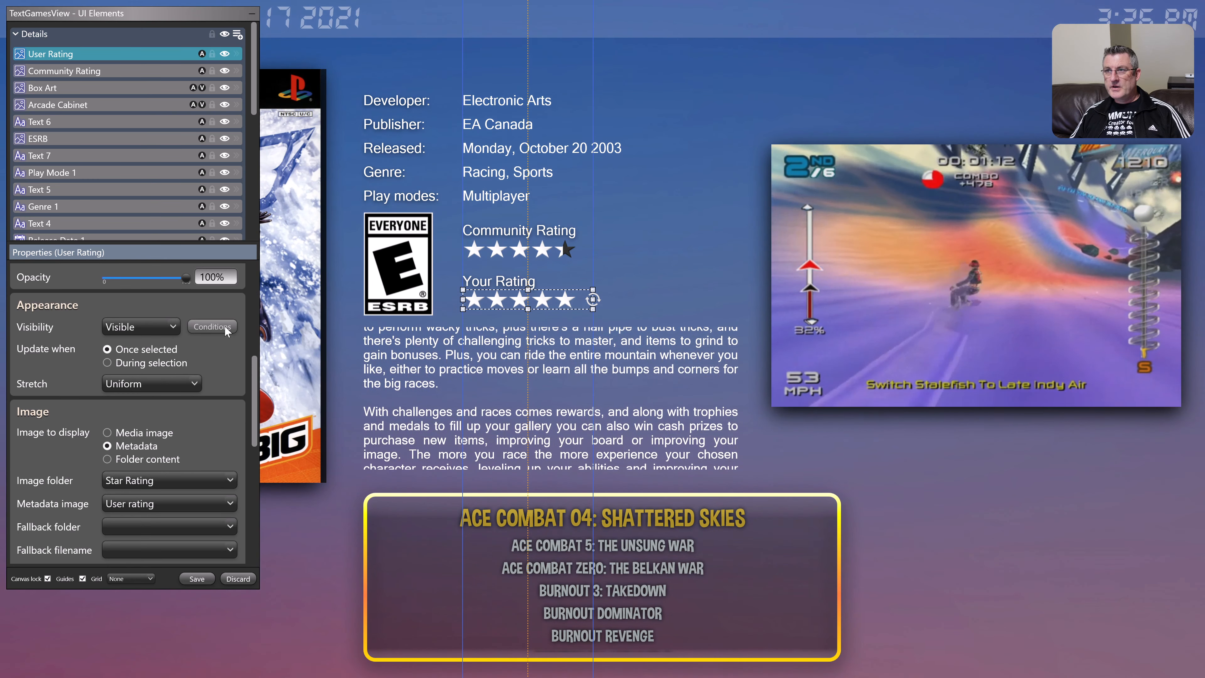
pyautogui.click(225, 329)
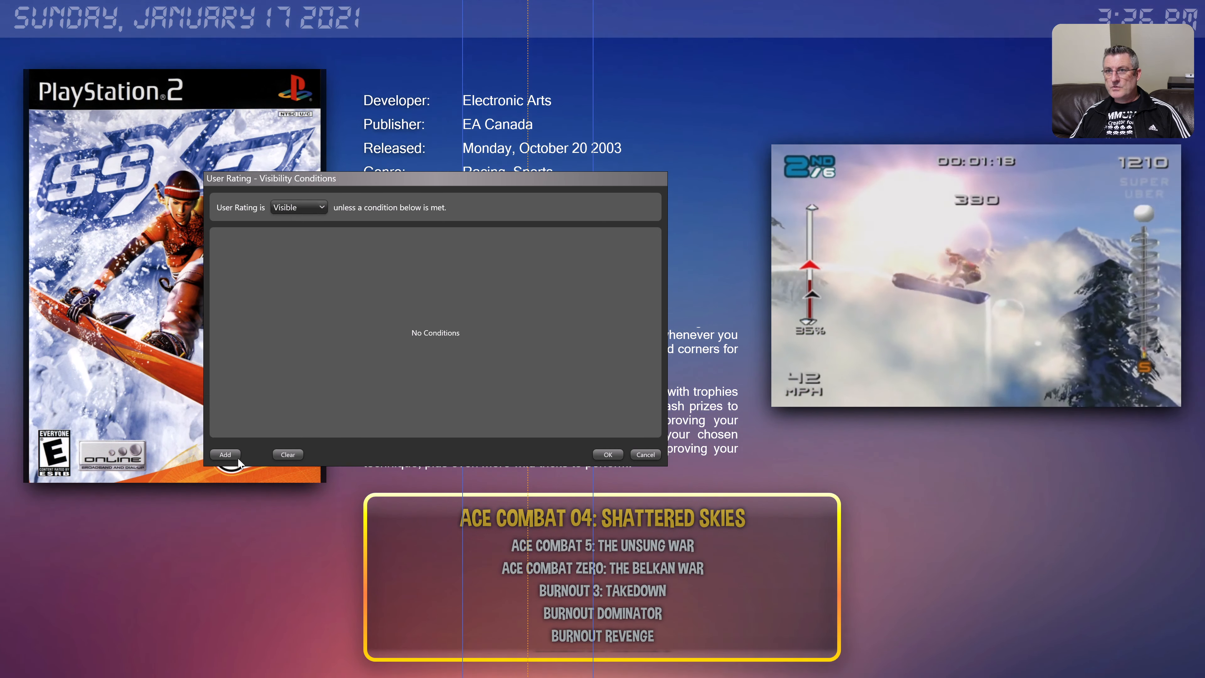
pyautogui.click(229, 452)
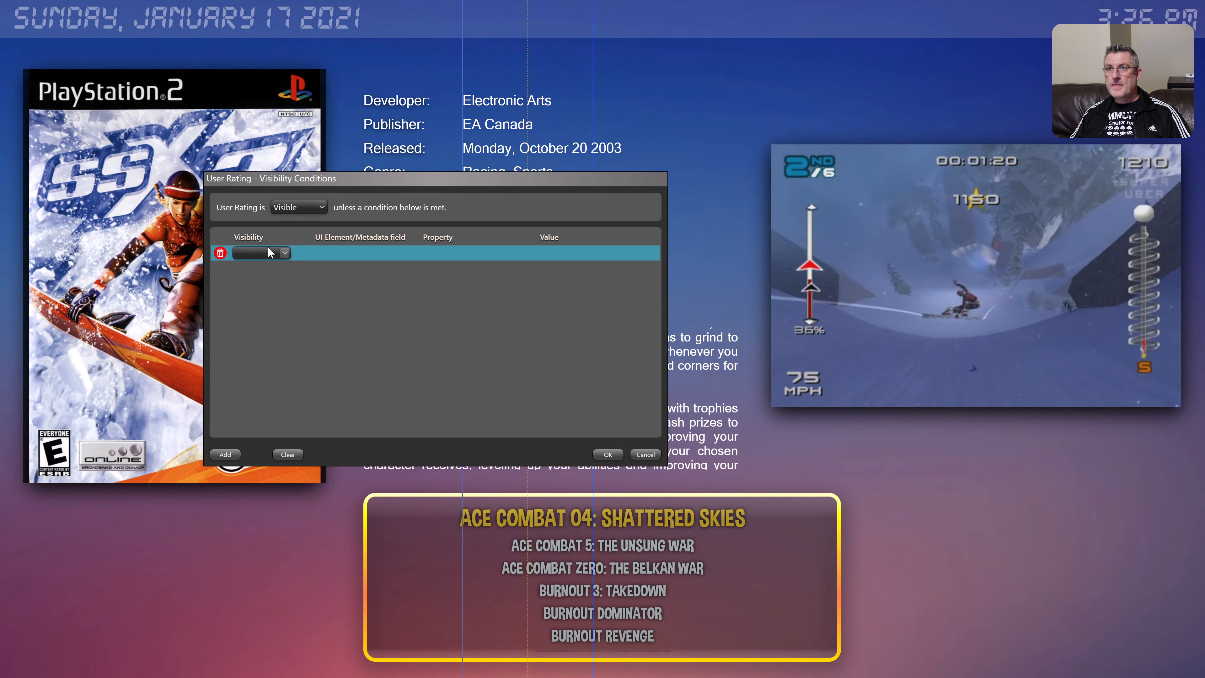
pyautogui.click(265, 254)
pyautogui.click(265, 290)
pyautogui.click(366, 252)
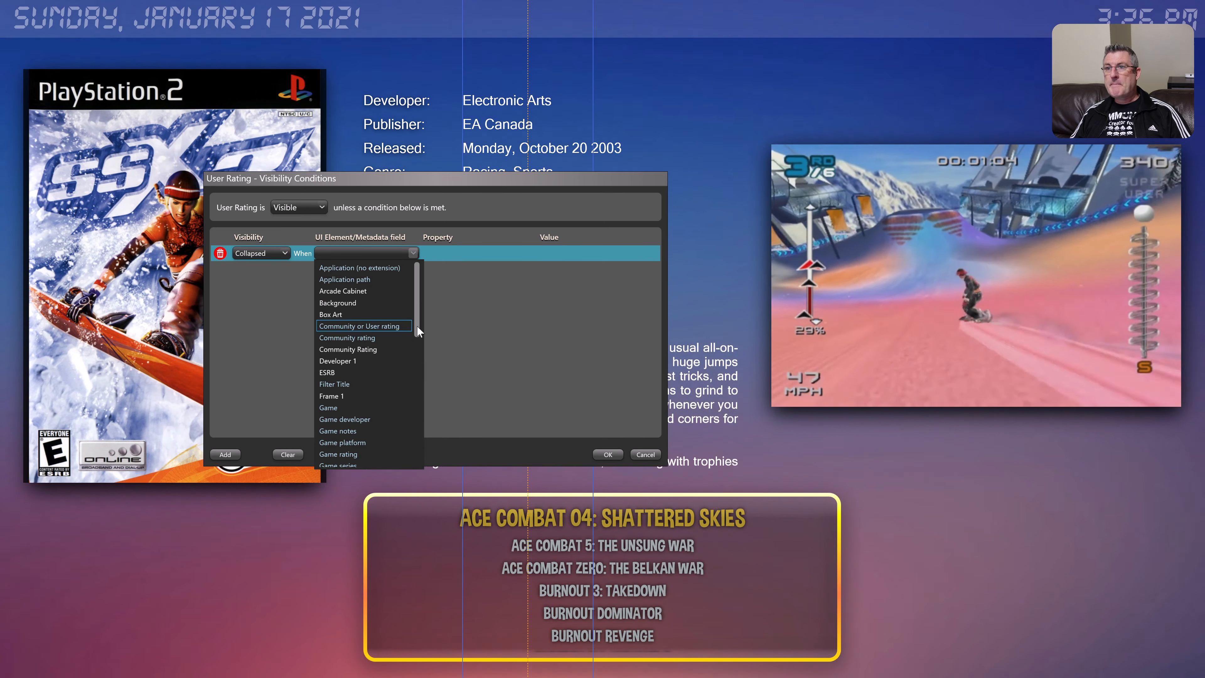
pyautogui.moveTo(416, 324); pyautogui.dragTo(420, 460)
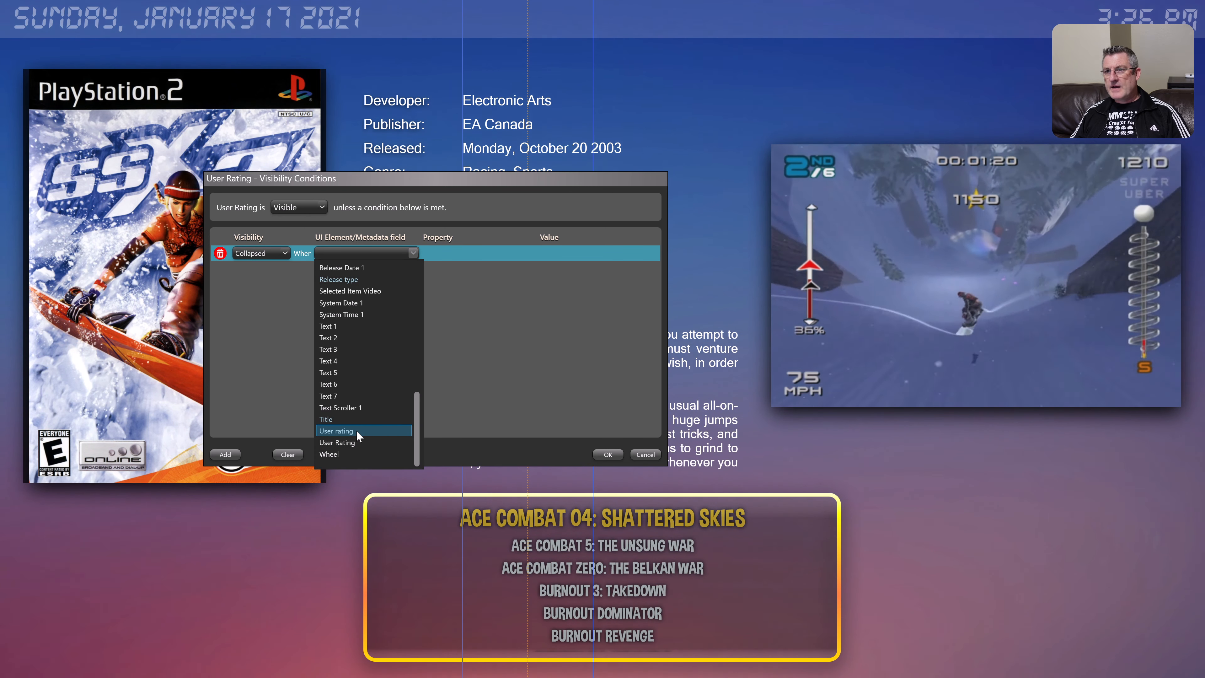
pyautogui.click(355, 431)
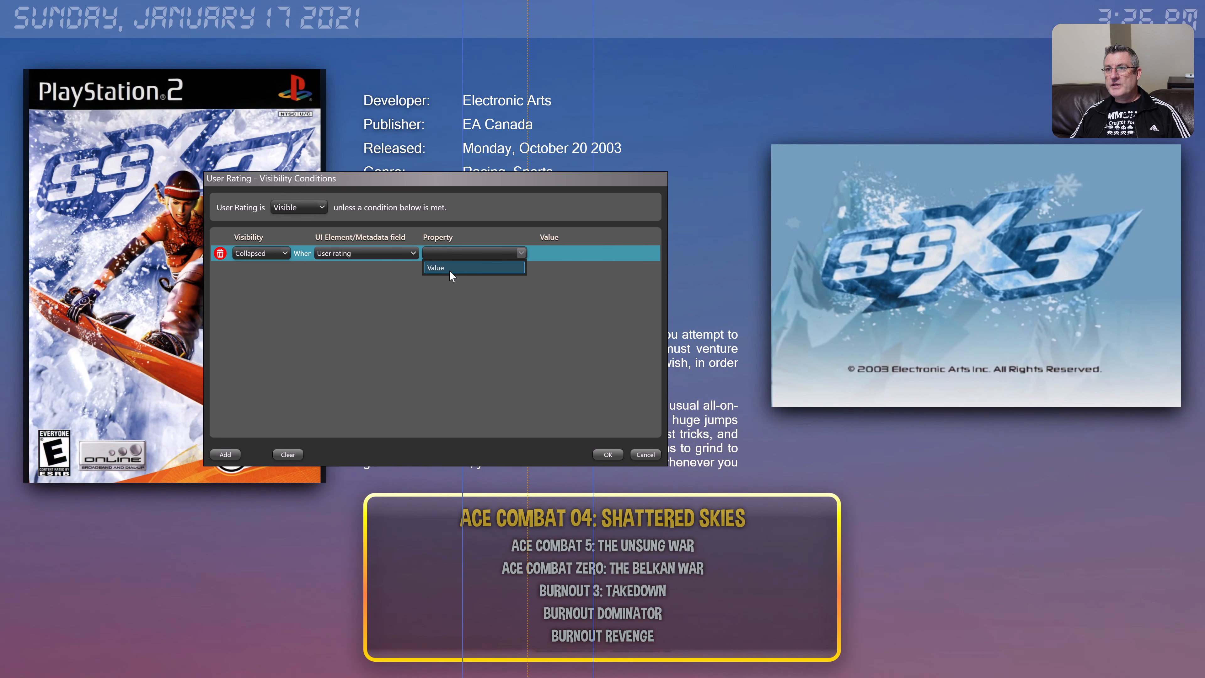
pyautogui.click(449, 270)
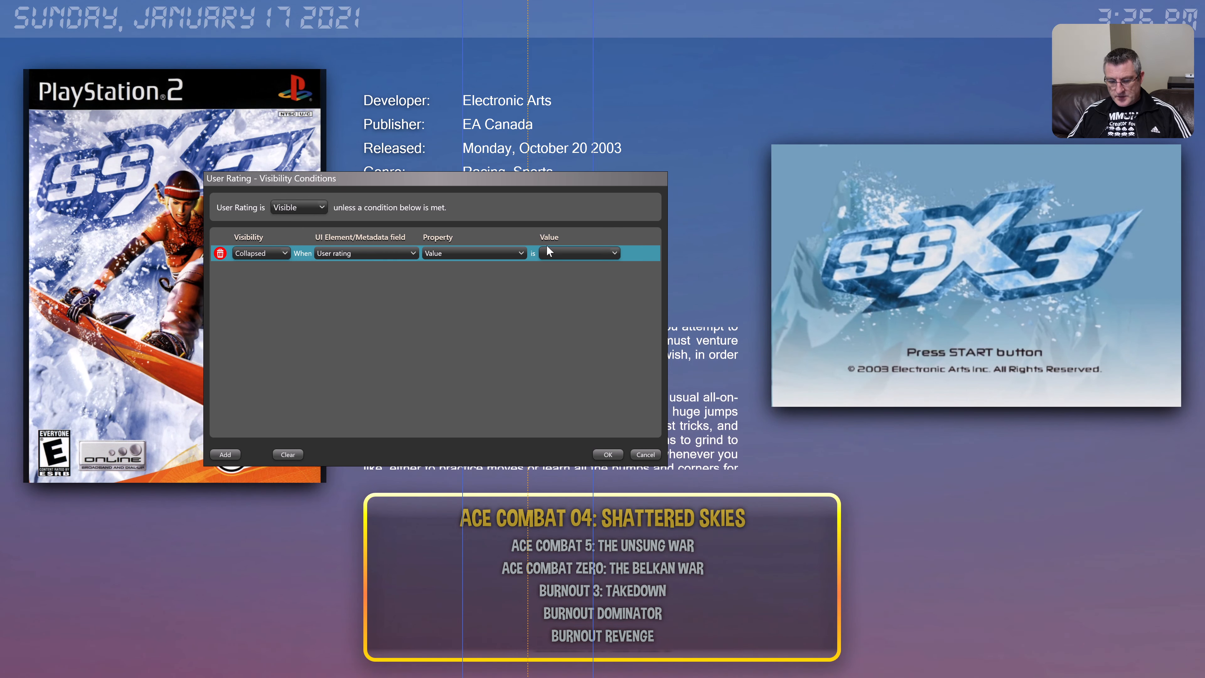
pyautogui.write('0.0')
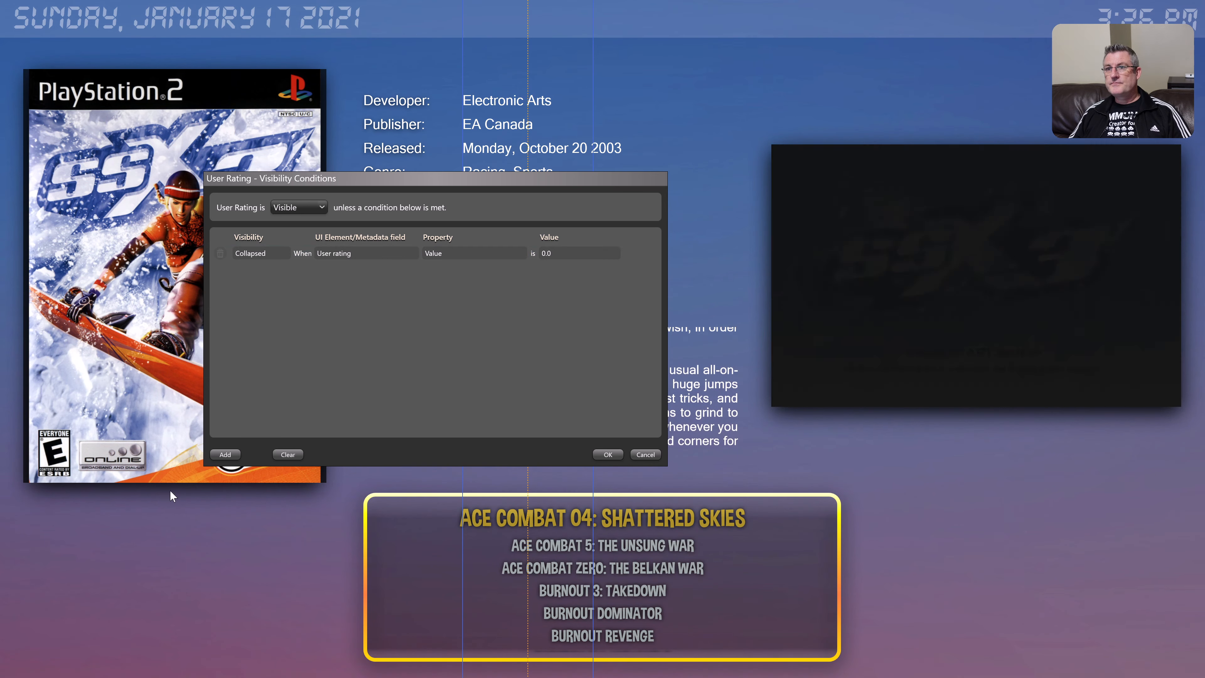
# - Add a second condition that collapses the User Rating image when the User rating metadata value is *No Value
pyautogui.click(239, 454)
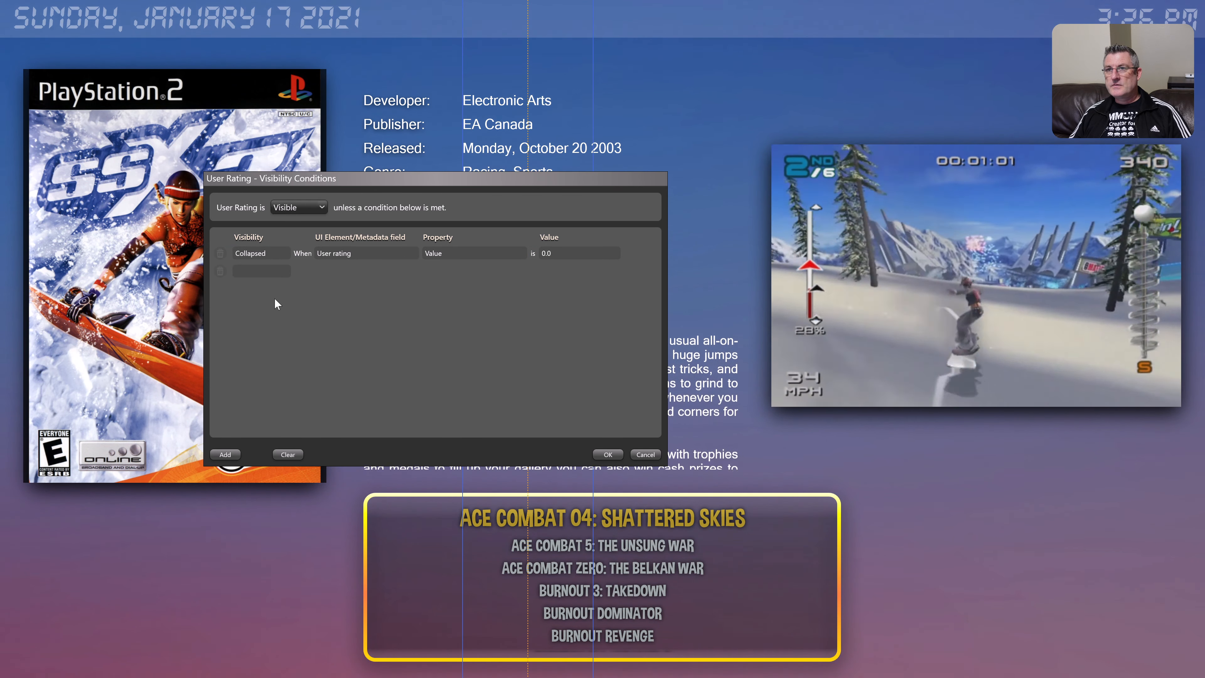
pyautogui.click(271, 275)
pyautogui.click(270, 269)
pyautogui.click(263, 311)
pyautogui.click(333, 273)
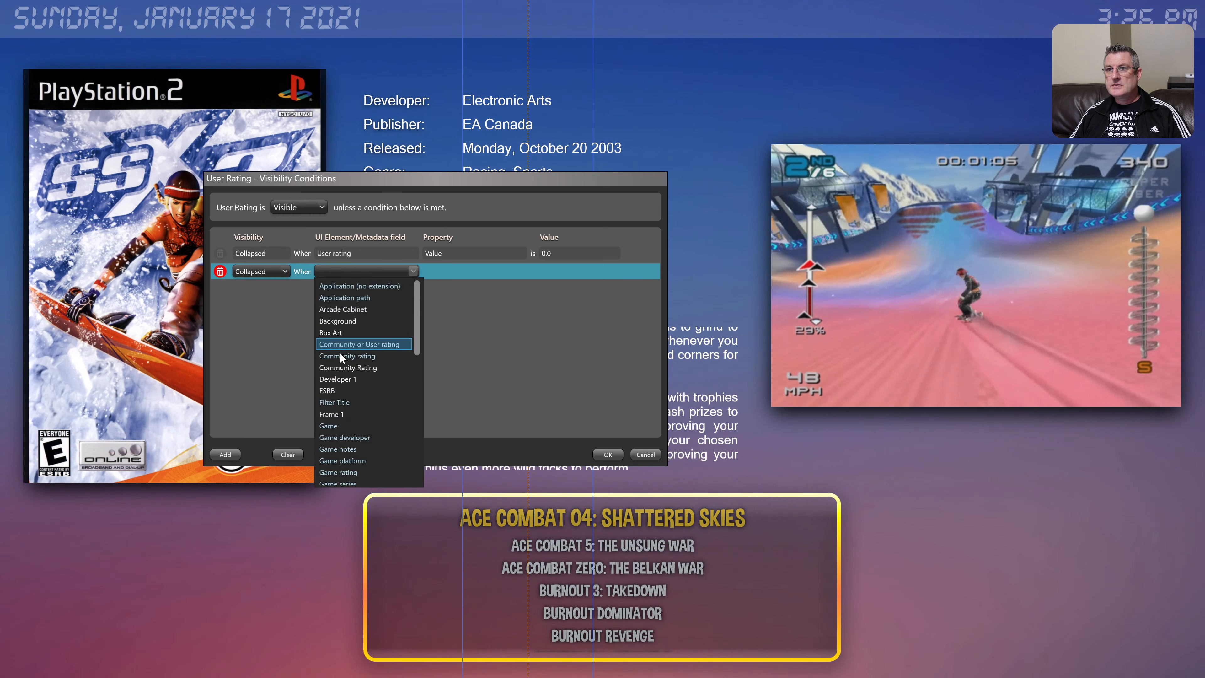
pyautogui.scroll(-10, 348, 350)
pyautogui.click(371, 449)
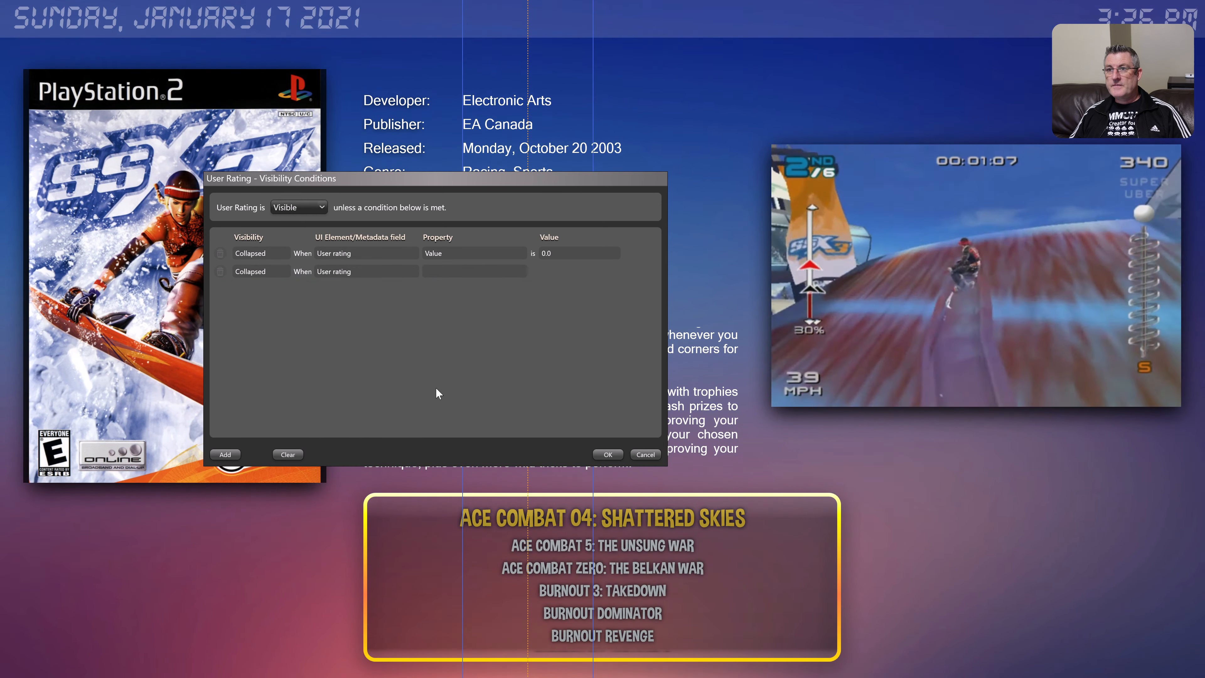
pyautogui.click(490, 288)
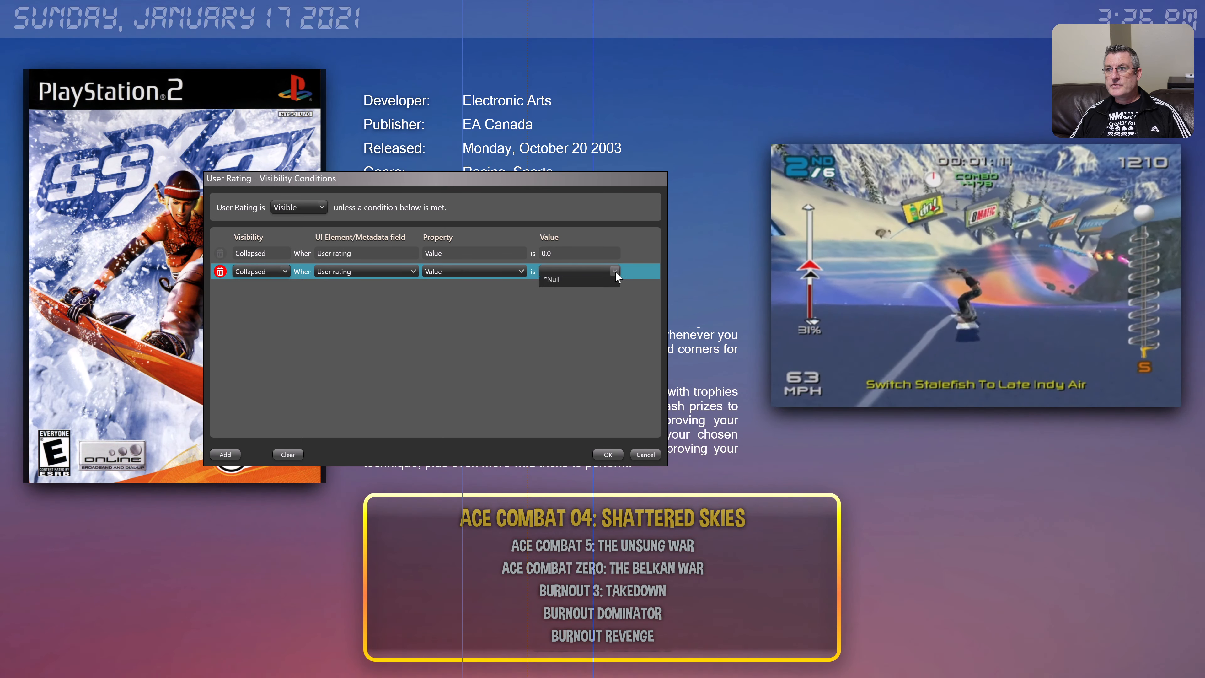
pyautogui.click(569, 281)
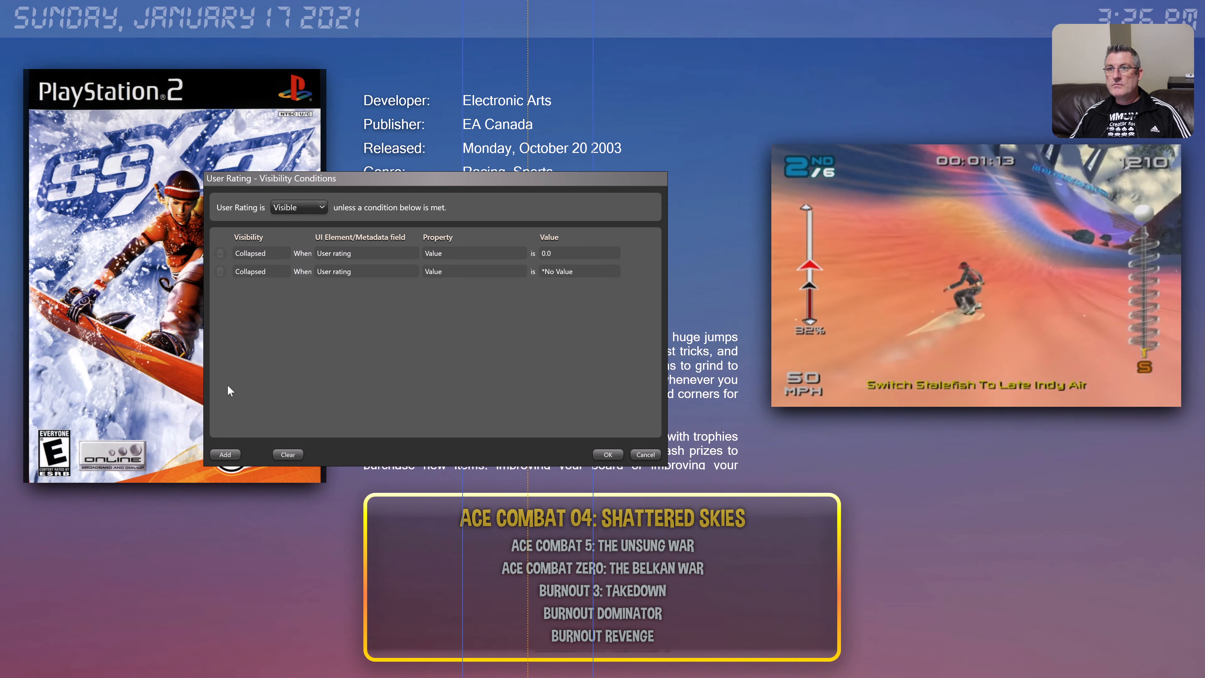
# - Add a third condition collapsing the User Rating image when the User rating metadata value is *Null, and accept the conditions
pyautogui.click(279, 276)
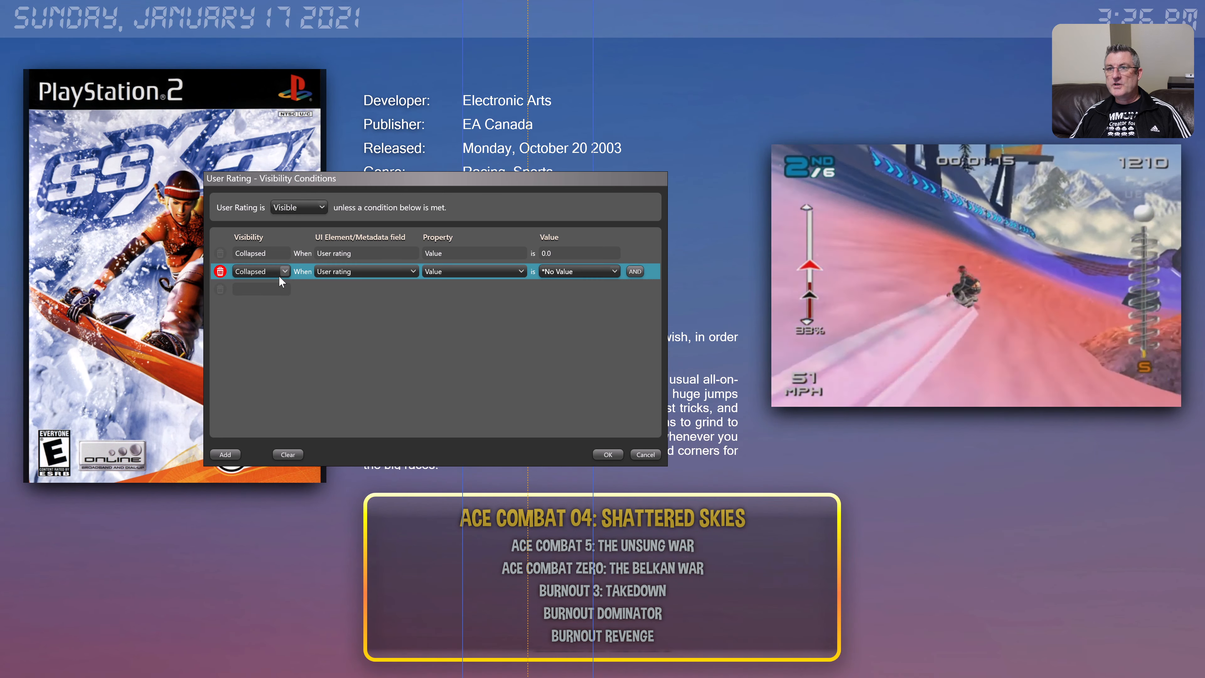
pyautogui.click(276, 288)
pyautogui.click(276, 288)
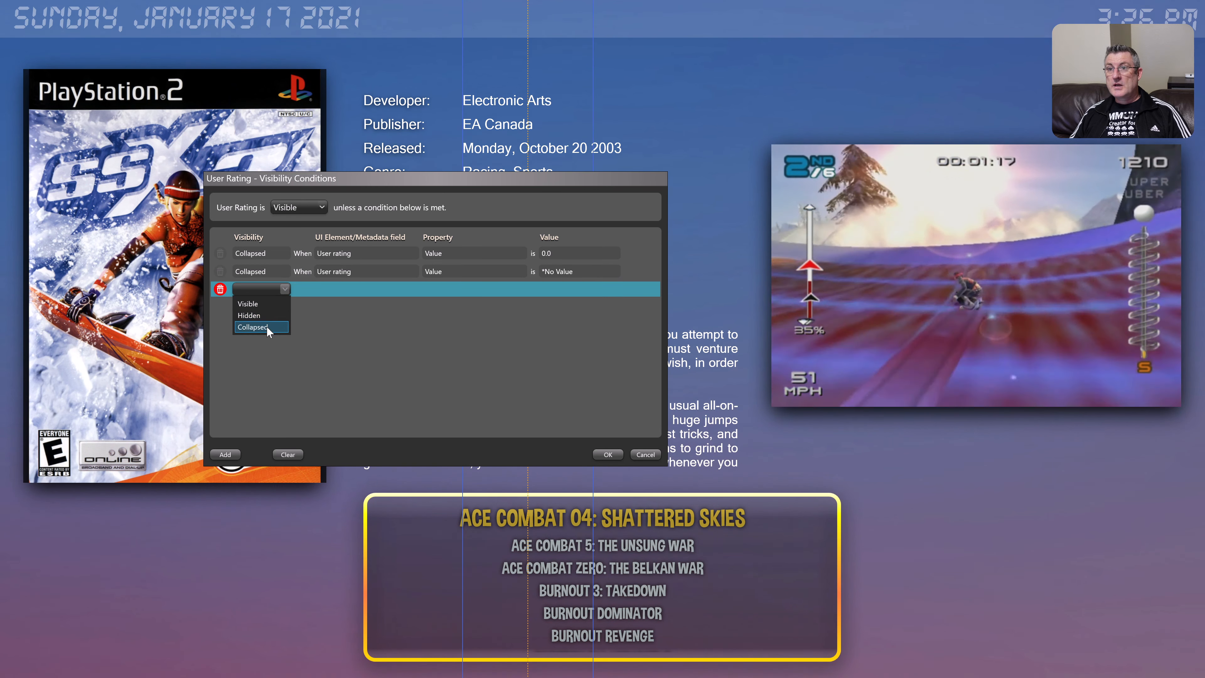
pyautogui.click(267, 326)
pyautogui.click(358, 288)
pyautogui.click(360, 288)
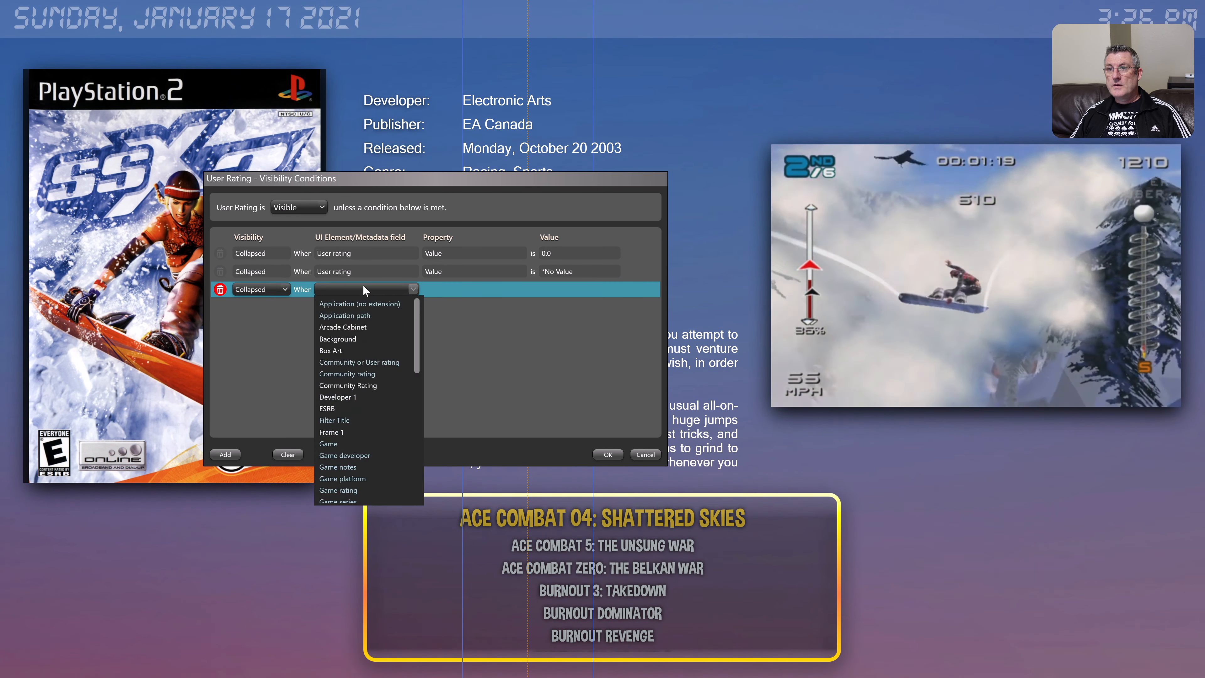
pyautogui.scroll(-10, 372, 380)
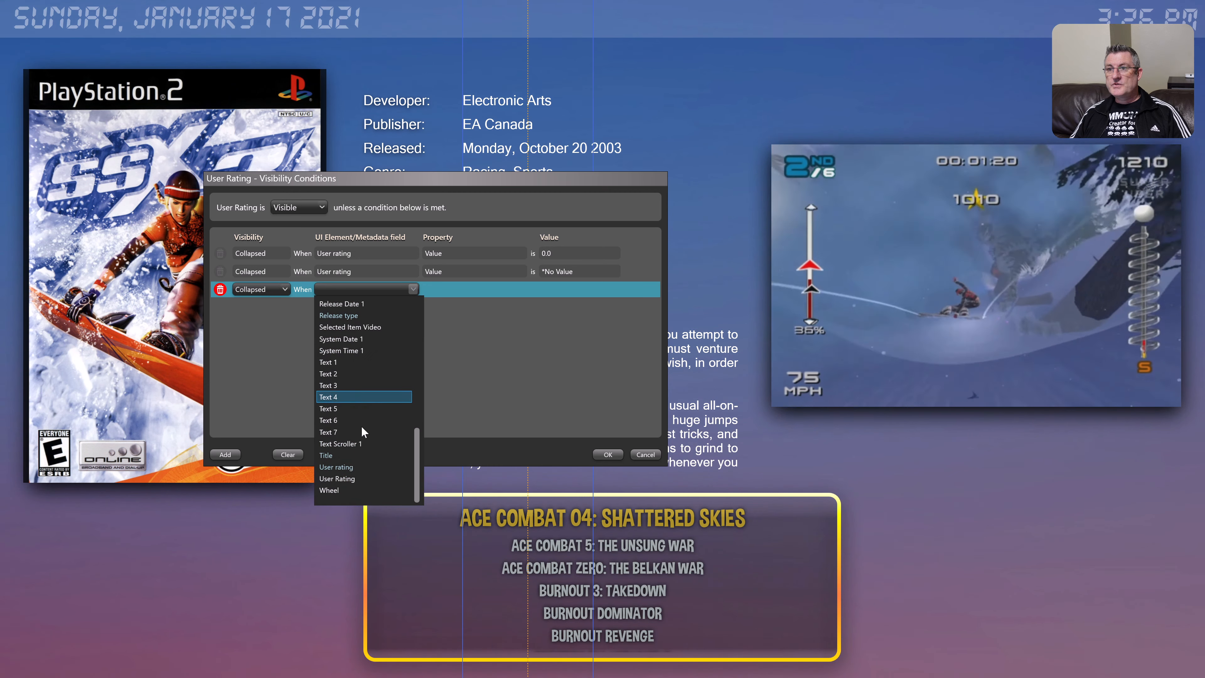
pyautogui.click(346, 470)
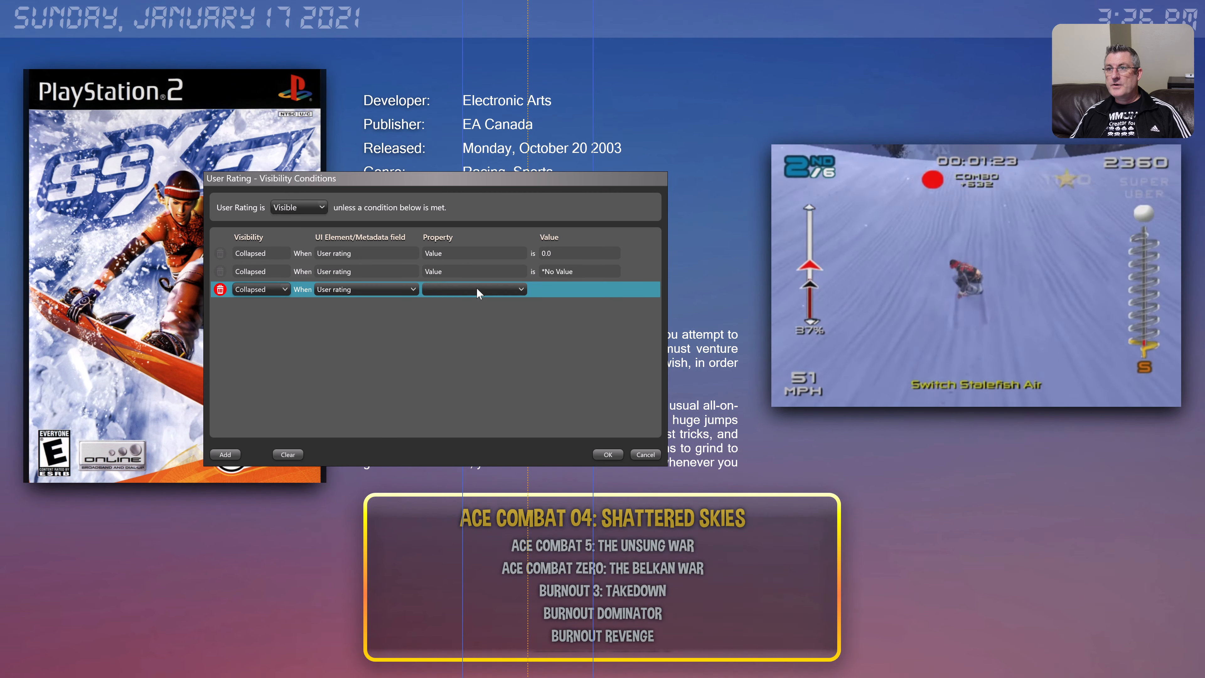
pyautogui.click(478, 292)
pyautogui.click(471, 302)
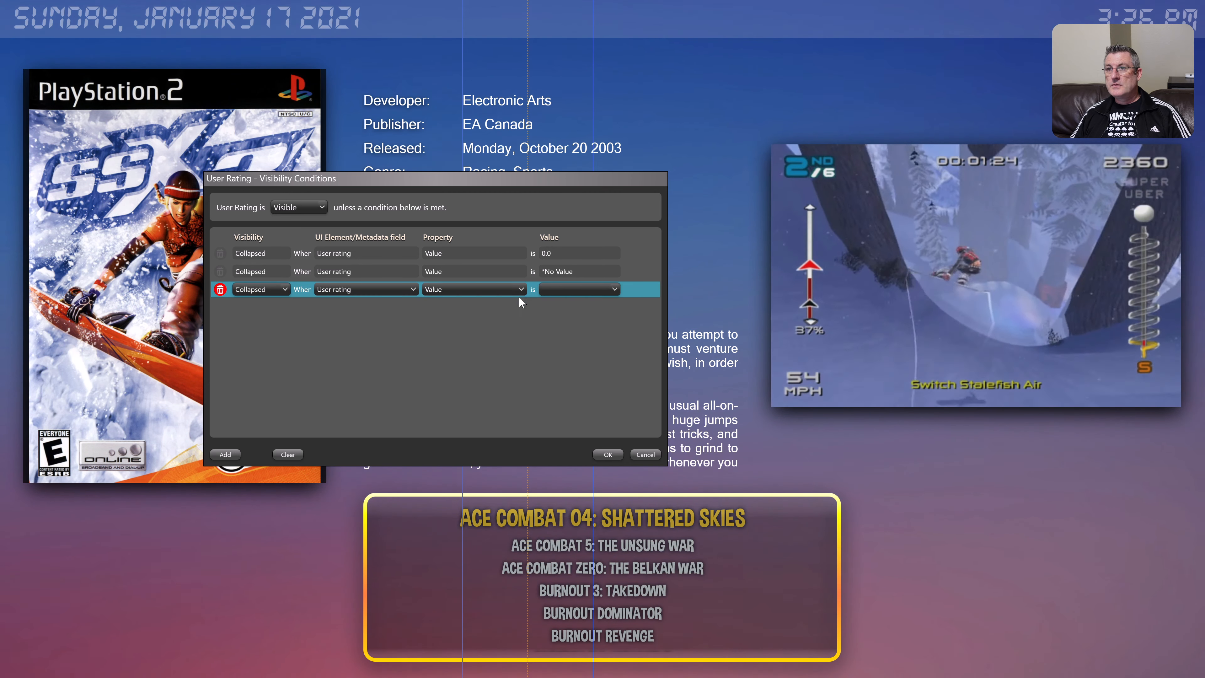
pyautogui.click(615, 289)
pyautogui.click(594, 312)
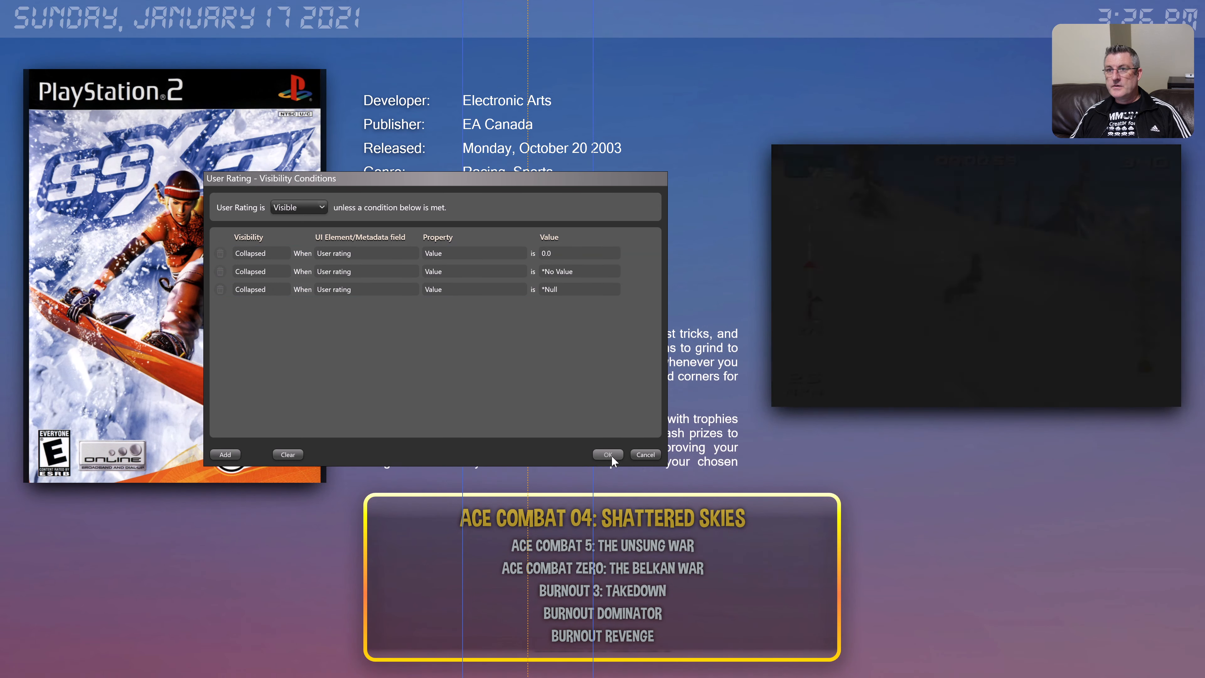
pyautogui.click(610, 454)
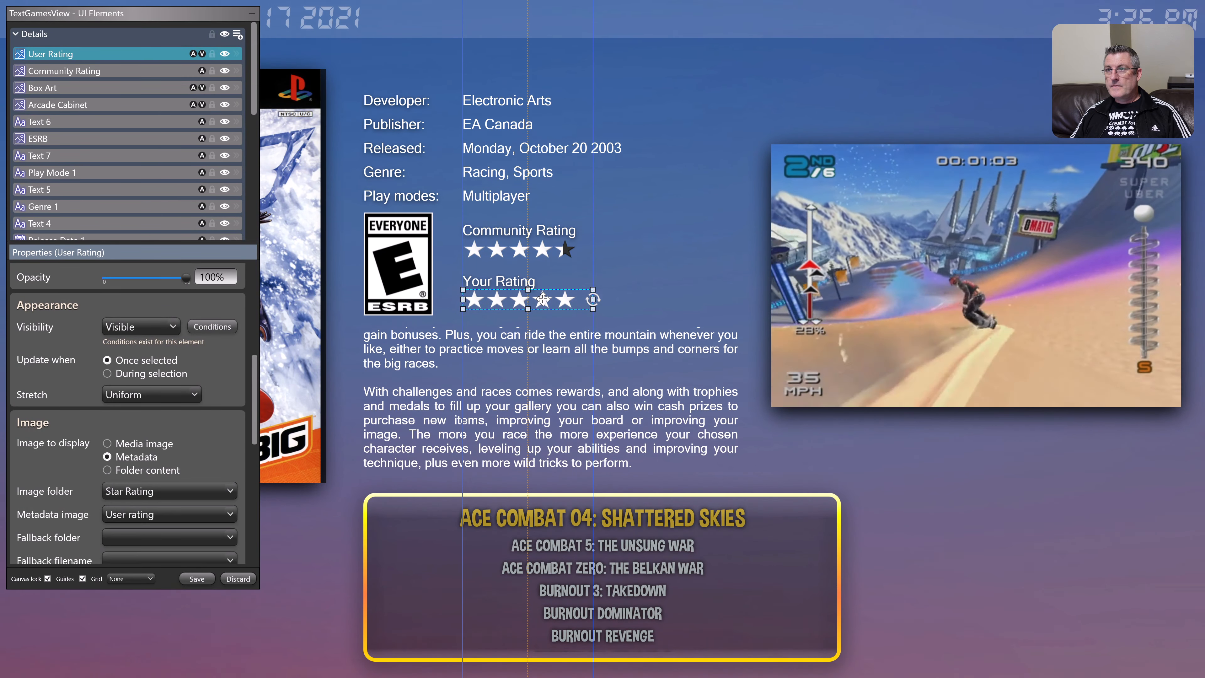
# - Add a visibility condition to the Your Rating label with its visibility set to Collapsed
pyautogui.click(515, 281)
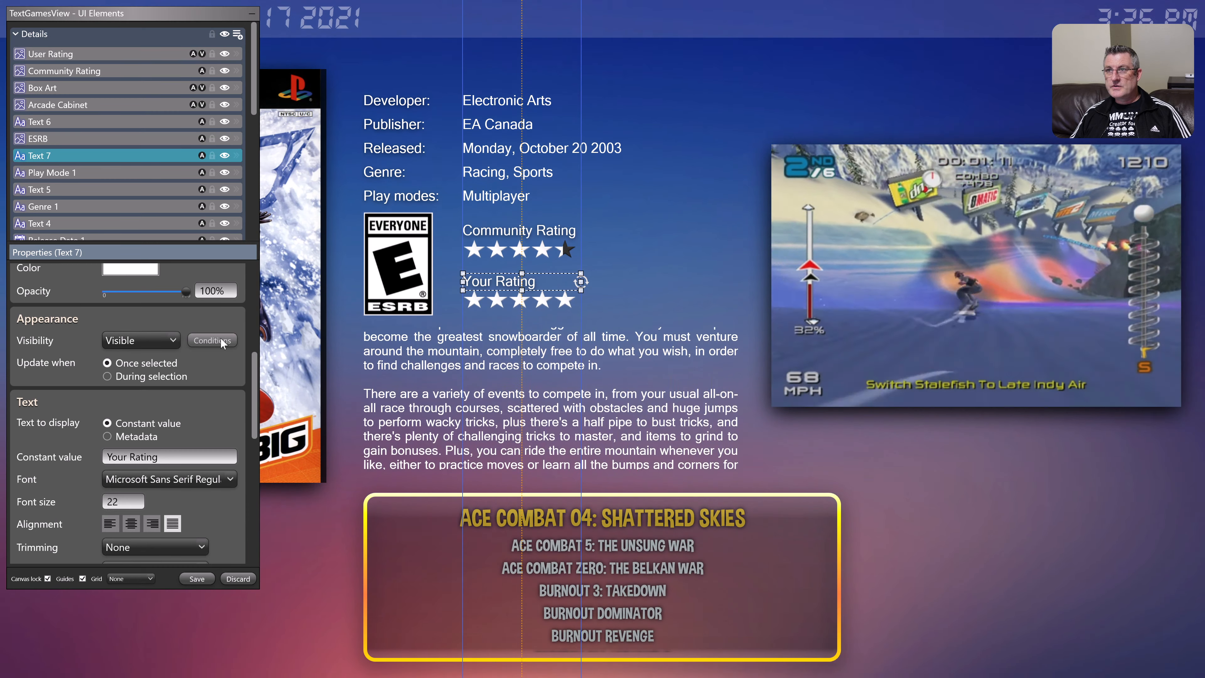
pyautogui.click(479, 300)
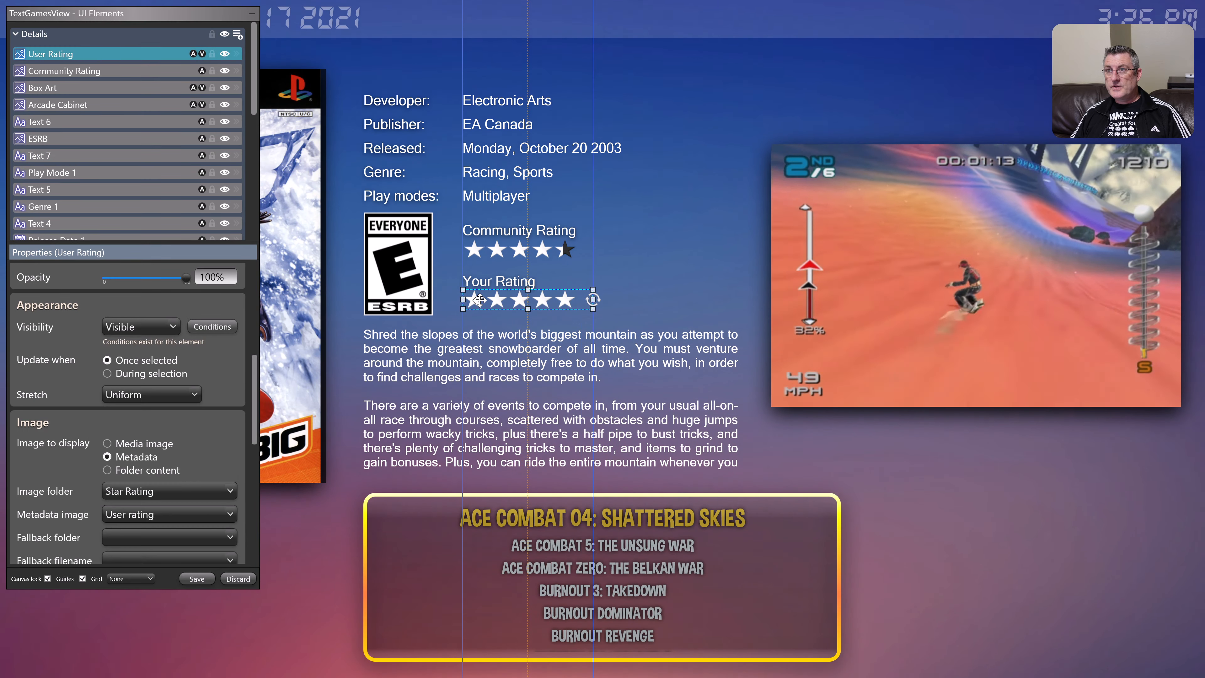
pyautogui.click(476, 282)
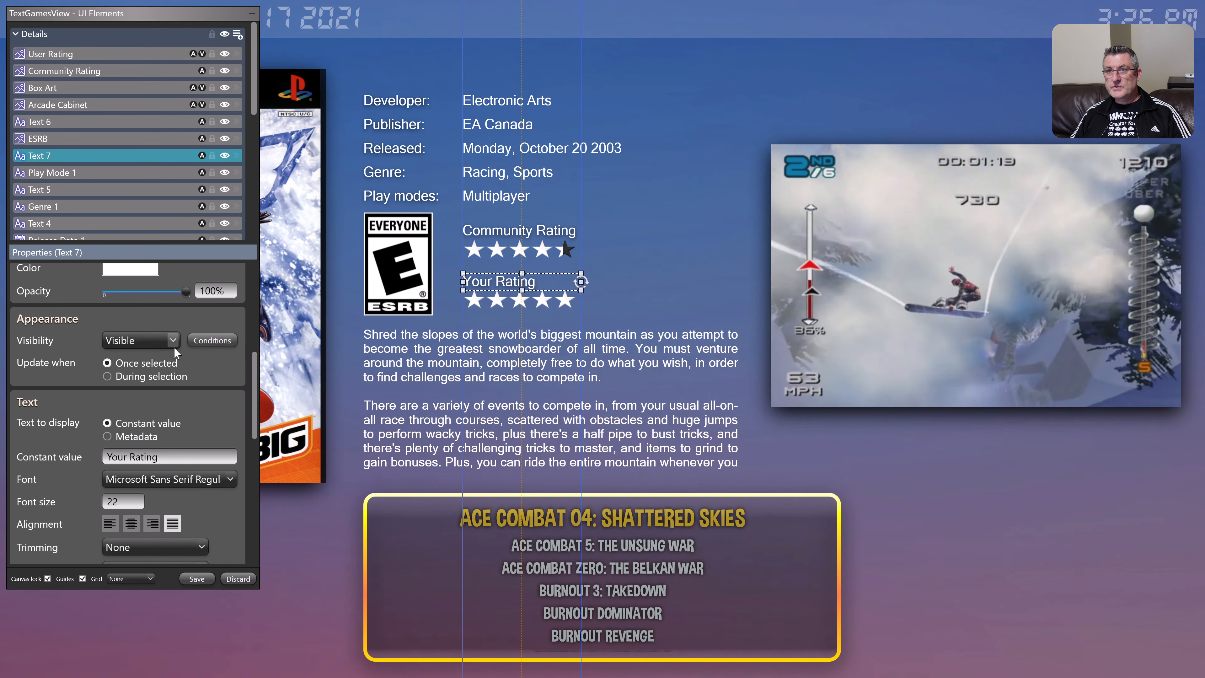
pyautogui.click(207, 341)
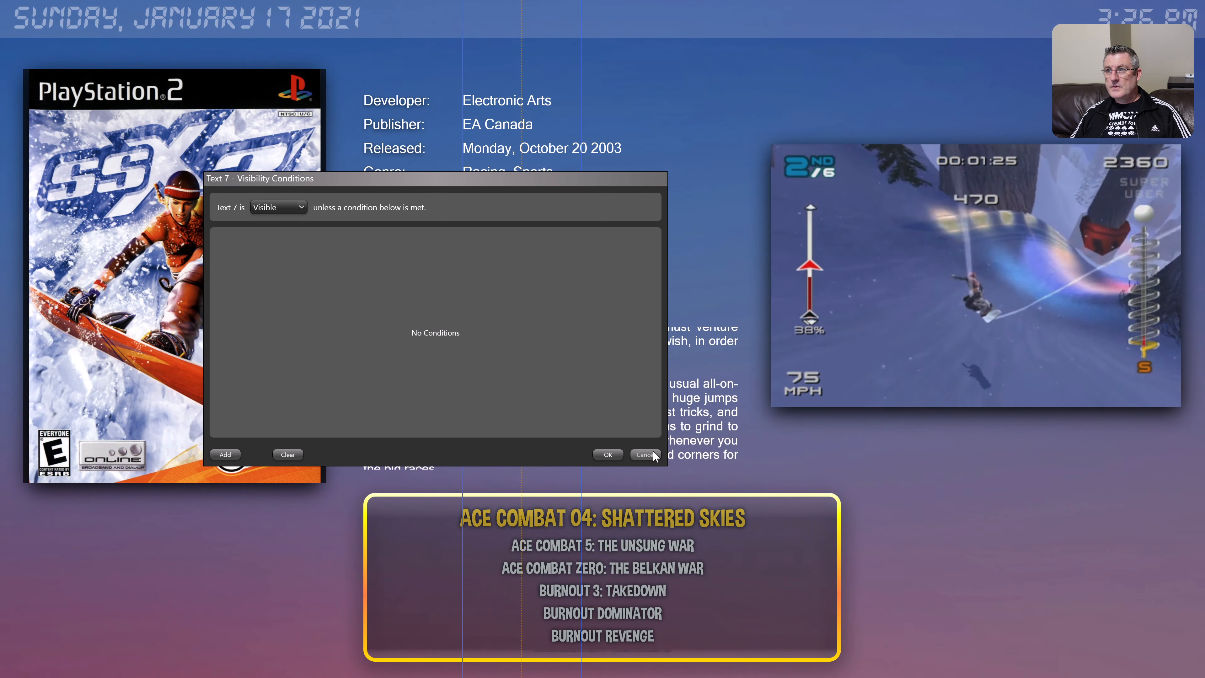
pyautogui.click(223, 454)
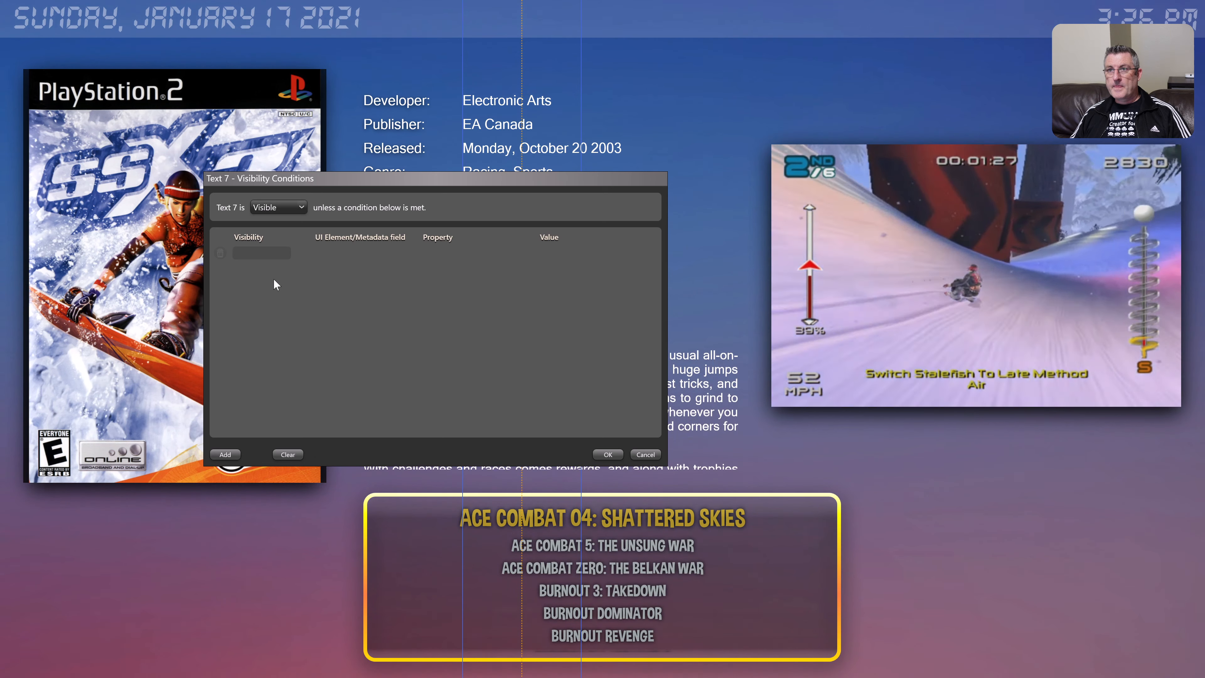
pyautogui.click(265, 253)
pyautogui.click(259, 287)
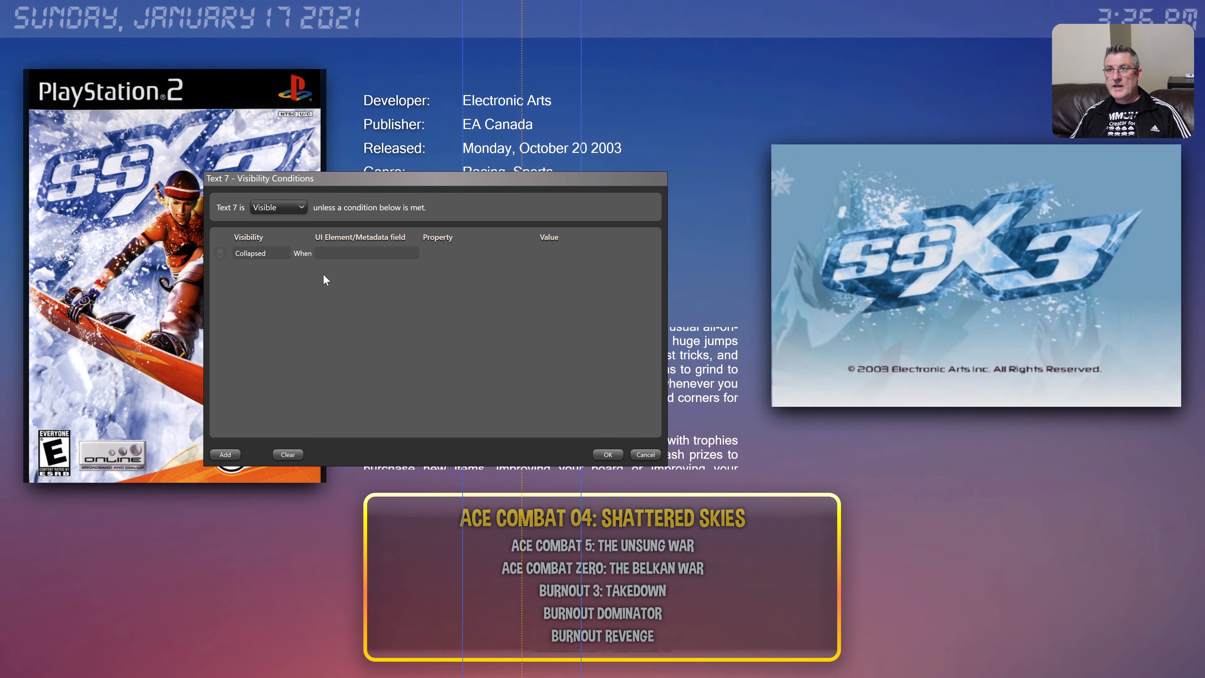
# - Make the Your Rating label's condition apply when the User Rating image's Visibility is Collapsed, and accept the conditions
pyautogui.click(354, 256)
pyautogui.scroll(-5, 379, 370)
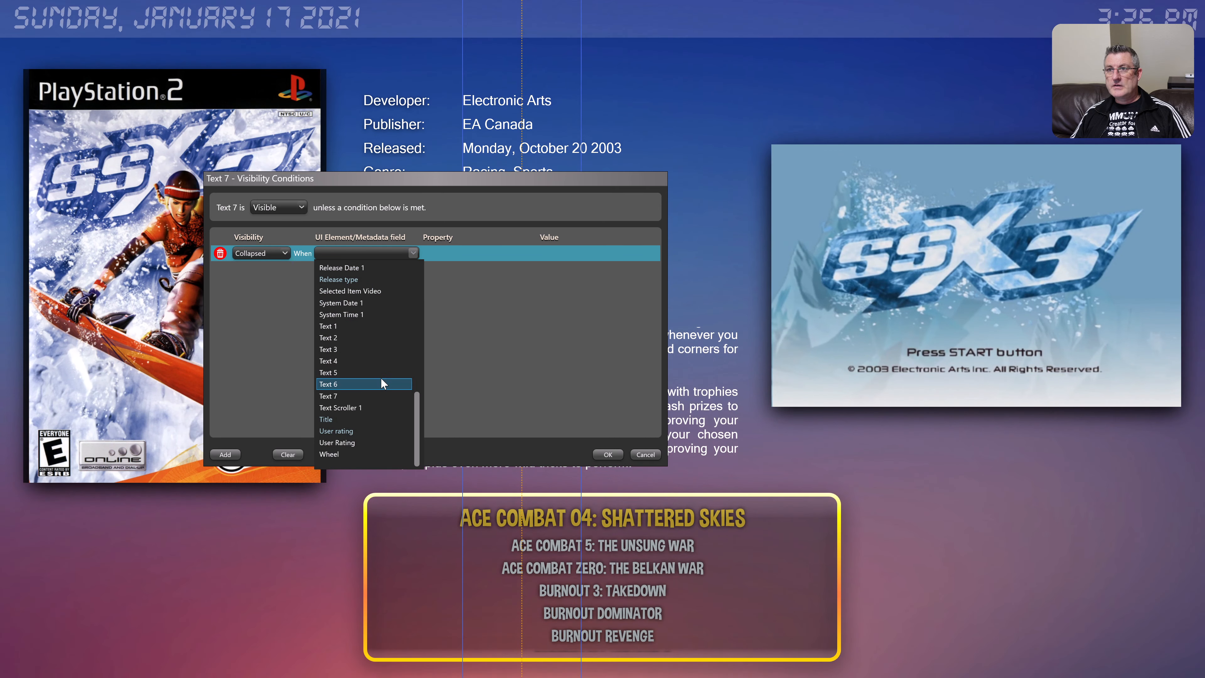
pyautogui.click(365, 442)
pyautogui.click(477, 252)
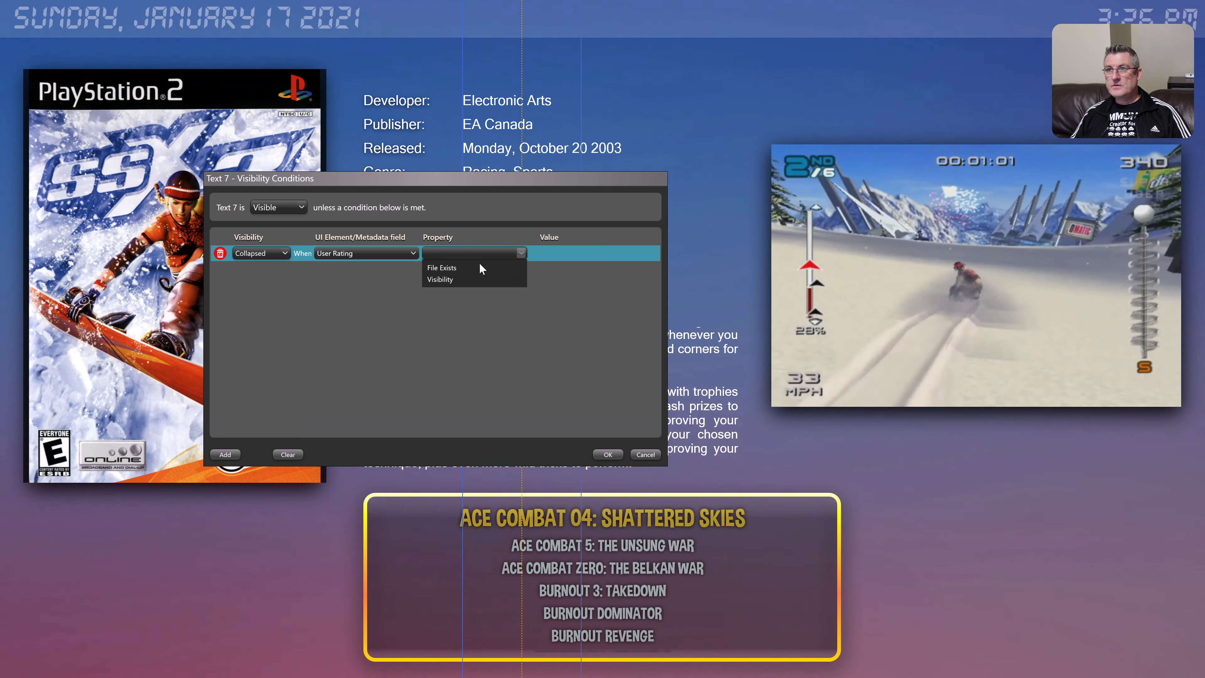
pyautogui.click(478, 278)
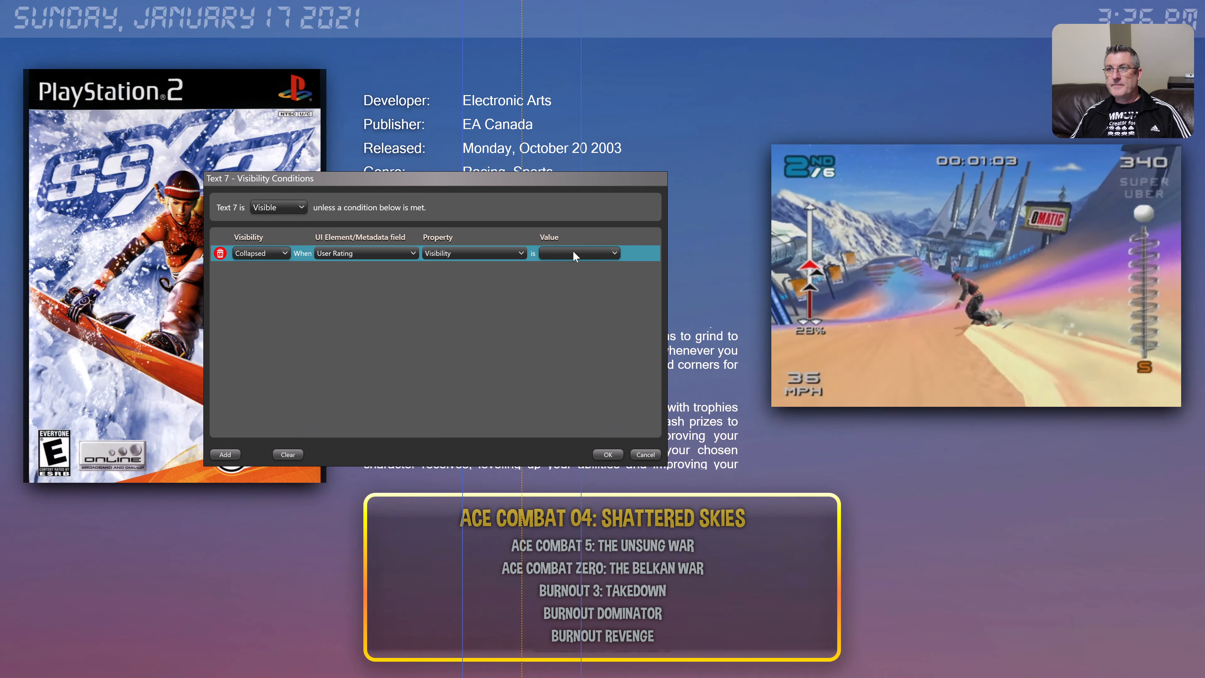
pyautogui.click(613, 253)
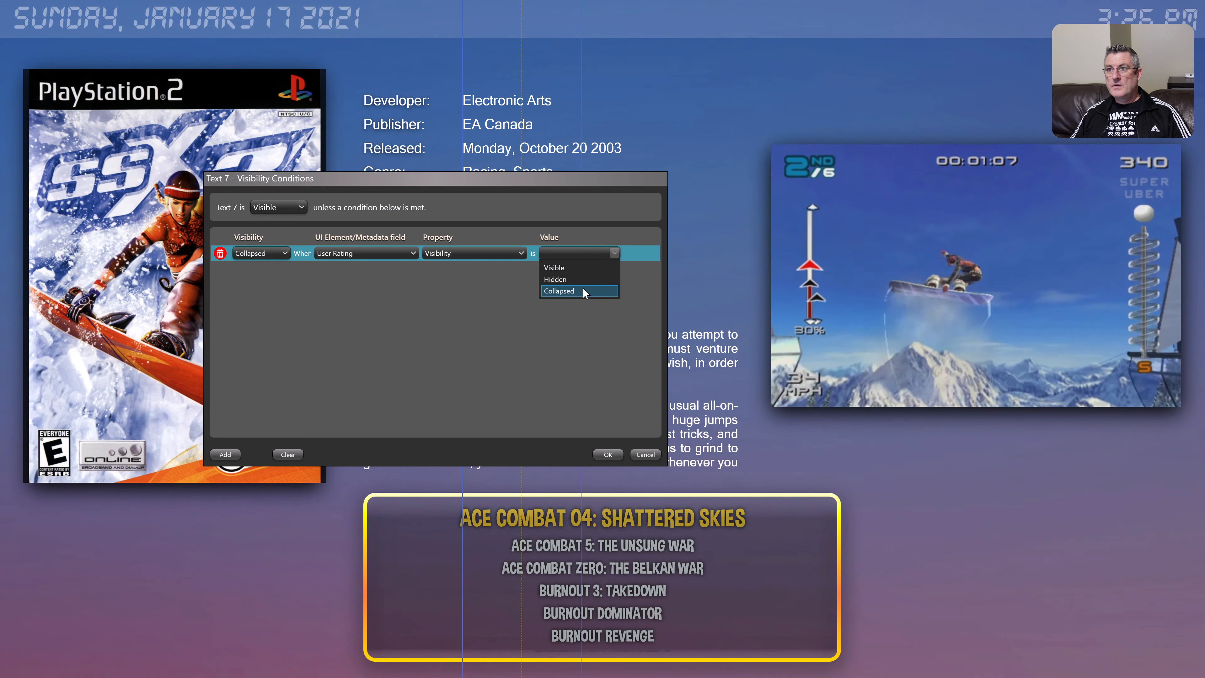
pyautogui.click(582, 287)
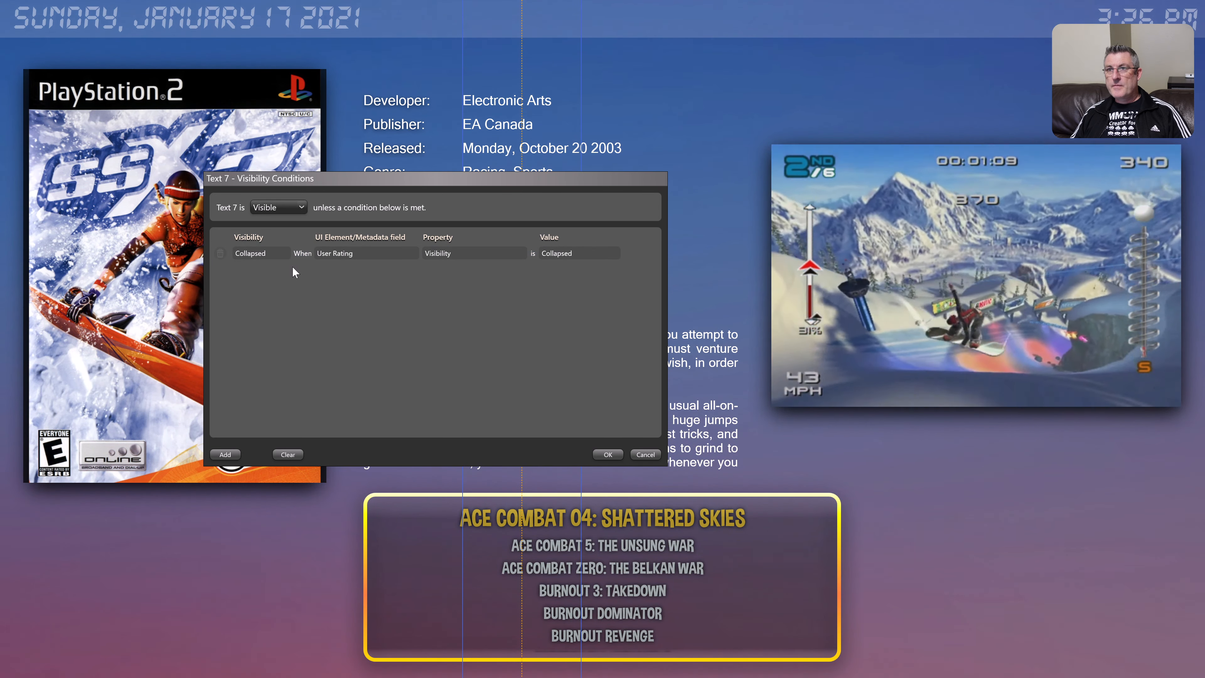
pyautogui.click(613, 454)
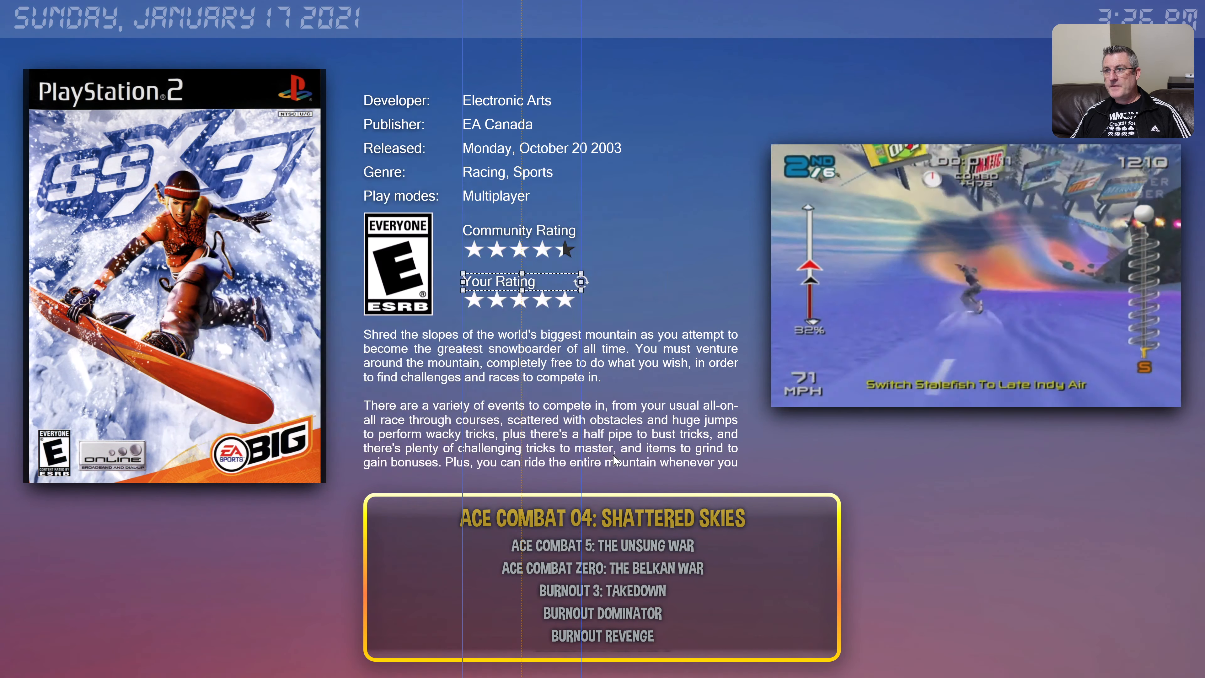
# - Add a visibility condition to the Community Rating star image with its visibility set to Collapsed
pyautogui.click(532, 309)
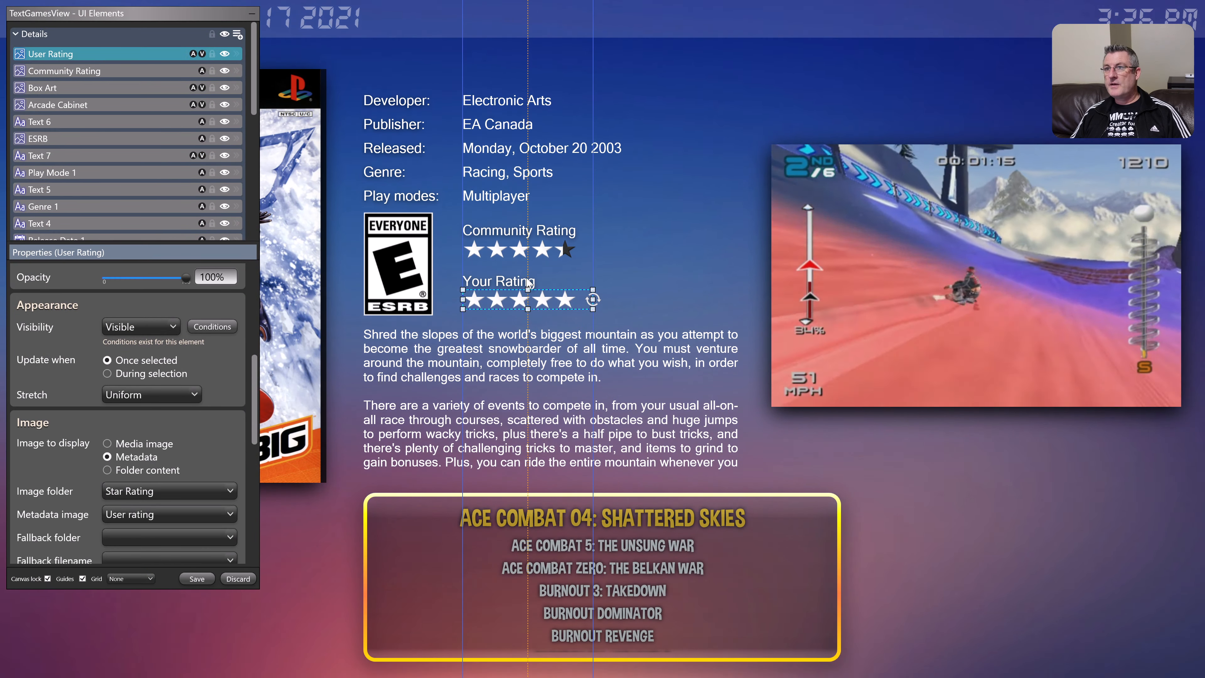
pyautogui.click(517, 250)
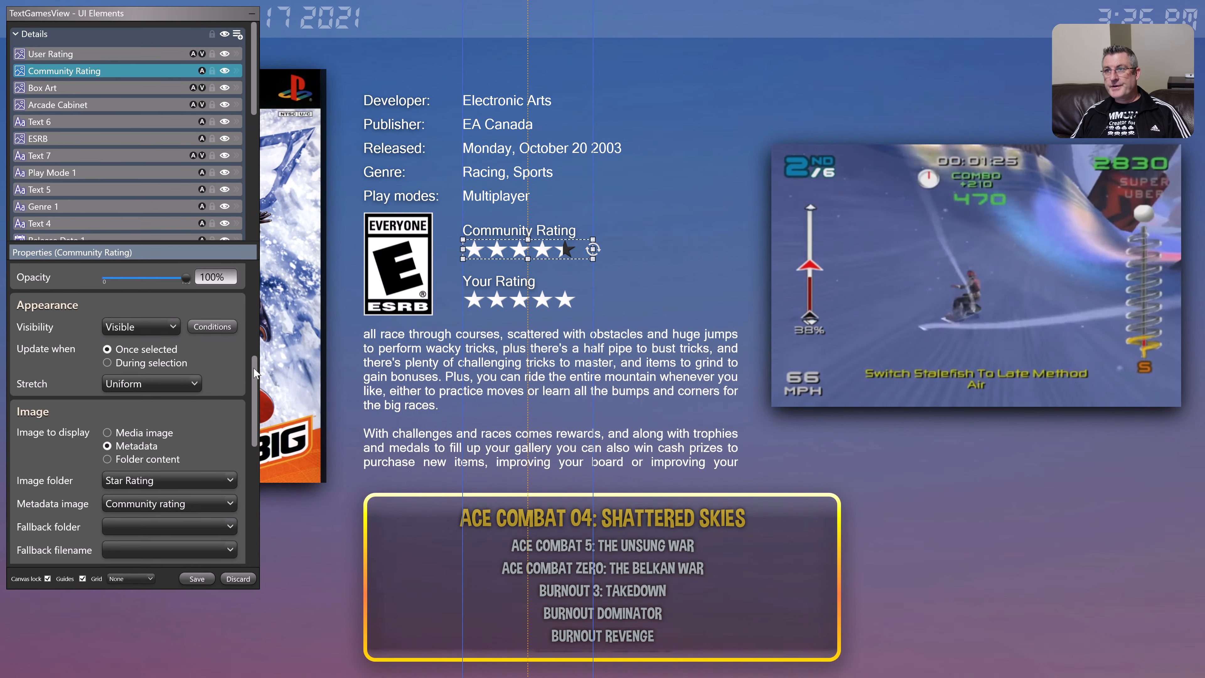
pyautogui.click(218, 327)
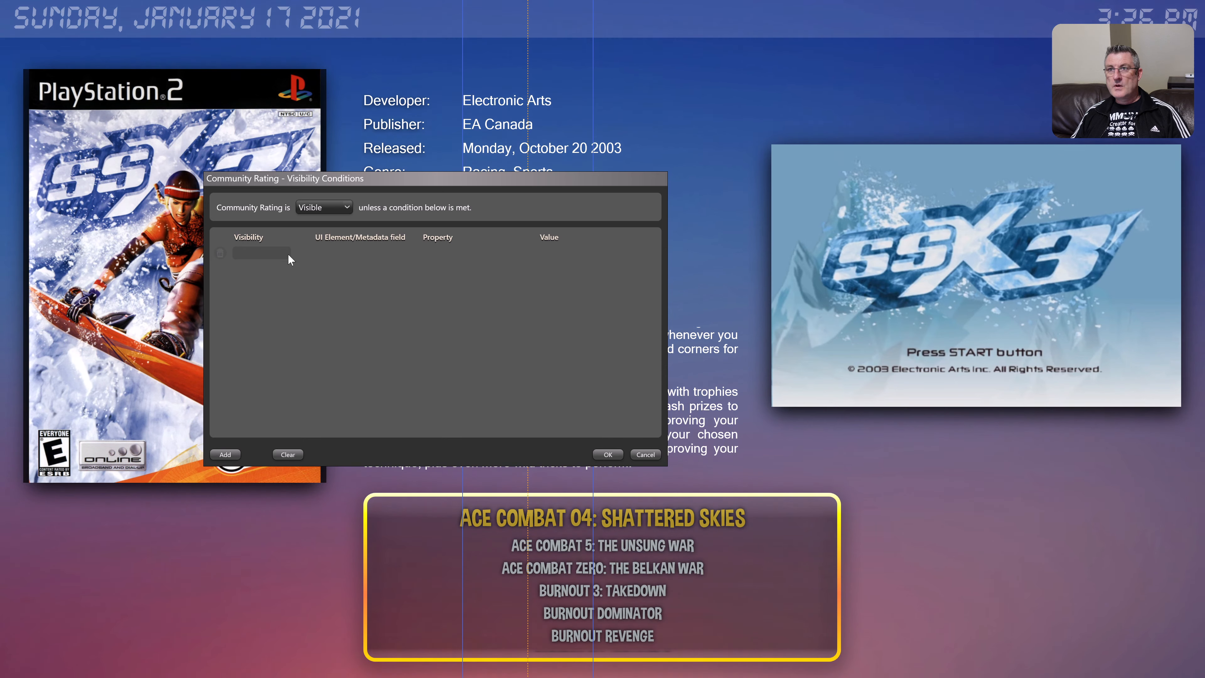
pyautogui.click(290, 260)
pyautogui.click(283, 253)
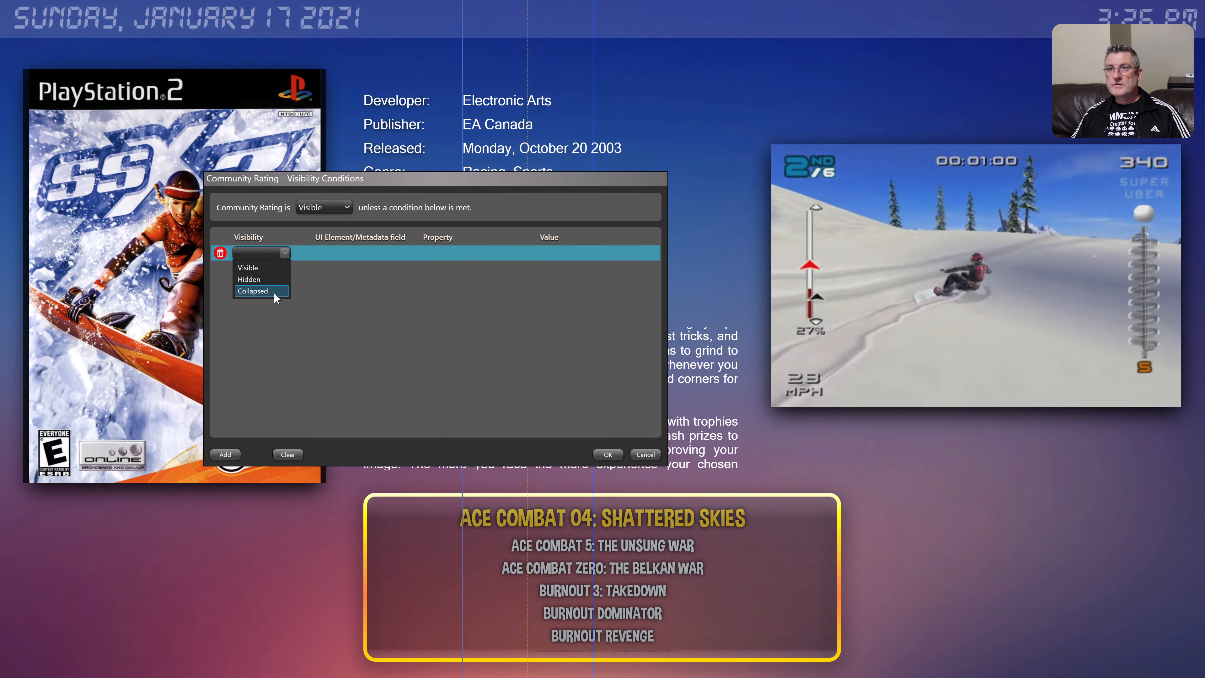
pyautogui.click(275, 297)
# - Make the Community Rating image's condition apply when the User Rating image's Visibility is Visible, and accept the conditions
pyautogui.click(356, 254)
pyautogui.scroll(-5, 378, 369)
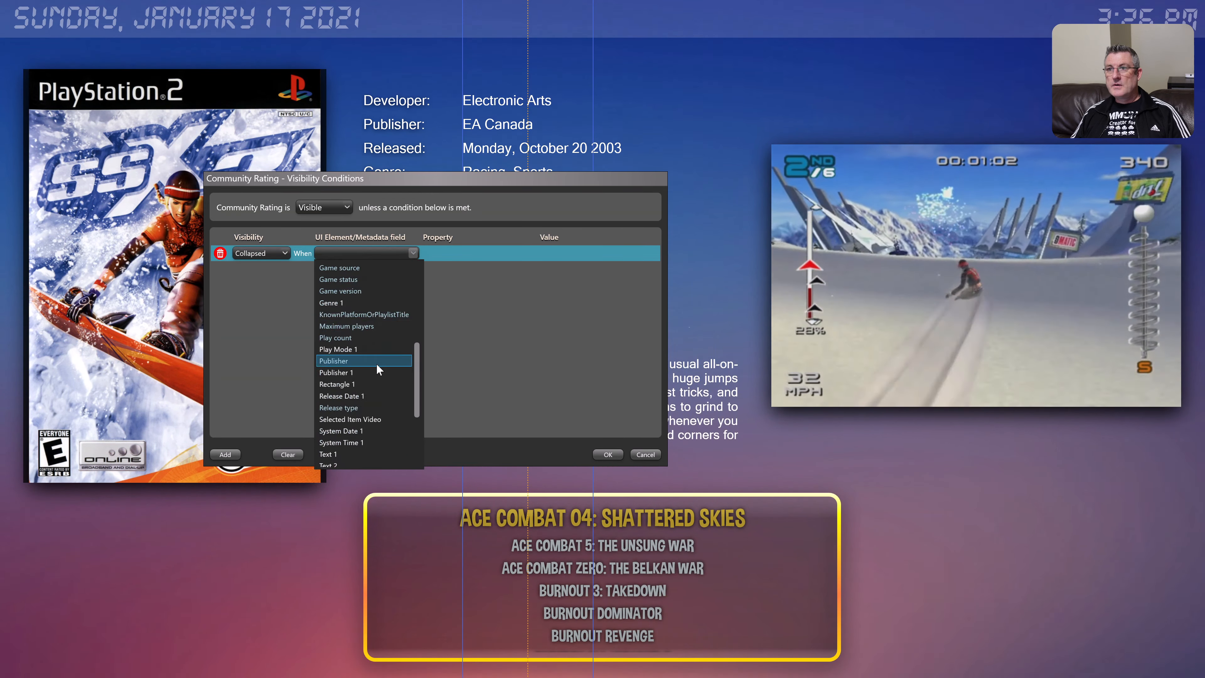
pyautogui.scroll(-5, 378, 369)
pyautogui.click(378, 441)
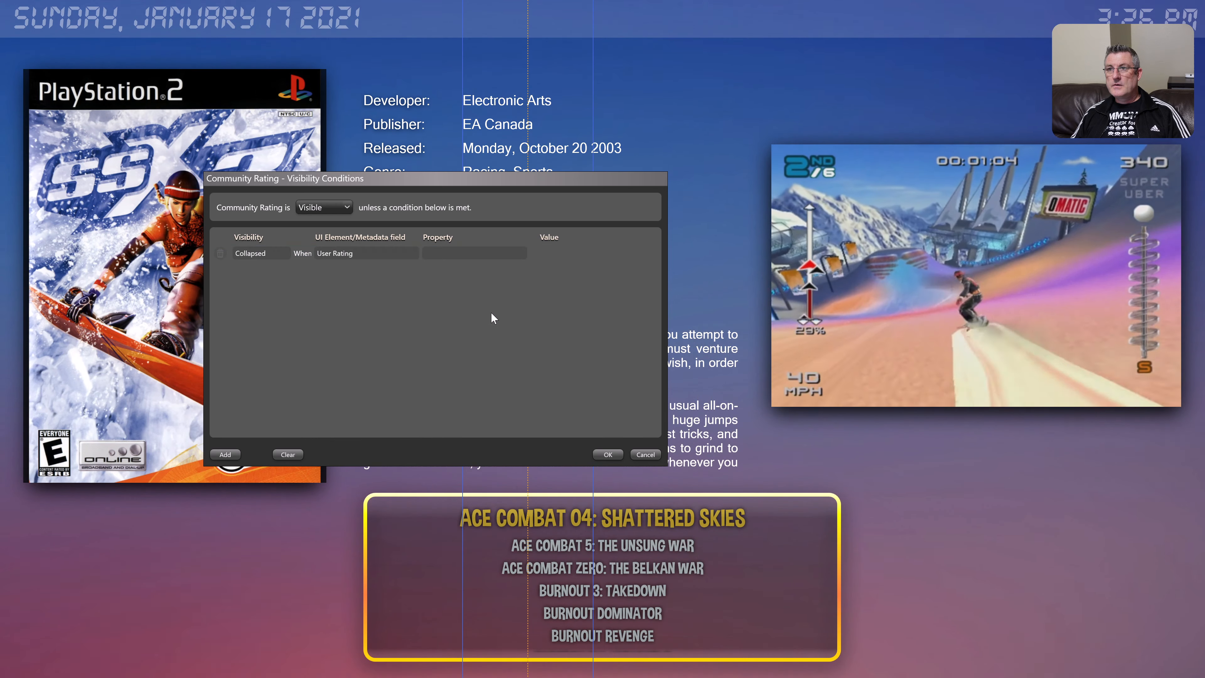
pyautogui.click(474, 254)
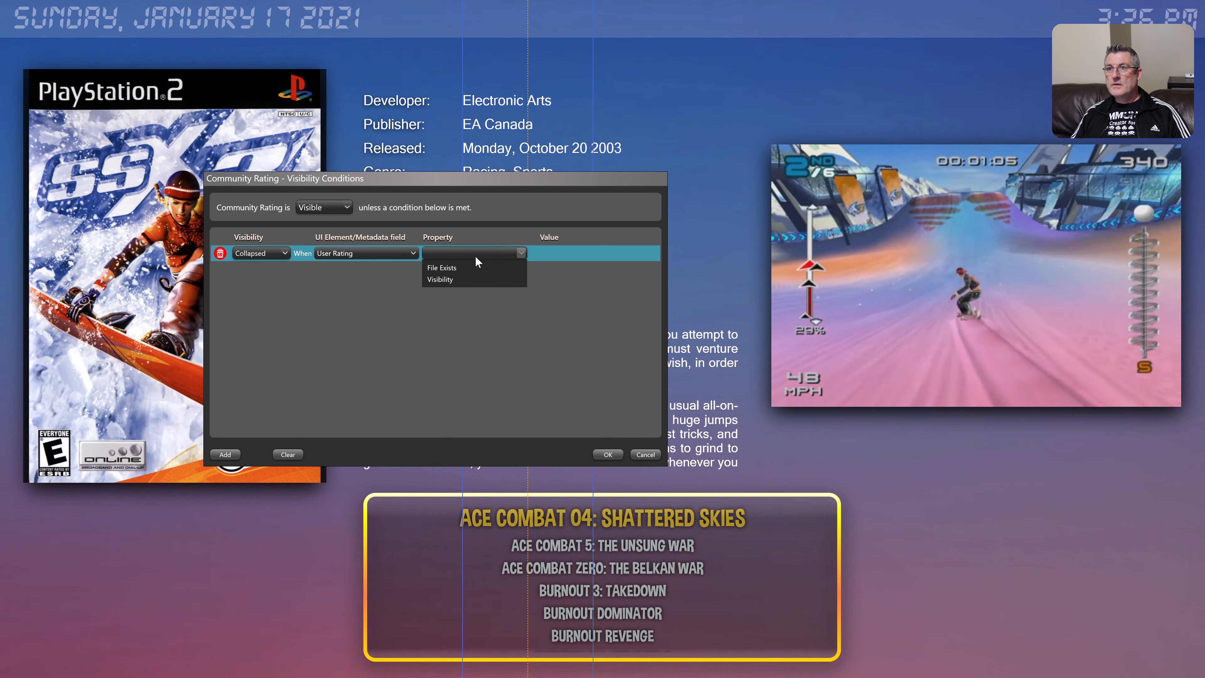
pyautogui.click(479, 280)
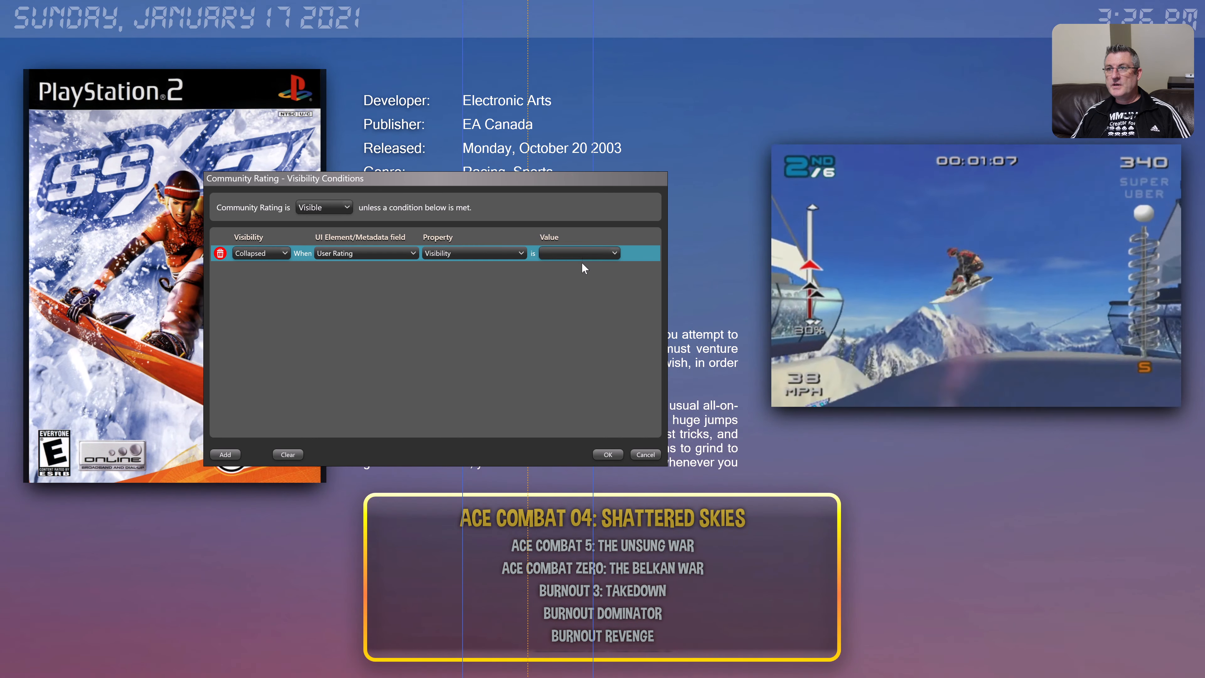
pyautogui.click(615, 253)
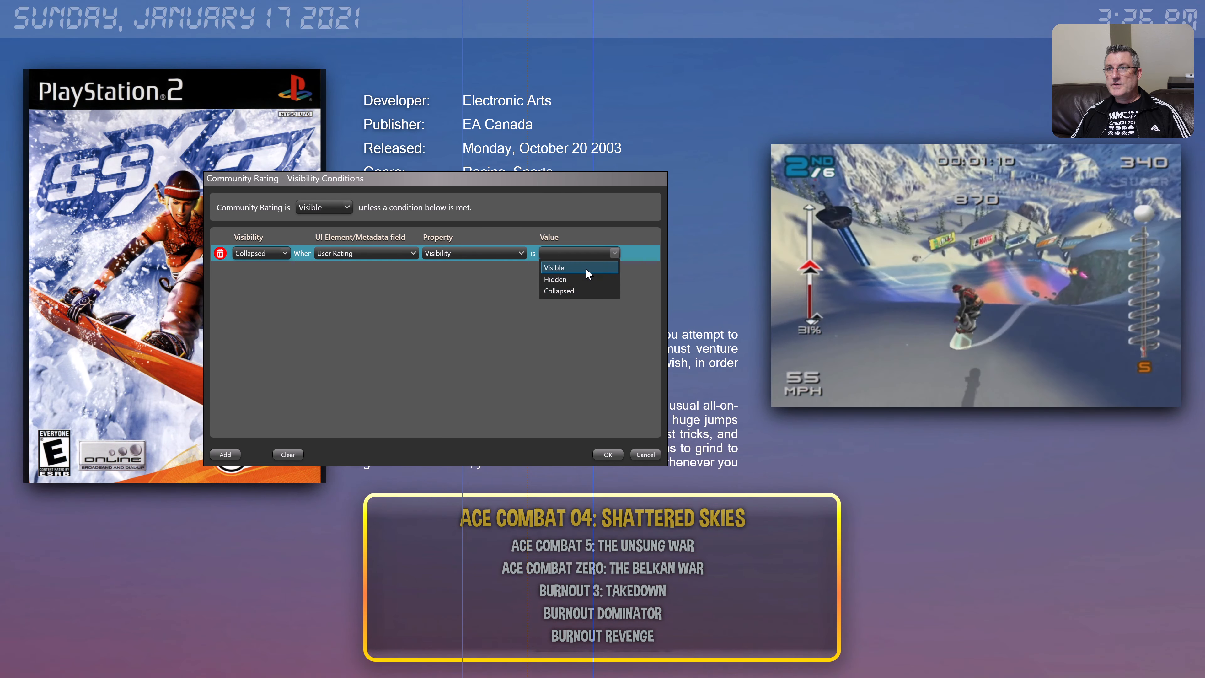
pyautogui.click(585, 268)
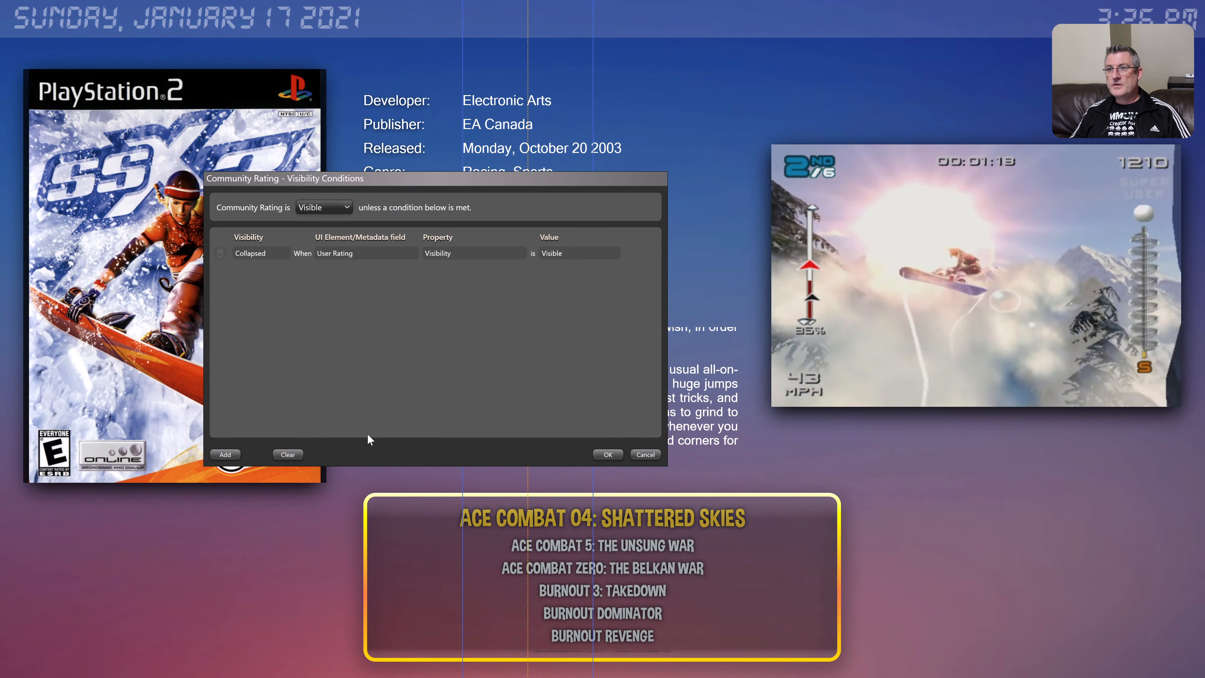
pyautogui.click(608, 454)
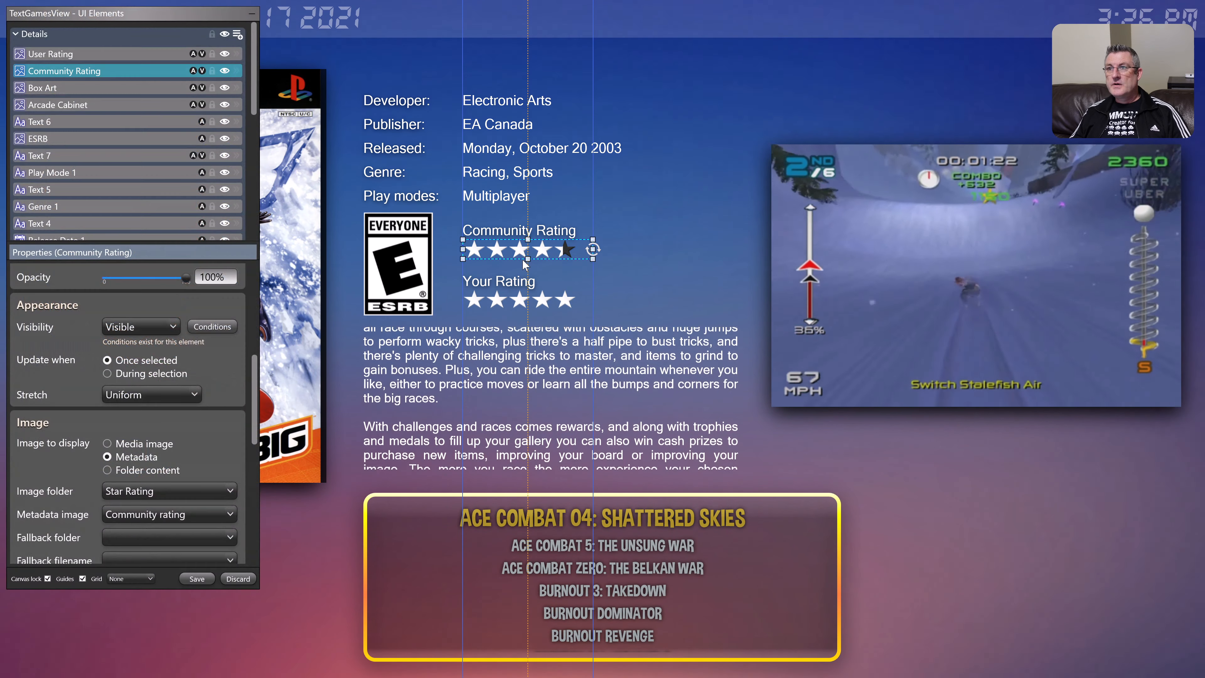
# - Copy the visibility conditions from the Community Rating star image onto the Community Rating label and save the view
pyautogui.rightClick(514, 255)
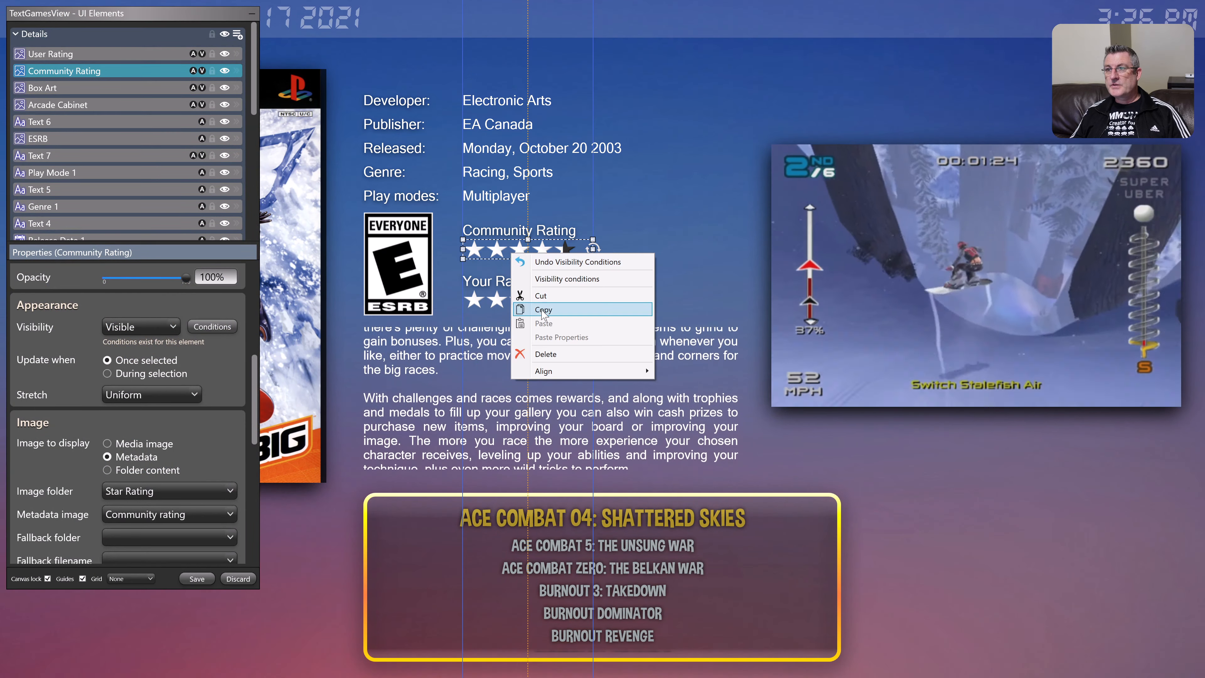
pyautogui.click(542, 310)
pyautogui.click(514, 234)
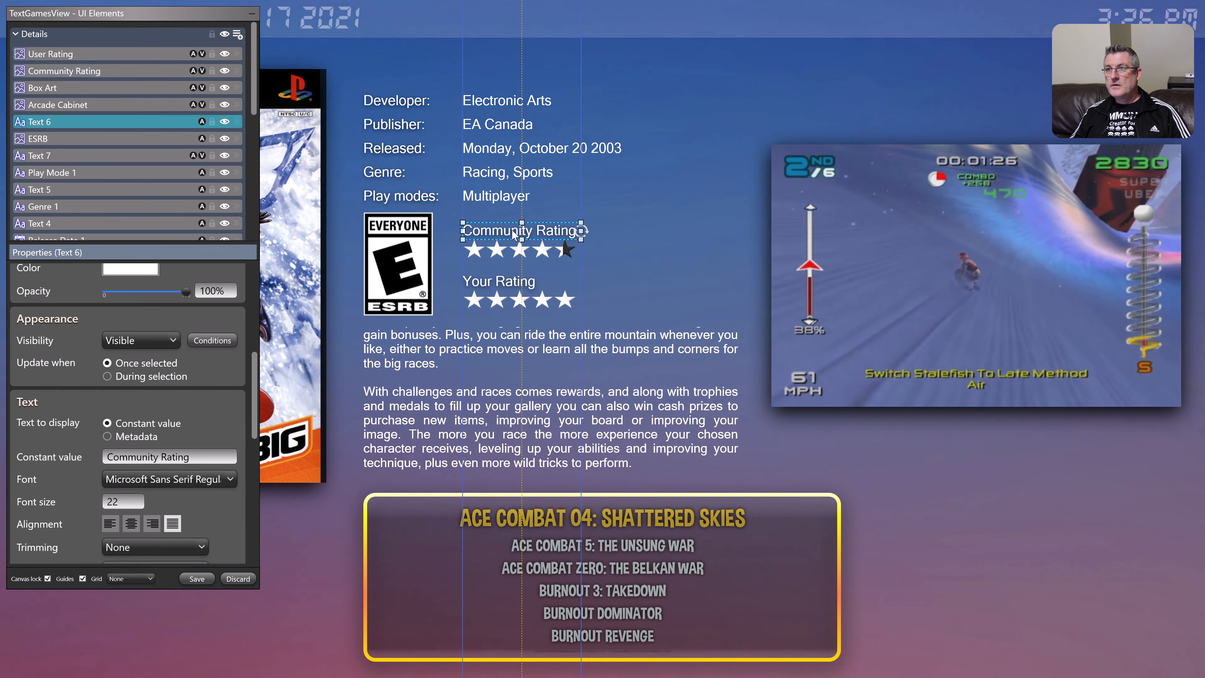
pyautogui.rightClick(512, 230)
pyautogui.moveTo(592, 345)
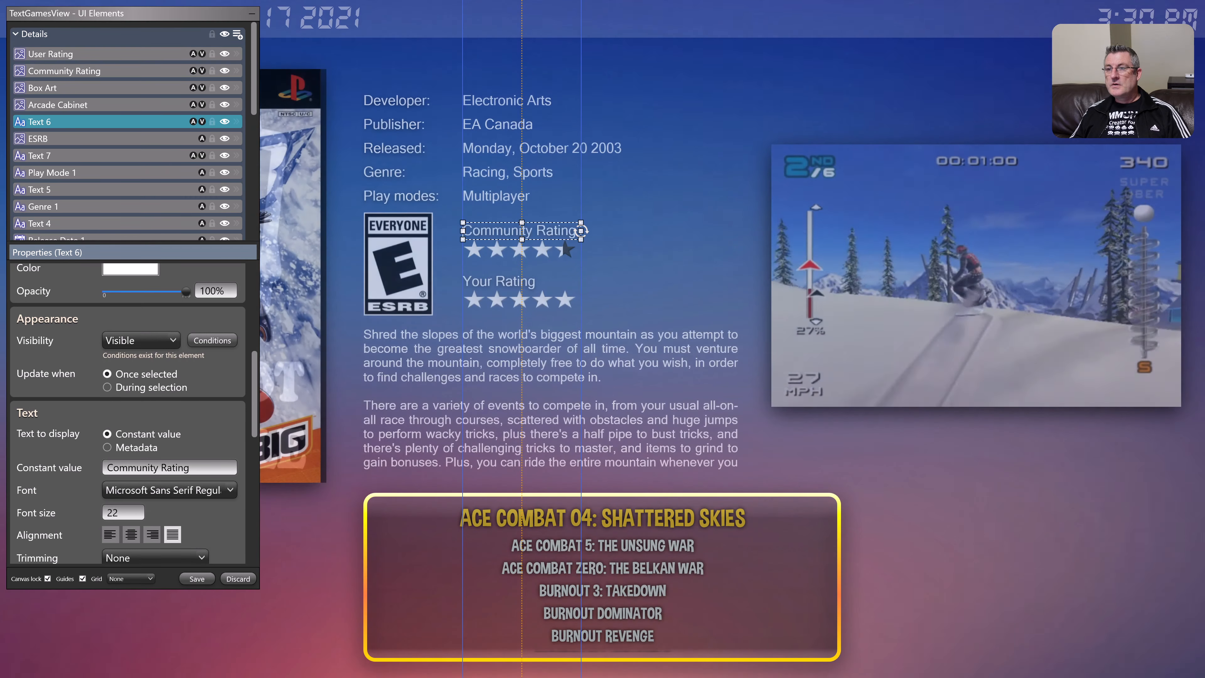
pyautogui.click(204, 580)
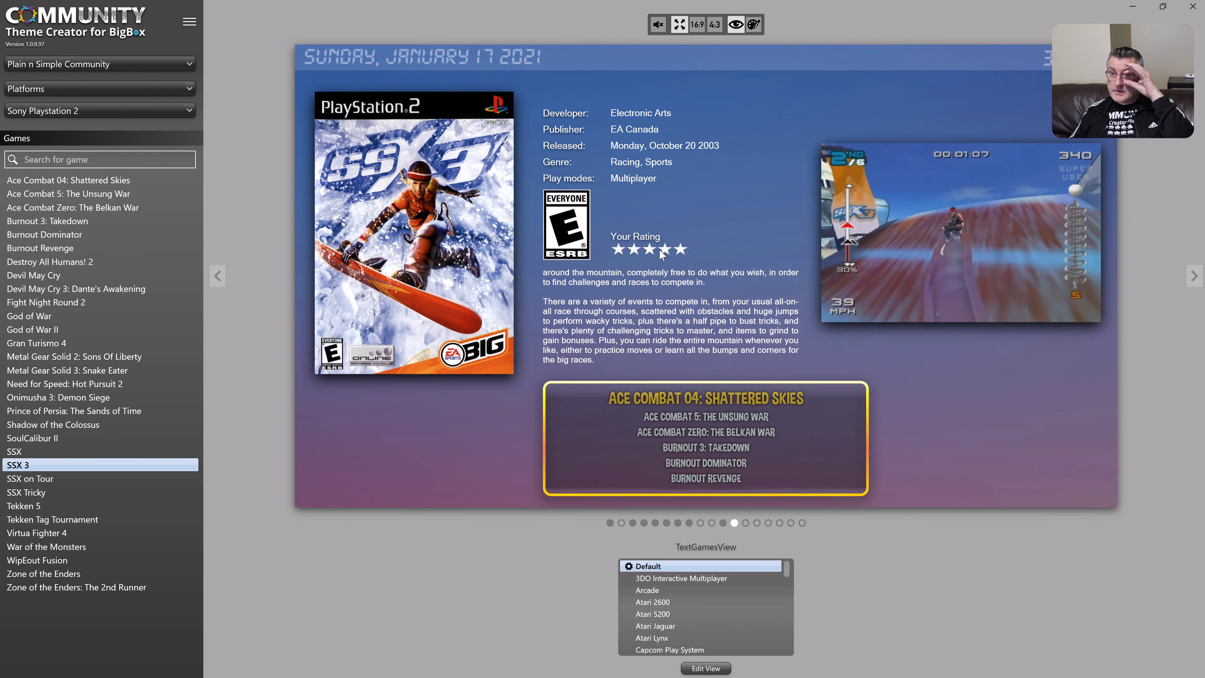
# - Preview the view with the games SSX, SSX Tricky, SSX on Tour and Tekken 5 to check which rating each shows
pyautogui.click(37, 455)
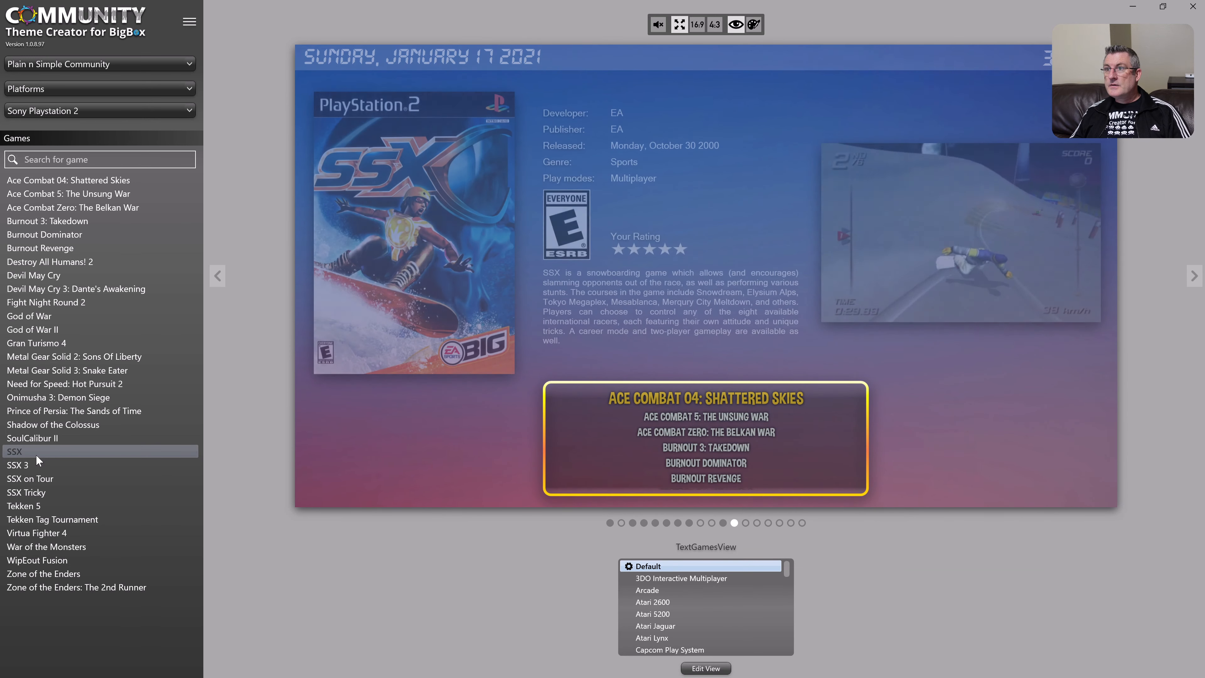
pyautogui.click(39, 493)
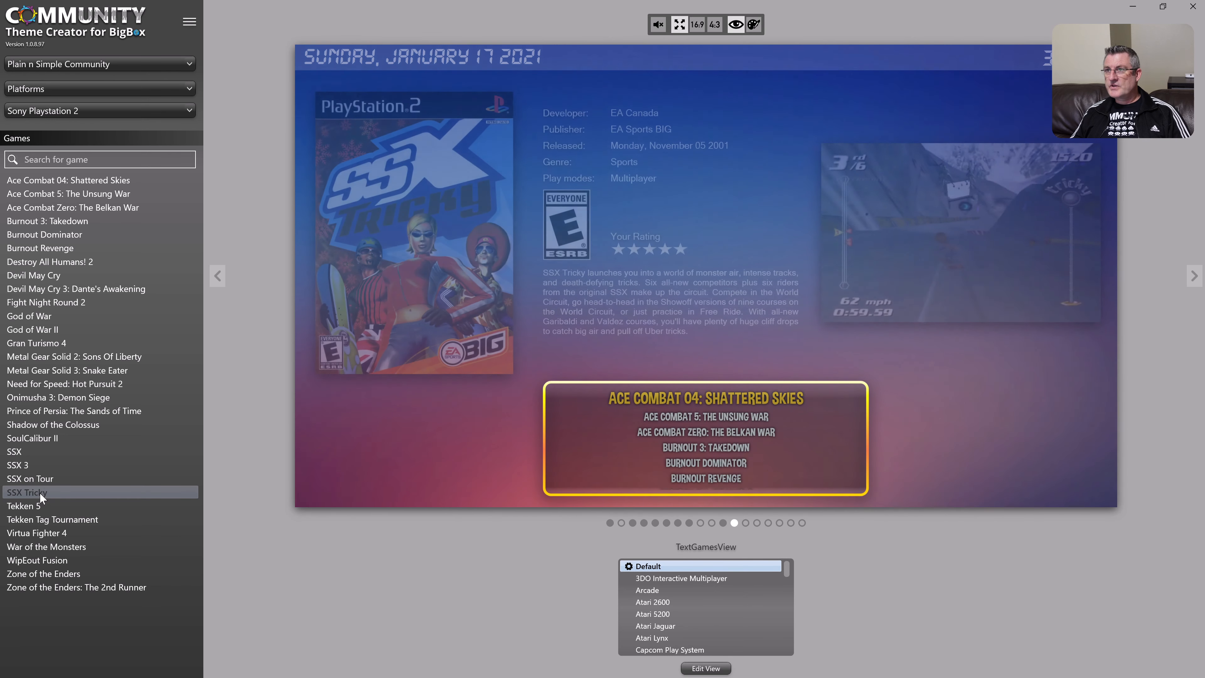
pyautogui.click(39, 481)
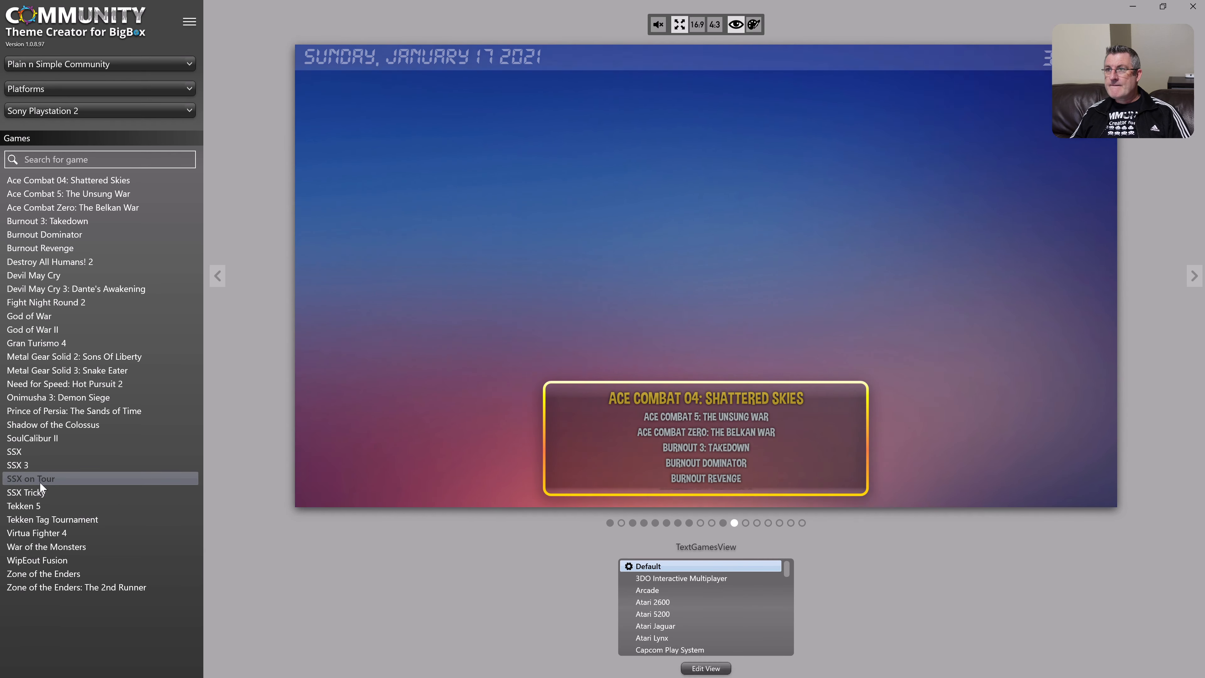
pyautogui.click(44, 501)
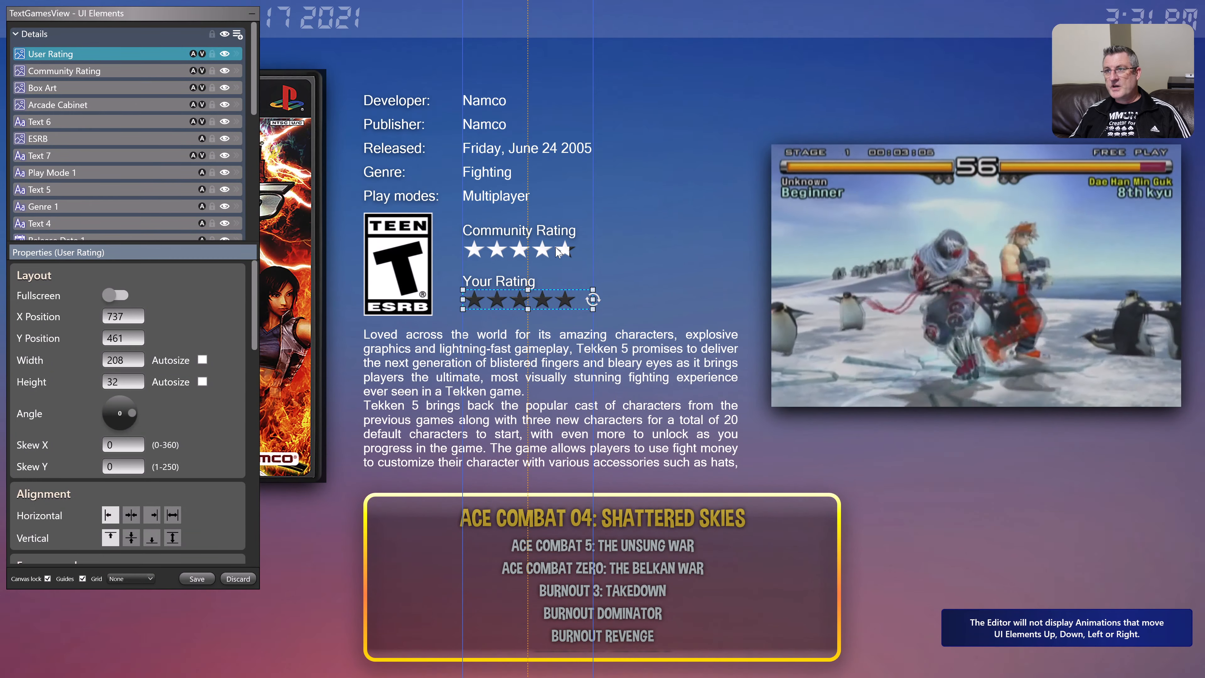
# - Duplicate the User Rating star image into the empty area below the game video
pyautogui.rightClick(569, 297)
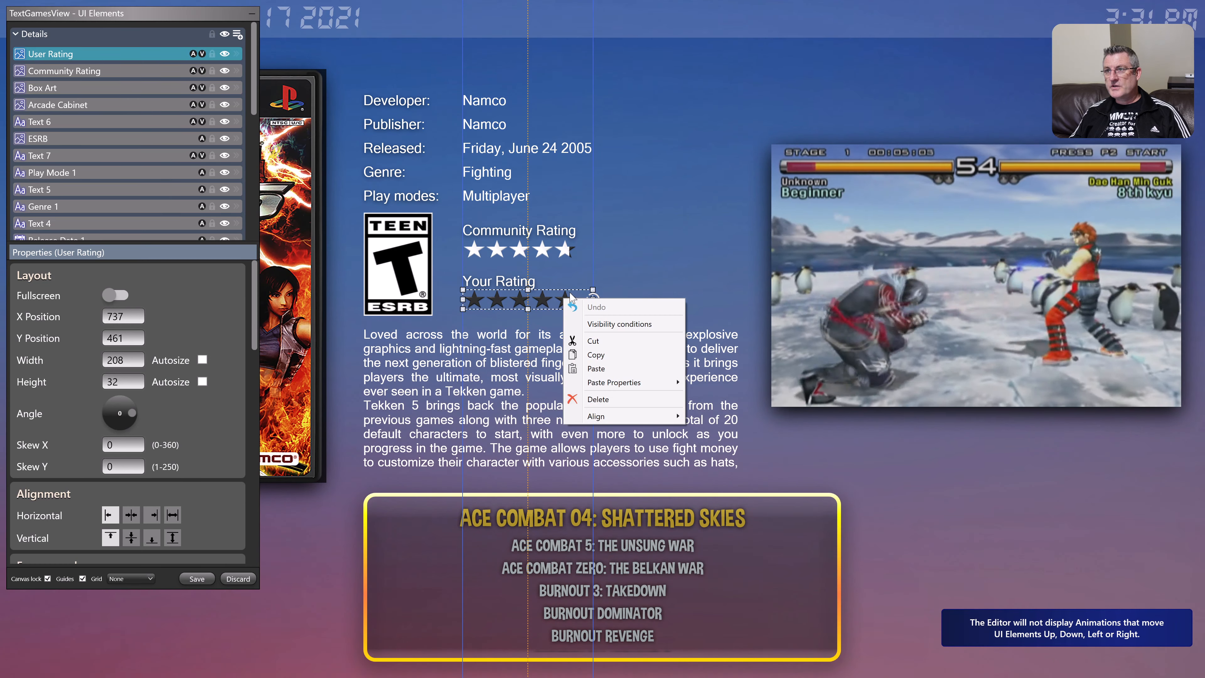
pyautogui.click(597, 355)
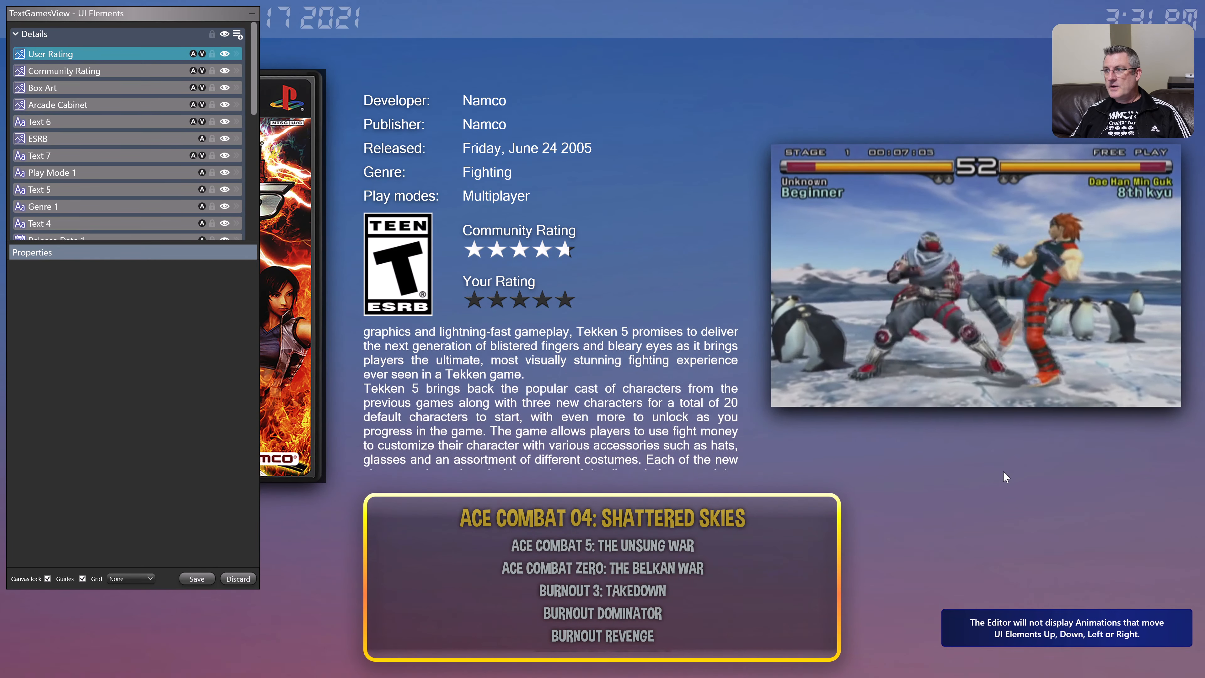
pyautogui.rightClick(1007, 475)
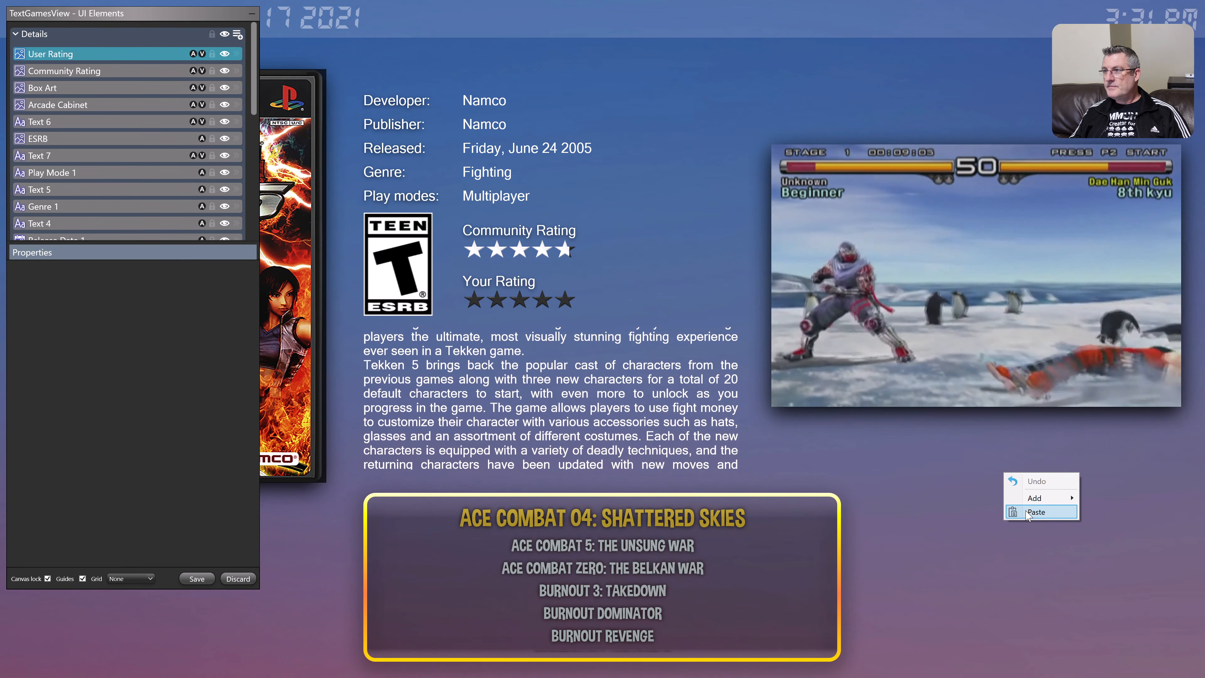
pyautogui.click(1019, 512)
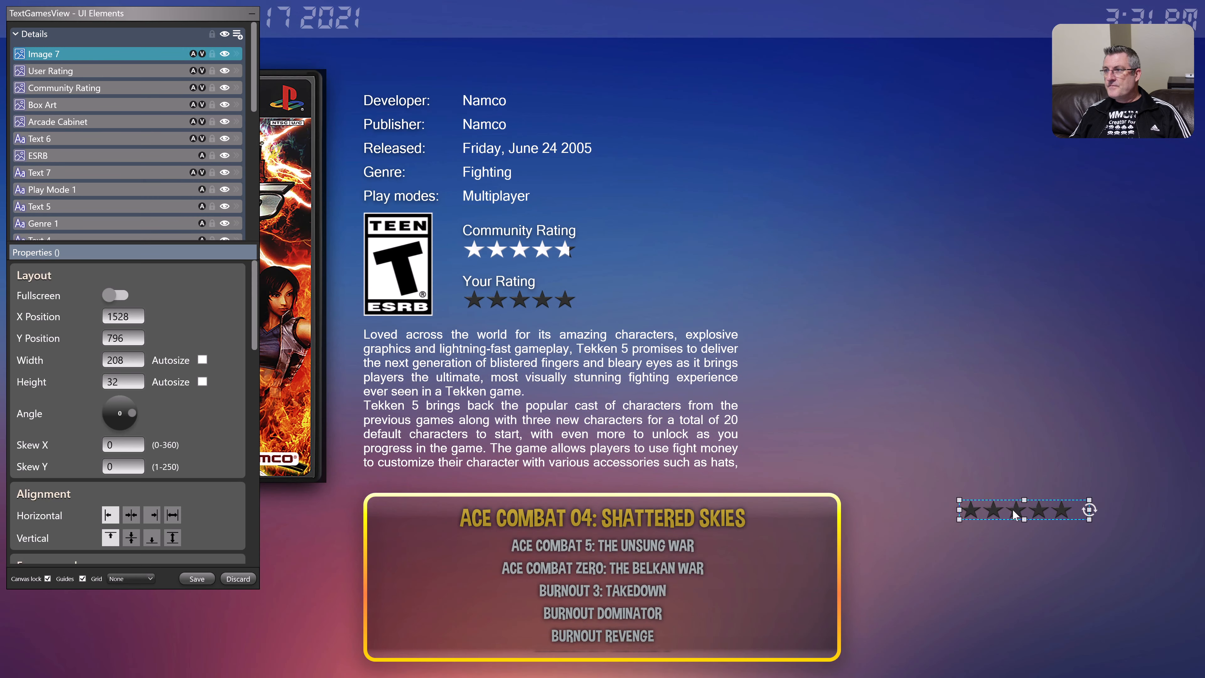
# - Move the duplicated star image to about X 1439, Y 744 below the game video and set its metadata image to Community or User rating
pyautogui.moveTo(1008, 506); pyautogui.dragTo(934, 469)
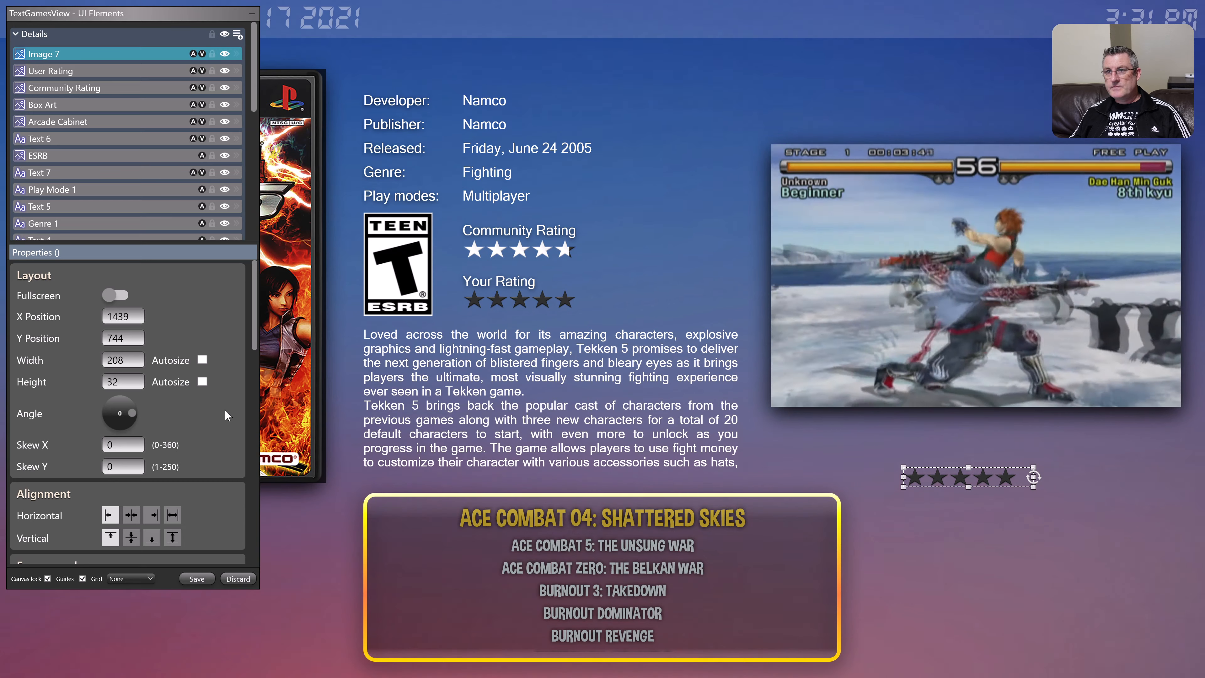
pyautogui.scroll(-5, 225, 411)
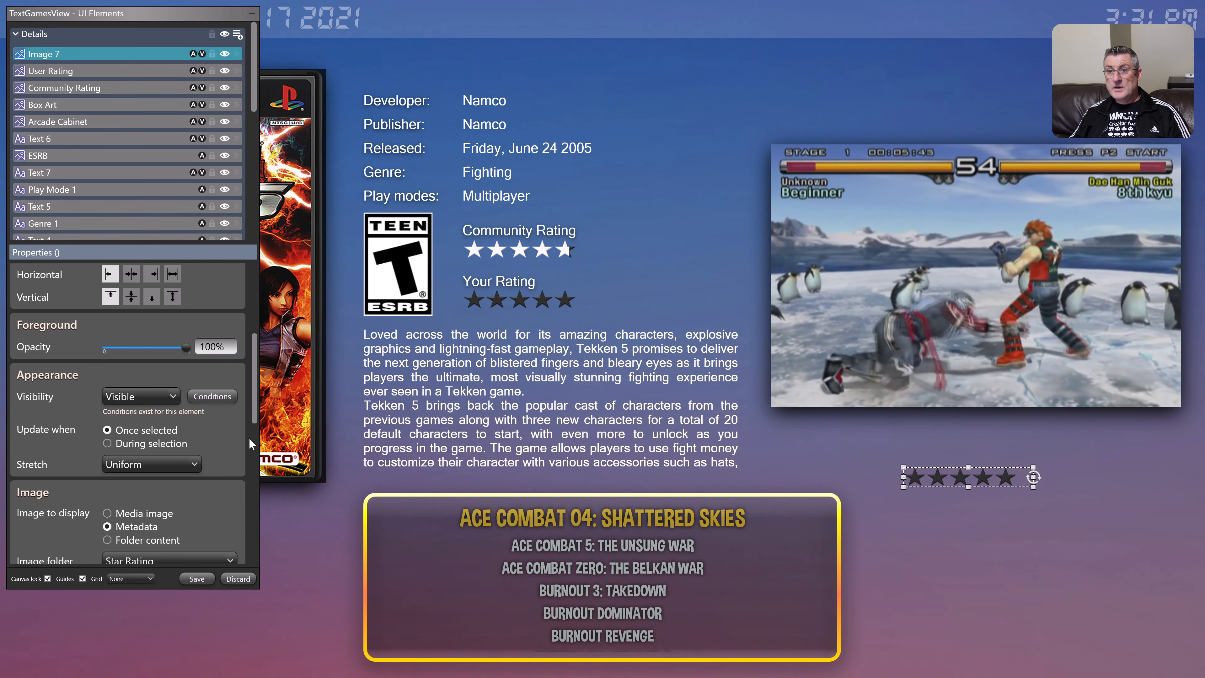
pyautogui.scroll(-2, 249, 438)
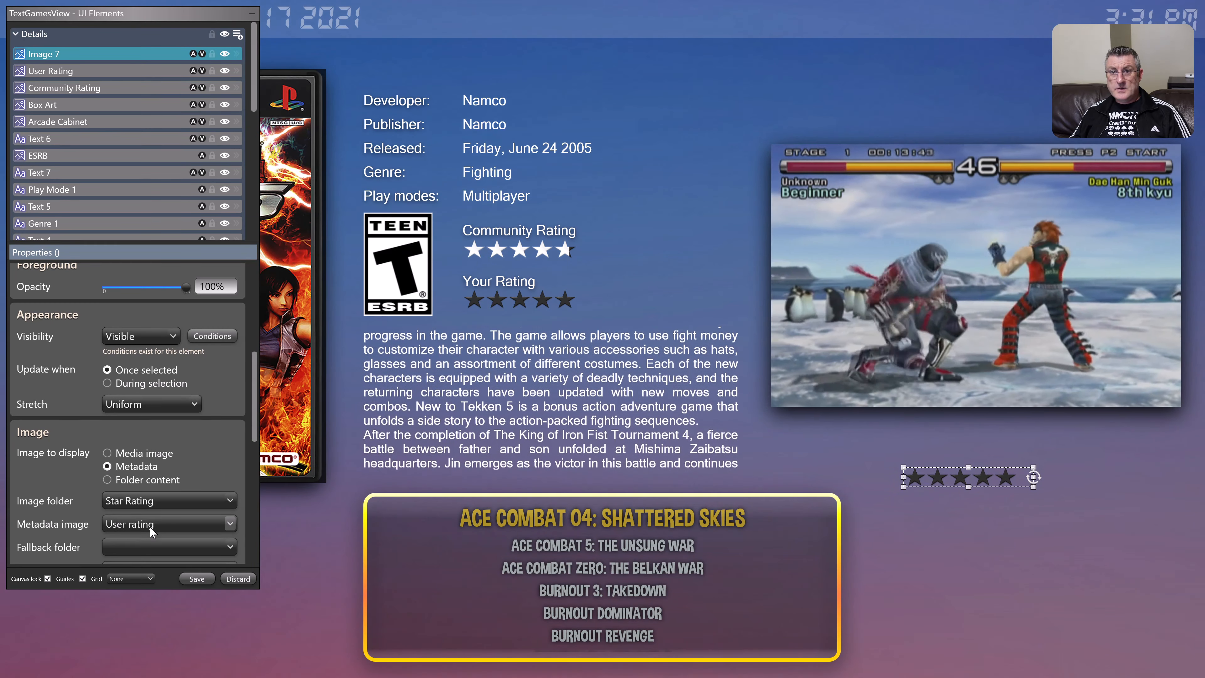
pyautogui.click(150, 527)
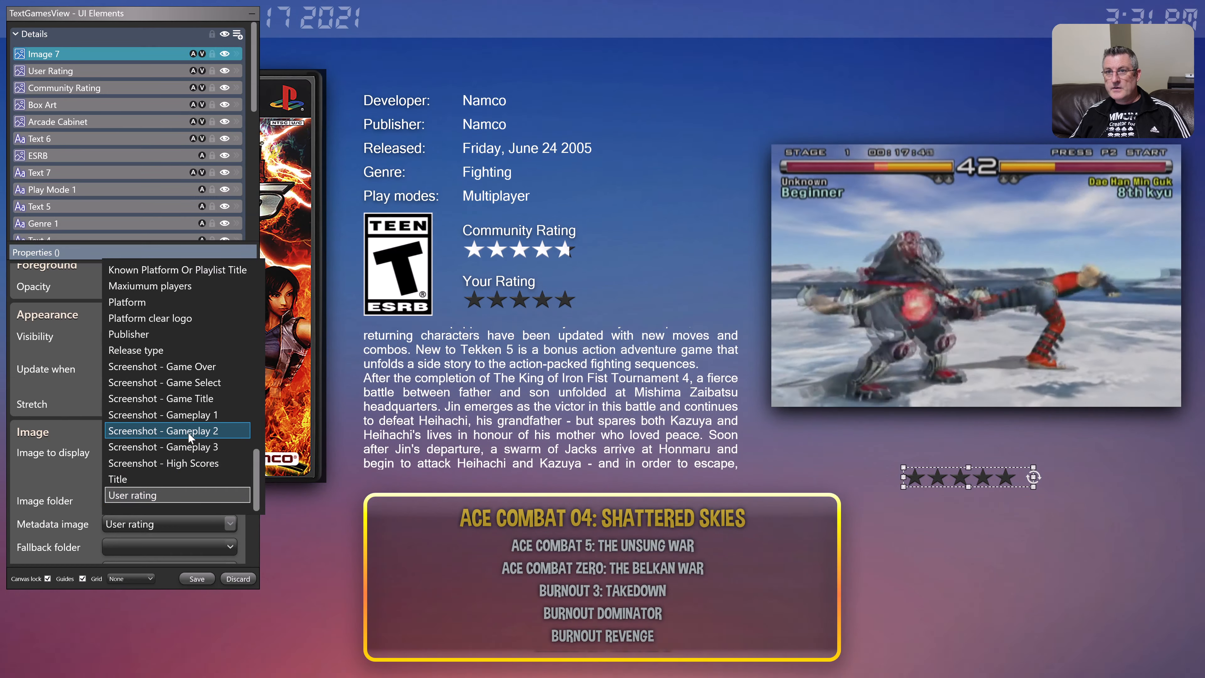
pyautogui.scroll(3, 188, 432)
pyautogui.scroll(10, 189, 432)
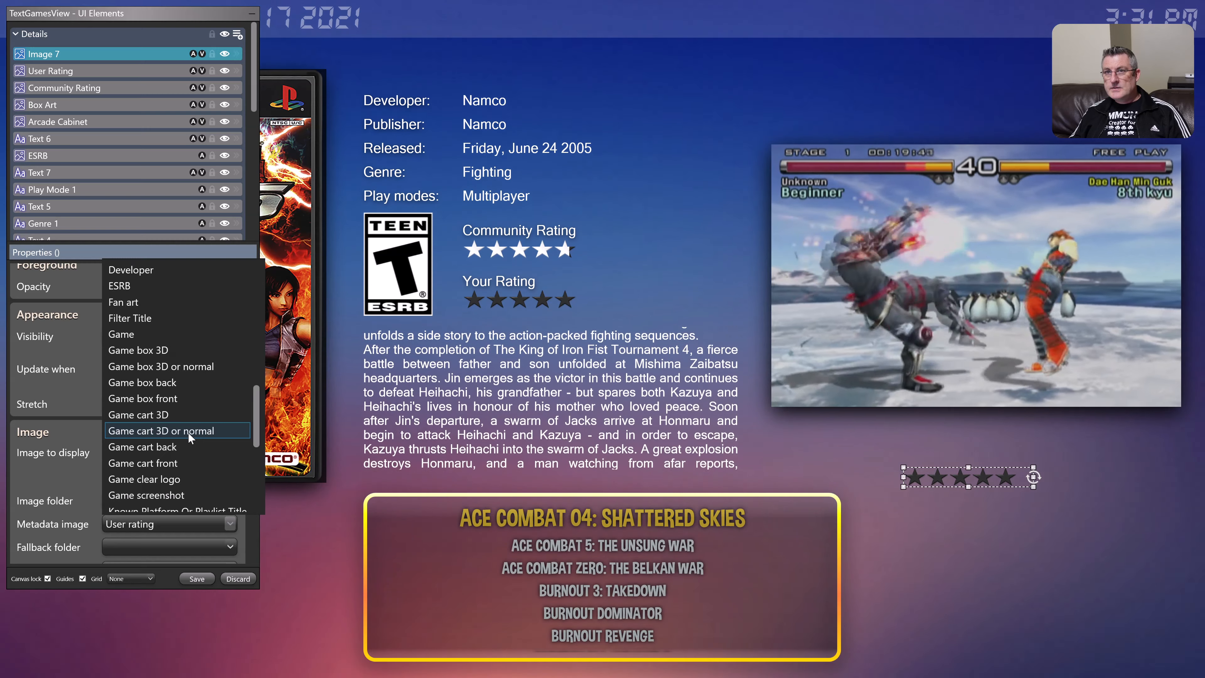
pyautogui.scroll(2, 190, 429)
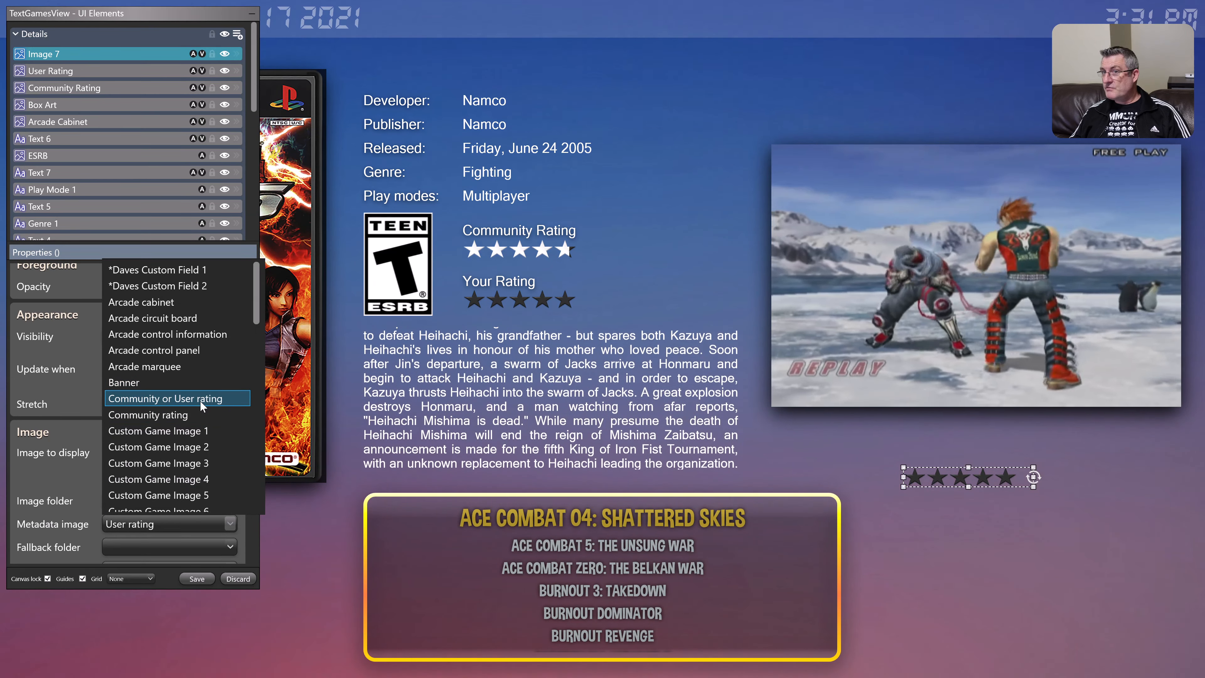
pyautogui.click(201, 400)
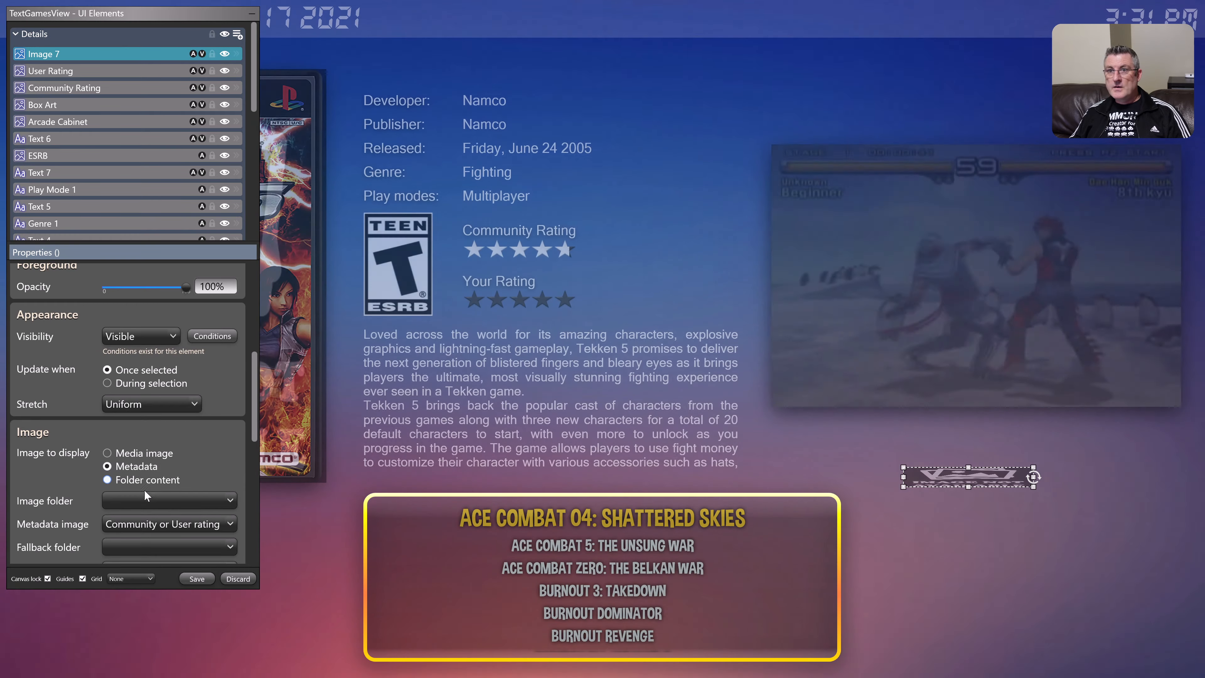
# - Set the duplicated star image's image folder to Star Rating and save the view
pyautogui.click(145, 499)
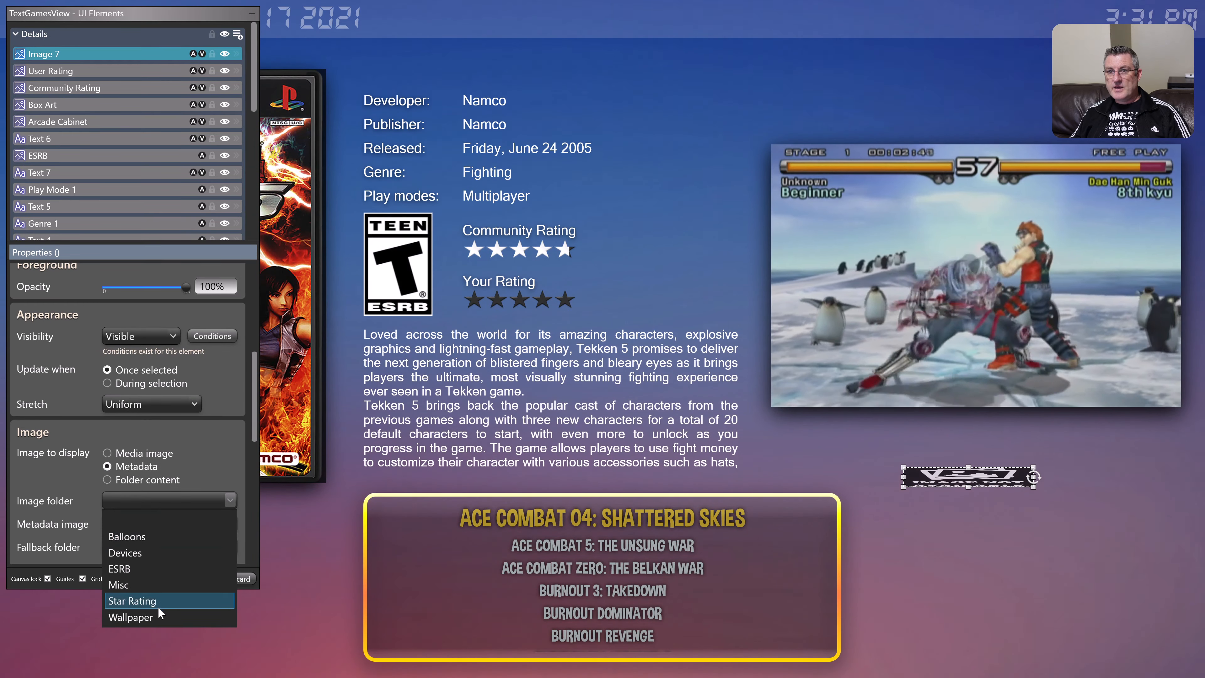
pyautogui.click(156, 602)
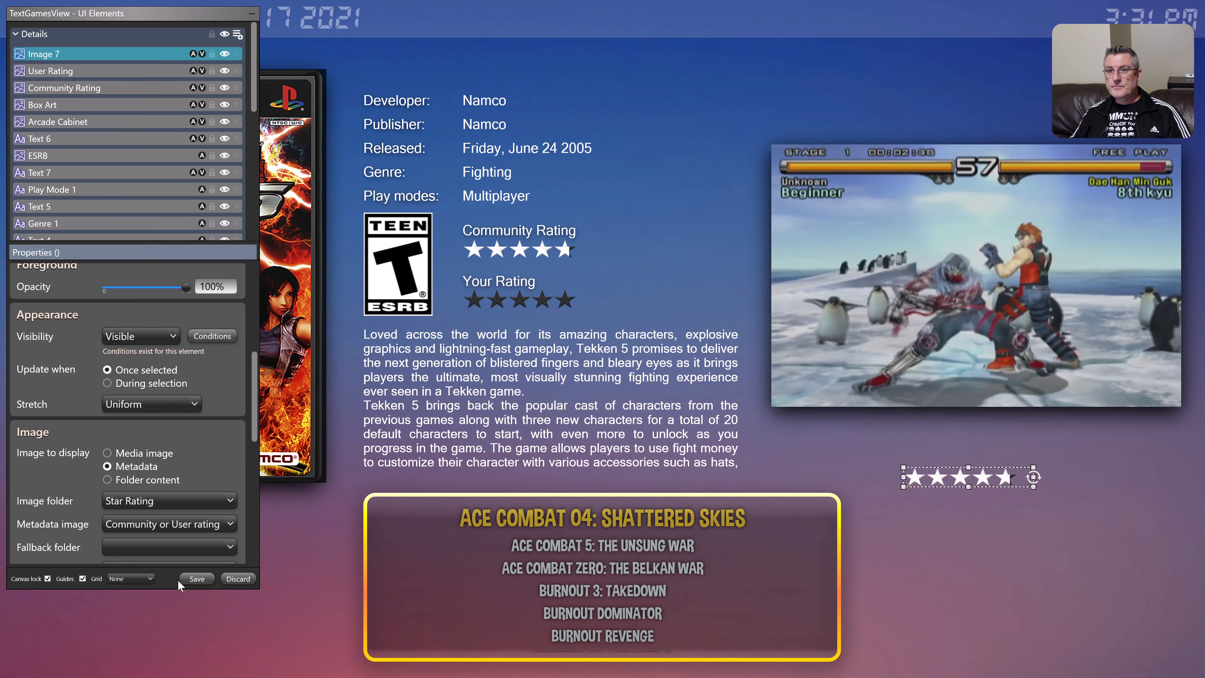
pyautogui.click(190, 579)
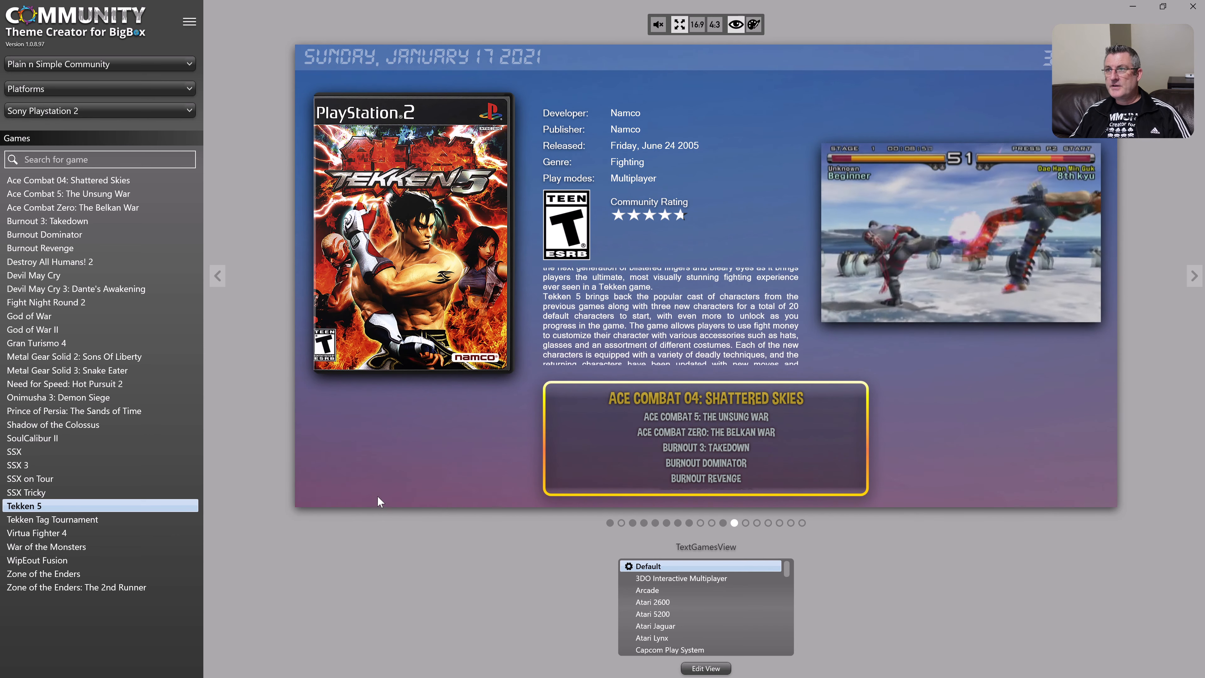
# - Reopen the TextGamesView for editing, remove all visibility conditions from Image 7 and accept the change
pyautogui.click(725, 668)
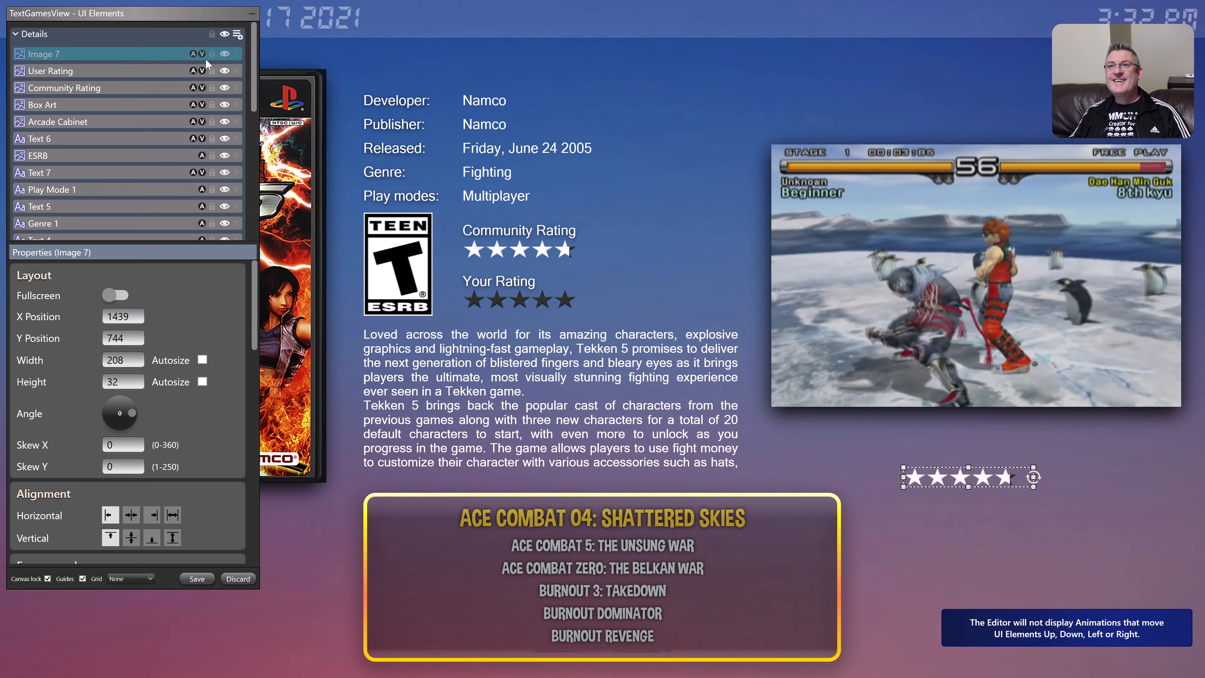
pyautogui.scroll(-3, 245, 333)
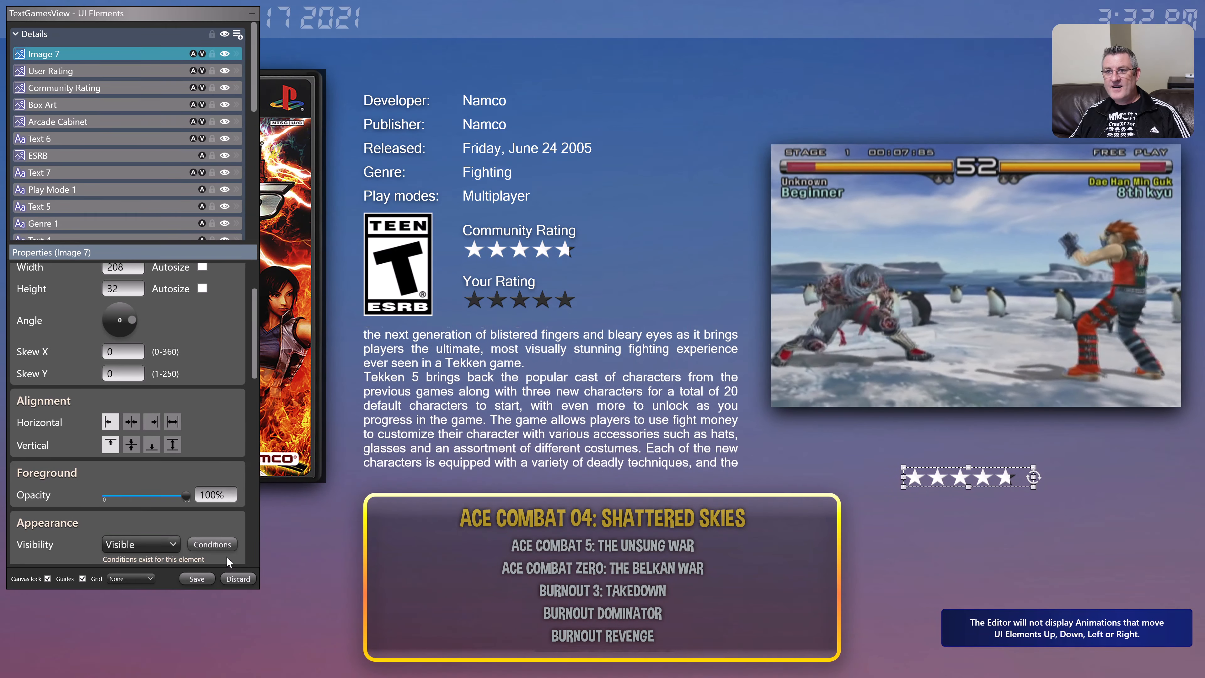
pyautogui.click(212, 544)
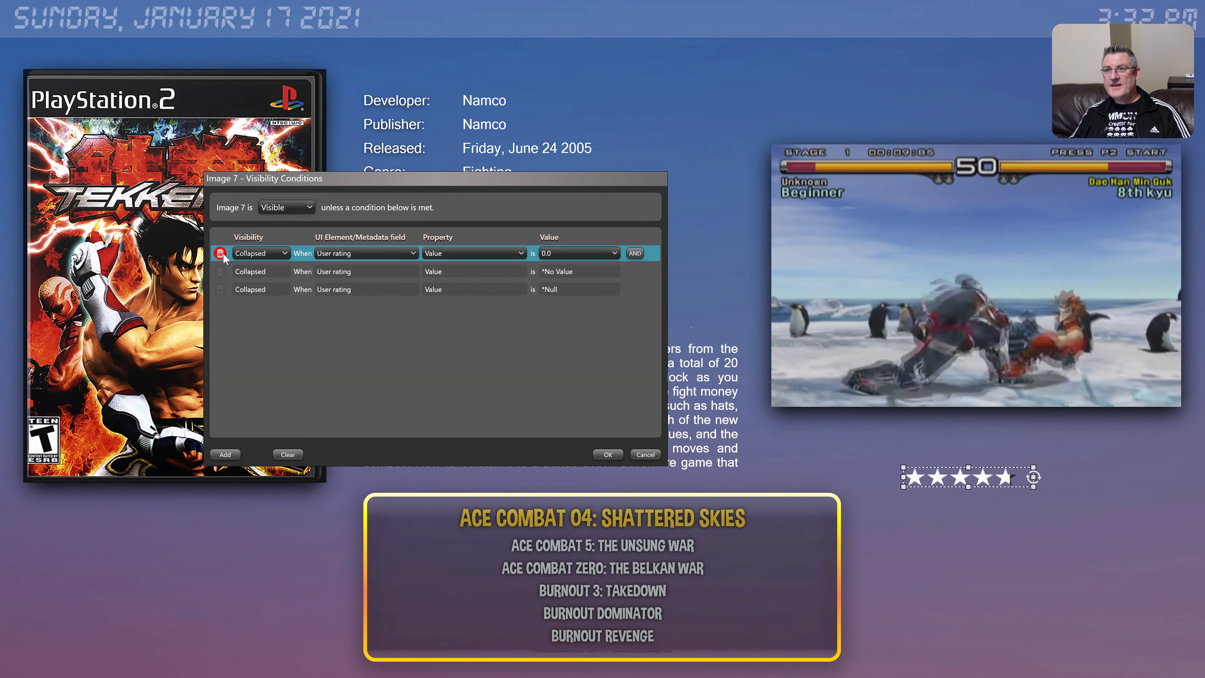
pyautogui.click(220, 254)
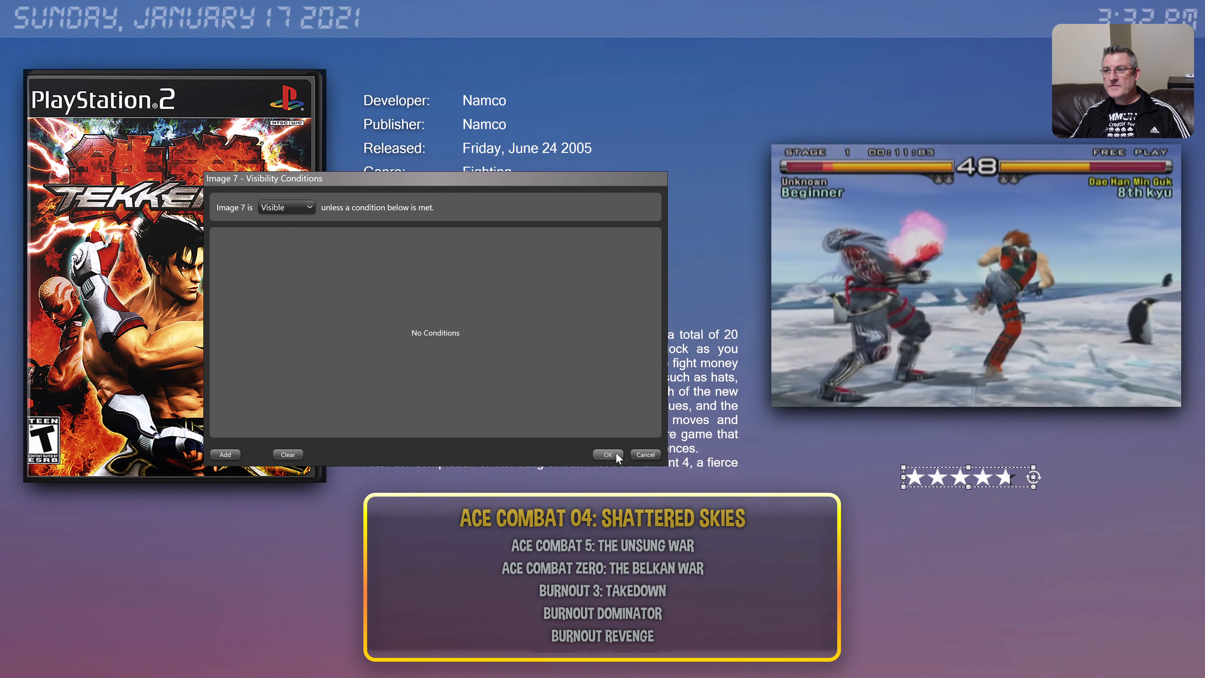
pyautogui.click(609, 454)
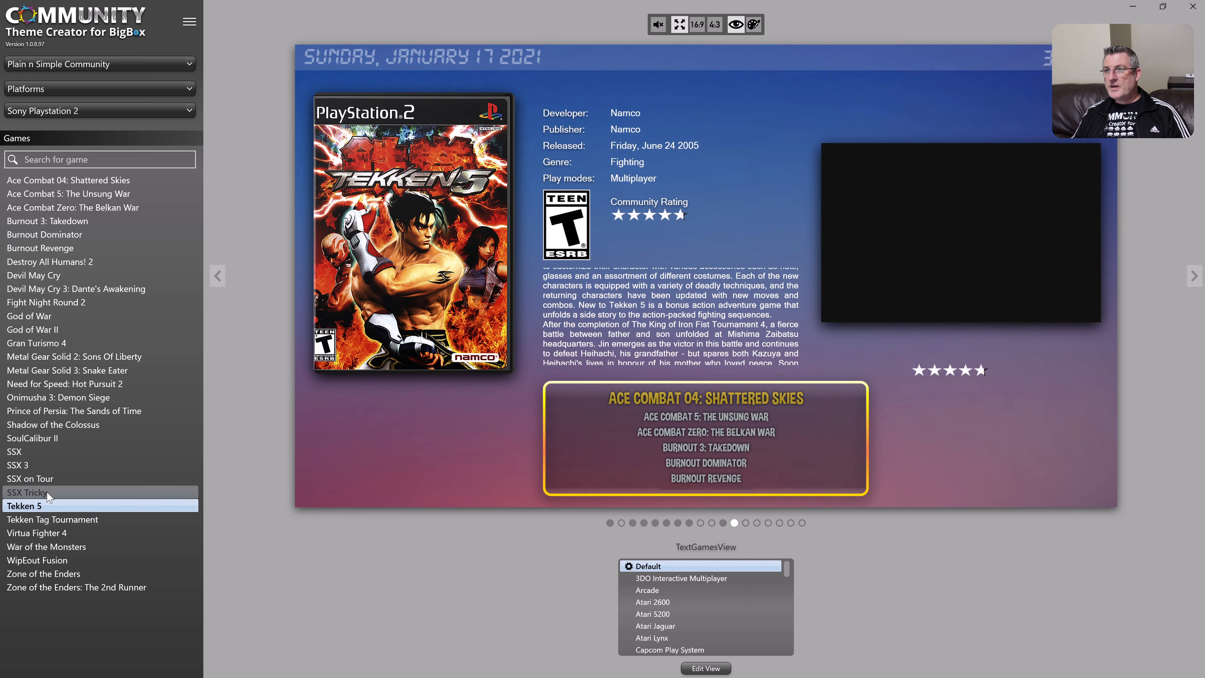
# - Preview the view with SSX Tricky and SSX on Tour to check the rating shown by the new star image
pyautogui.click(29, 493)
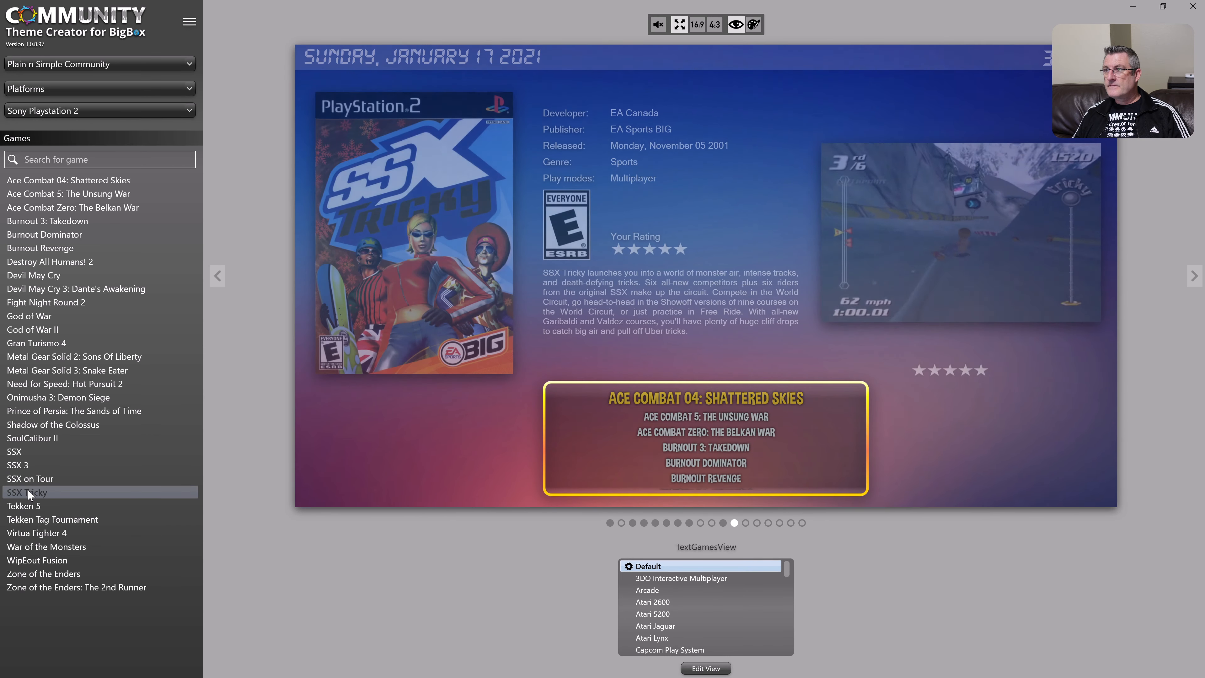
pyautogui.click(25, 479)
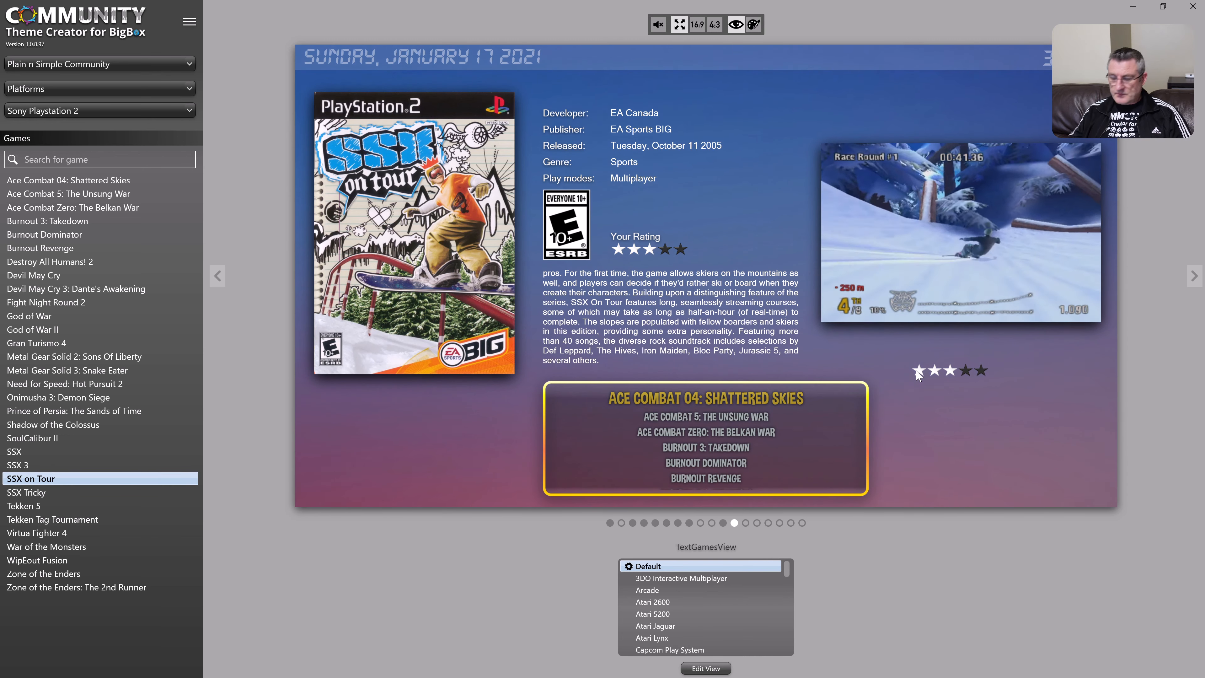
# - Close the current Theme Creator, launch COMMUNITY Theme Creator for BigBox from the COMMUNITY Theme Creator 1.0.9.0 folder, and go to the TextGamesView
pyautogui.click(1187, 5)
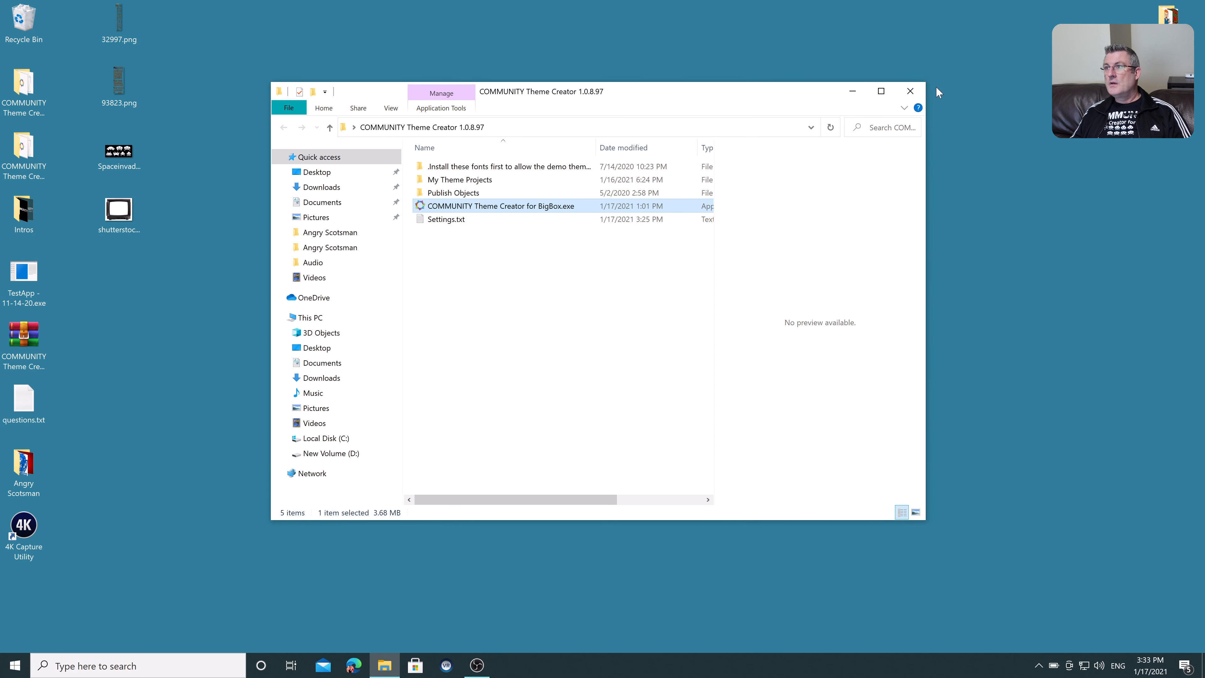
pyautogui.click(910, 90)
pyautogui.click(19, 149)
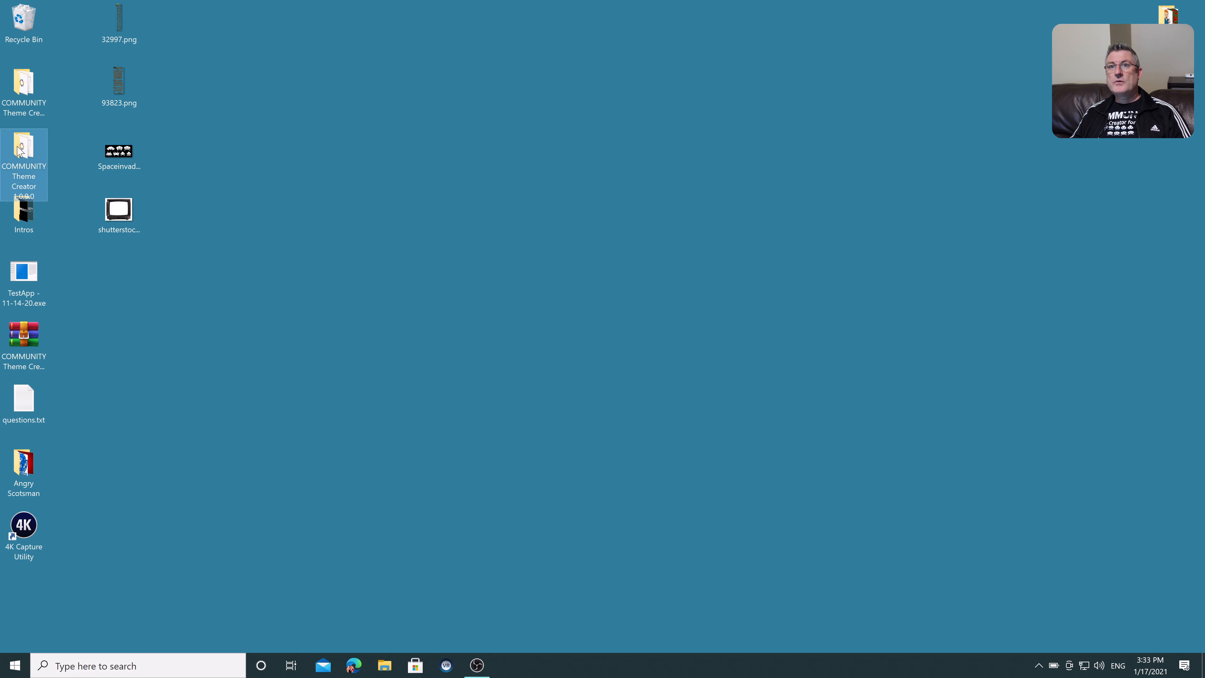
pyautogui.doubleClick(19, 149)
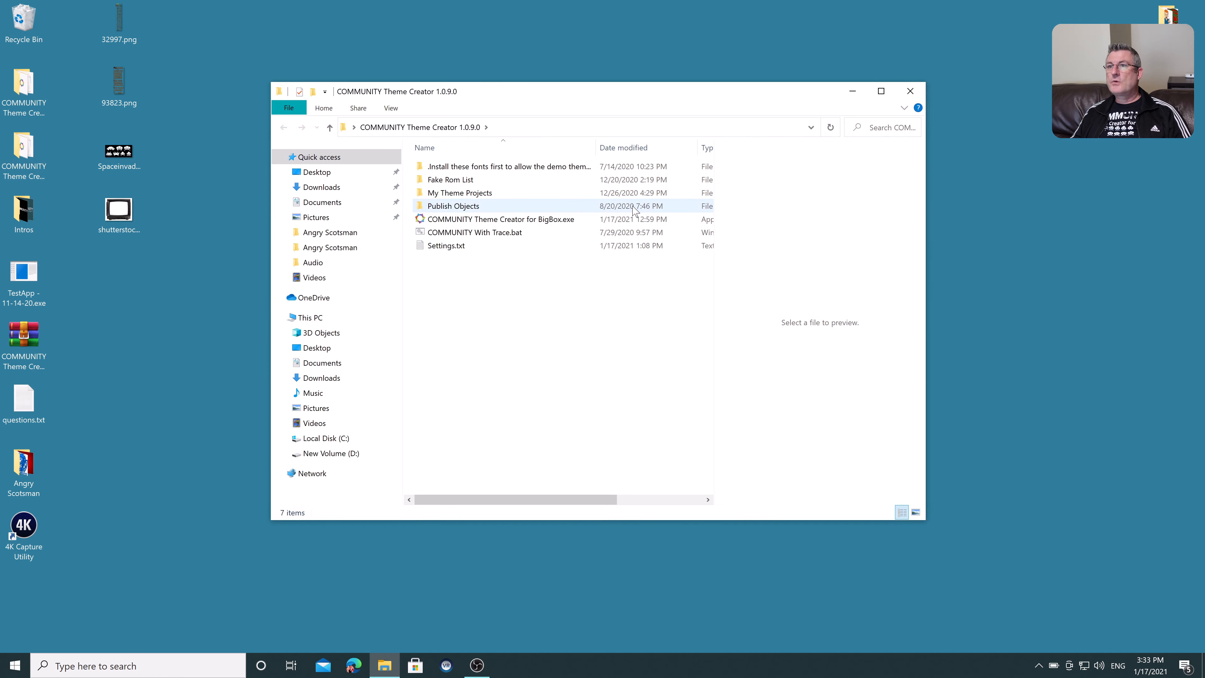
pyautogui.click(530, 221)
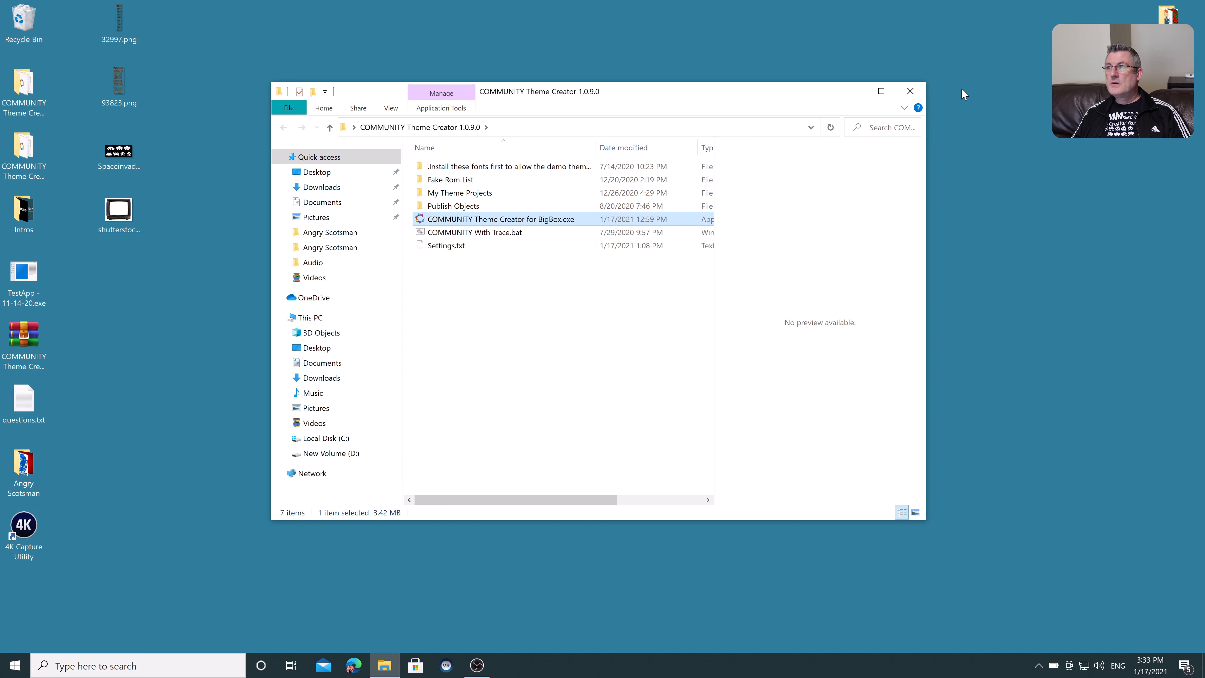
pyautogui.click(917, 93)
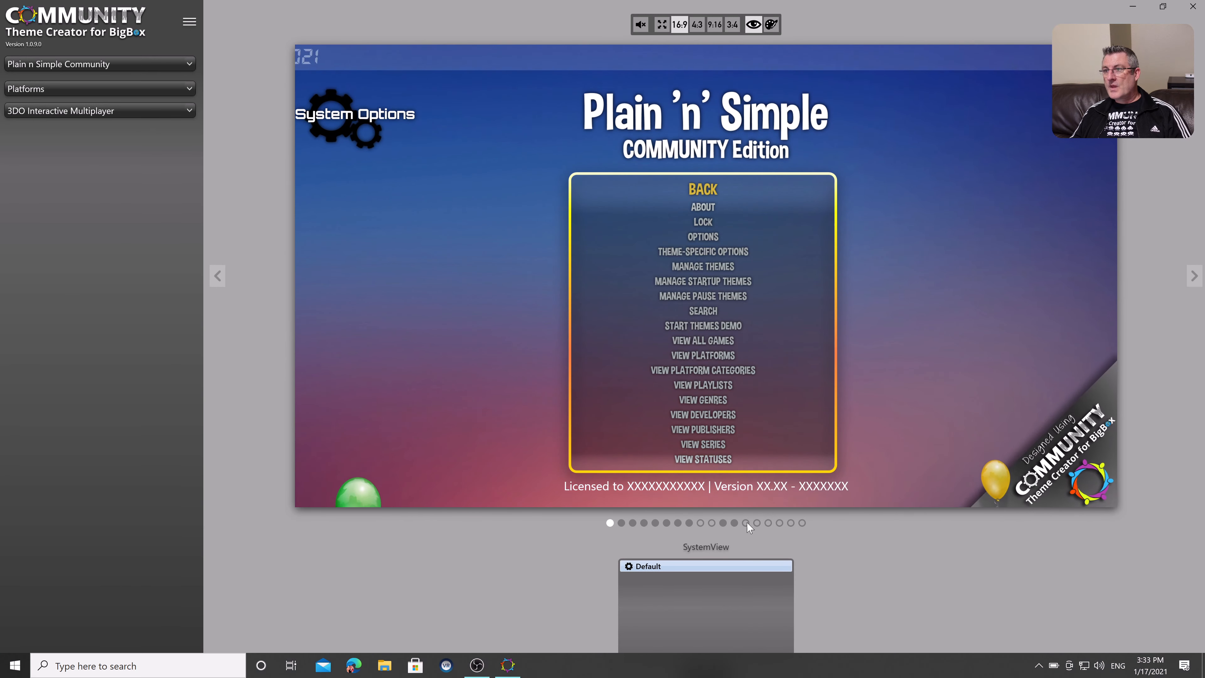
pyautogui.click(734, 522)
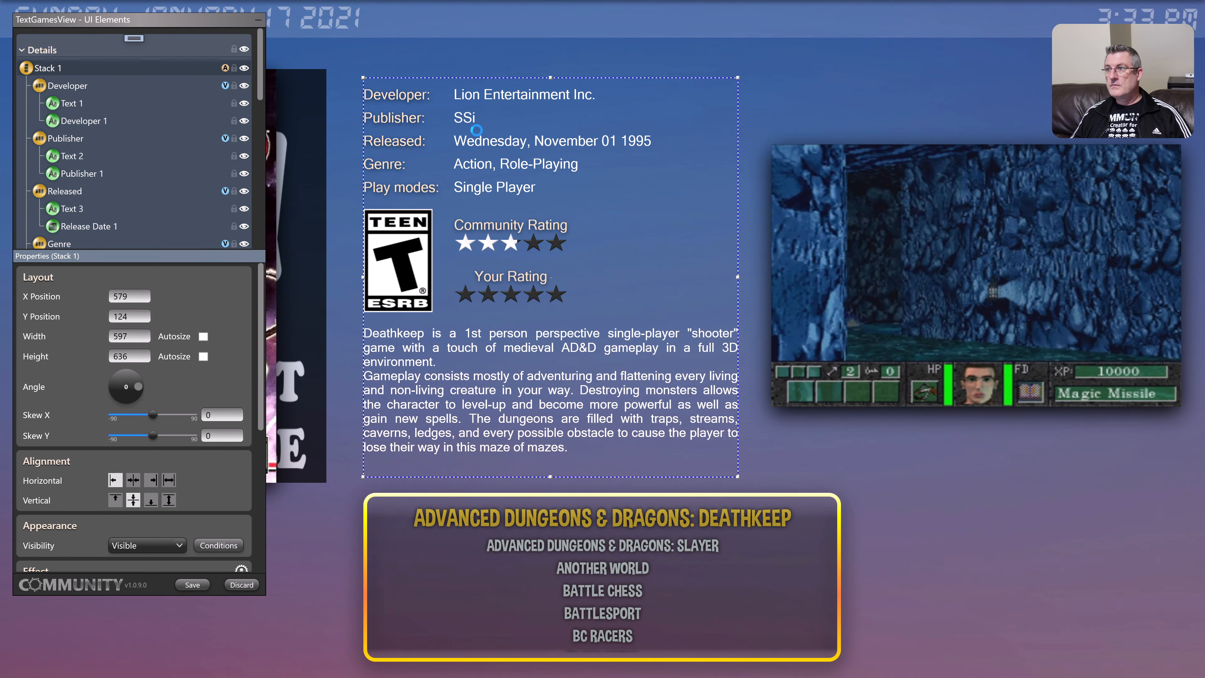
pyautogui.hotkey('ctrl', 'a')
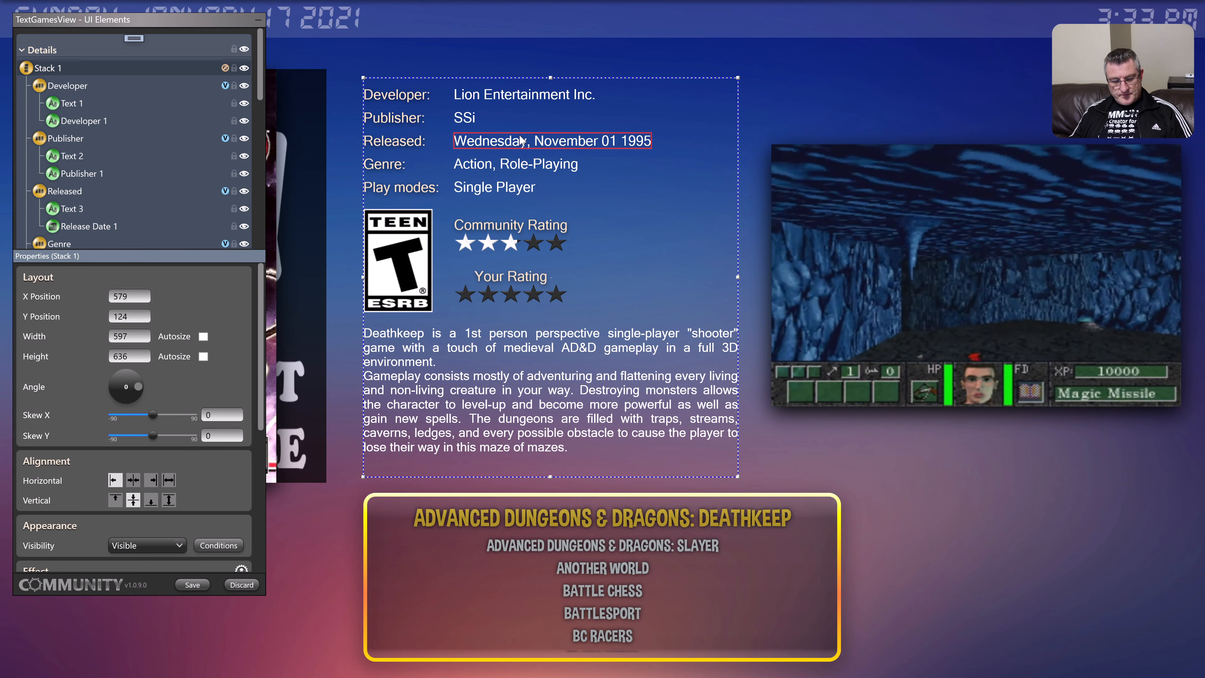
pyautogui.hotkey('ctrl', 'a')
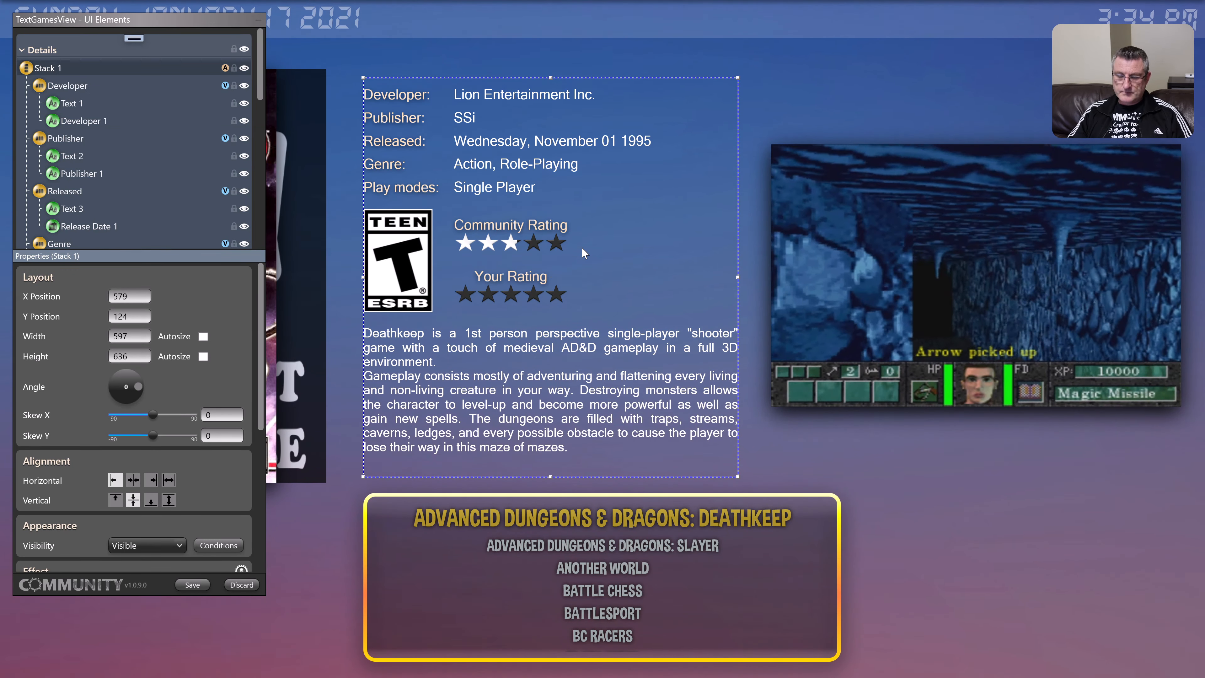
pyautogui.hotkey('ctrl', 'm')
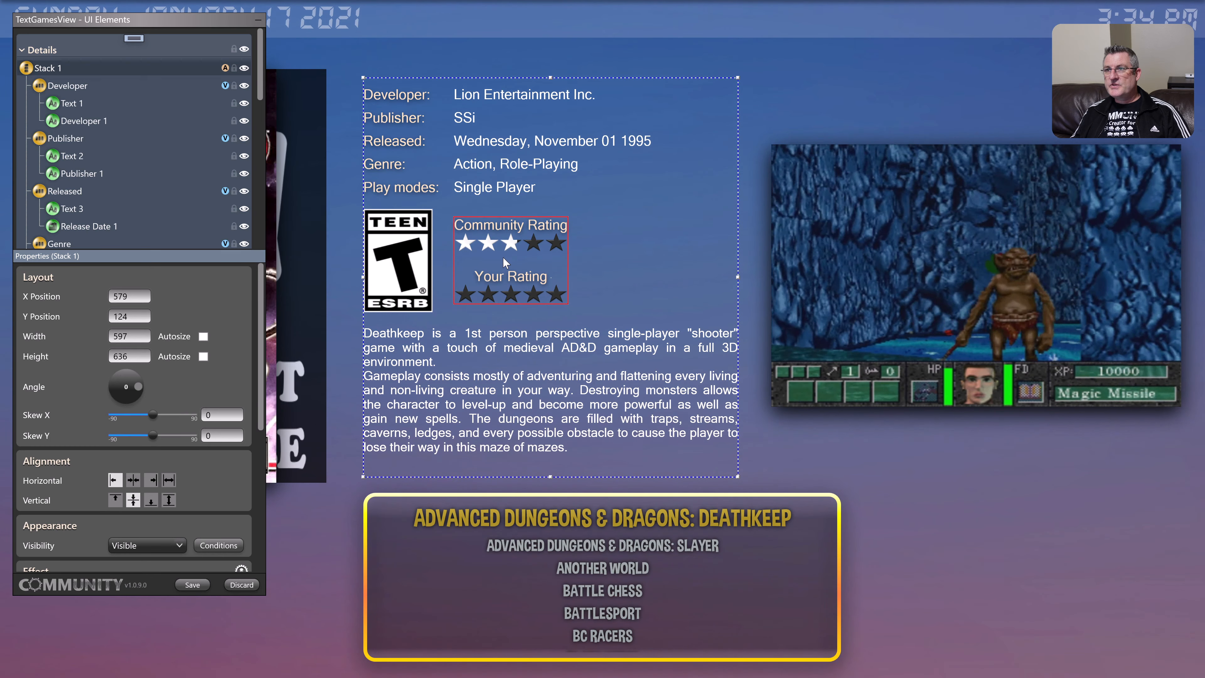
# - Add a visibility condition set to Collapsed to the User Rating star image inside Stack 2
pyautogui.click(503, 259)
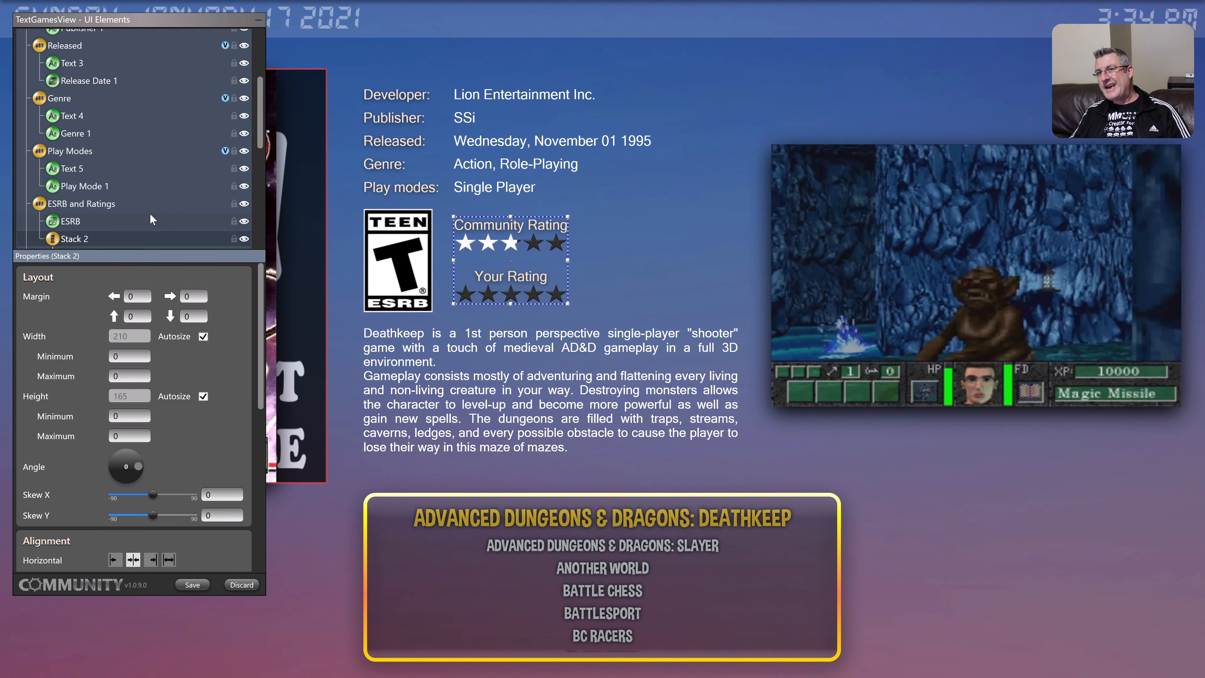
pyautogui.scroll(-3, 152, 220)
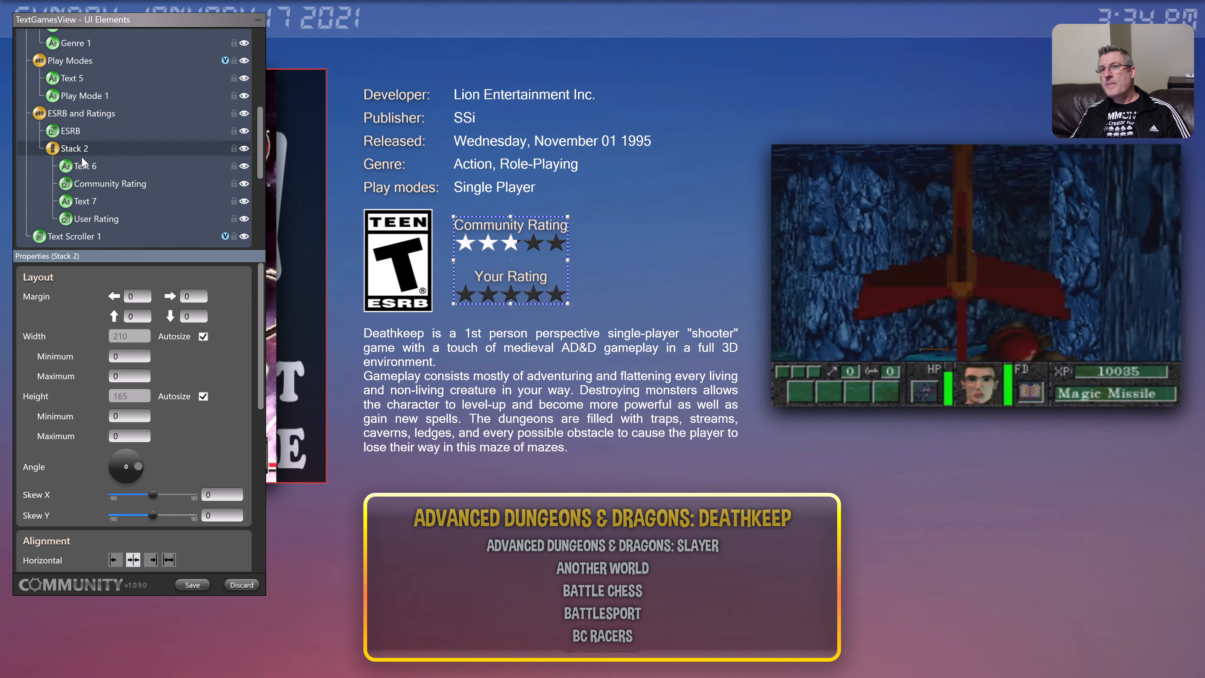
pyautogui.click(501, 294)
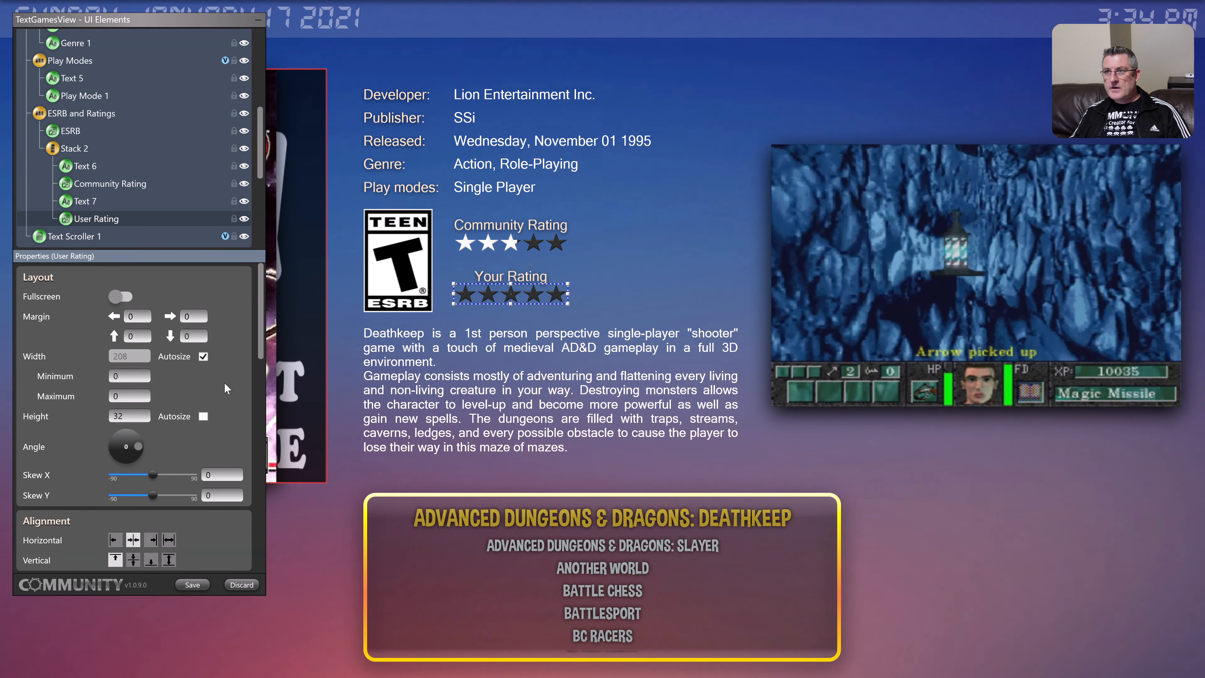
pyautogui.scroll(-3, 224, 382)
pyautogui.click(227, 500)
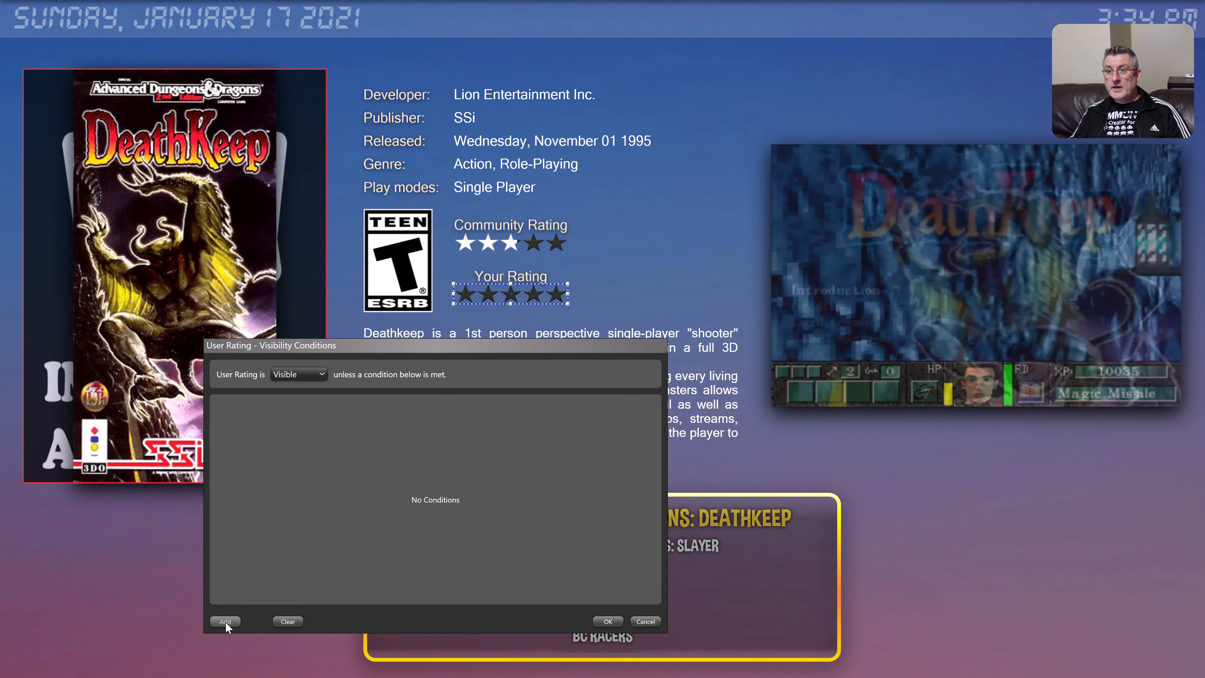
pyautogui.click(256, 422)
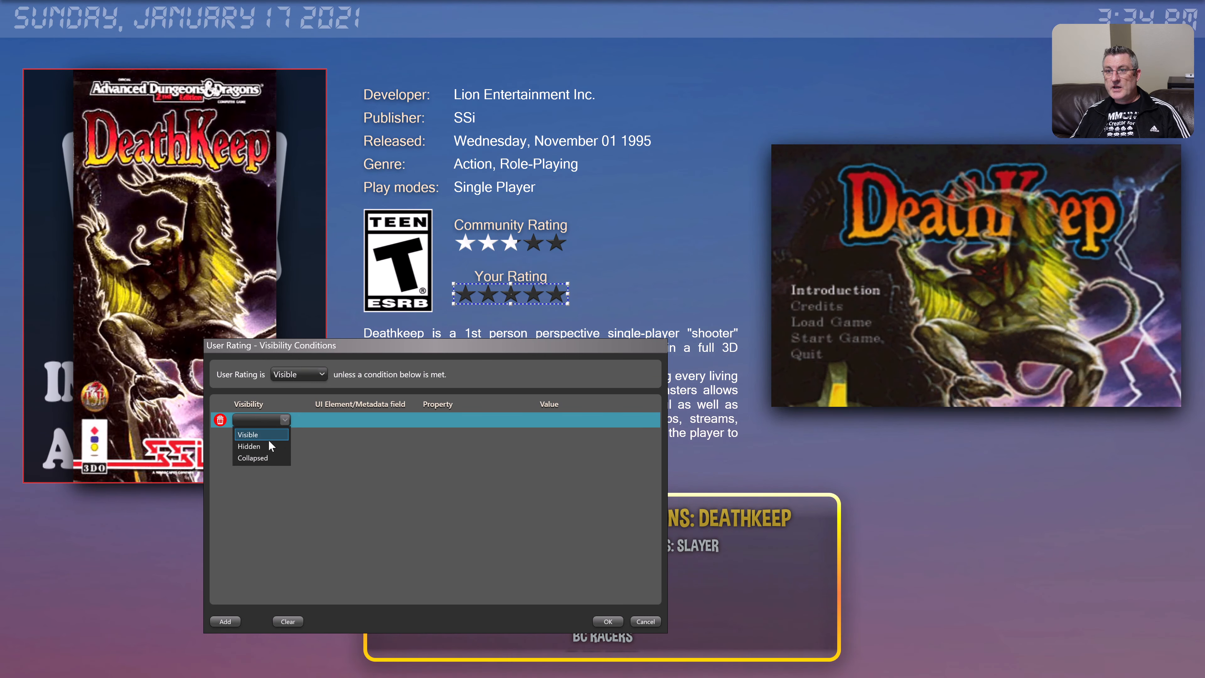
pyautogui.click(273, 458)
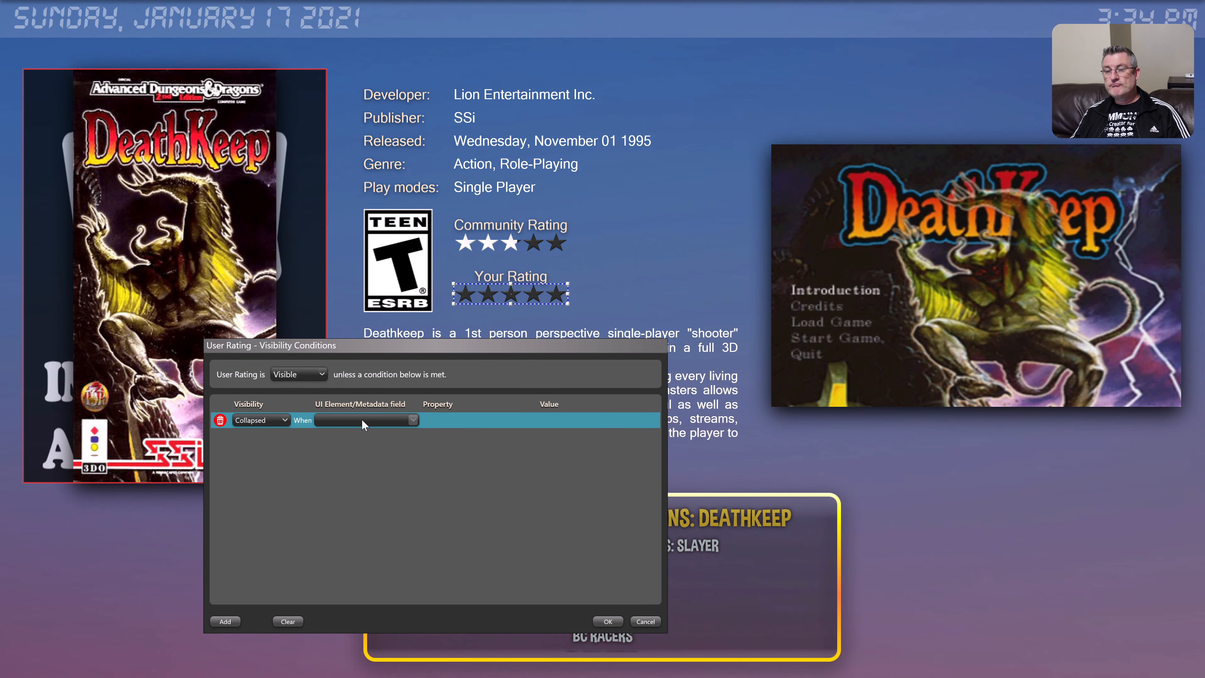
# - Make the Collapsed condition apply when the User rating metadata field's Value is 0.0
pyautogui.click(363, 424)
pyautogui.scroll(-5, 368, 522)
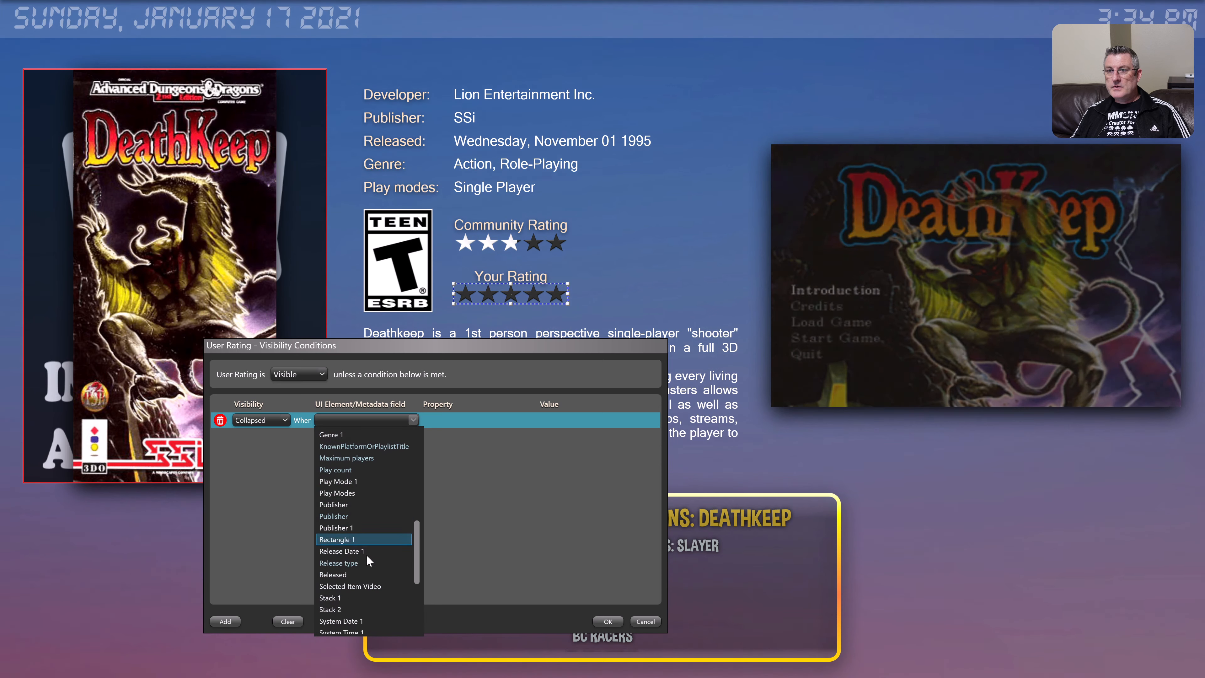
pyautogui.scroll(-5, 367, 561)
pyautogui.click(373, 599)
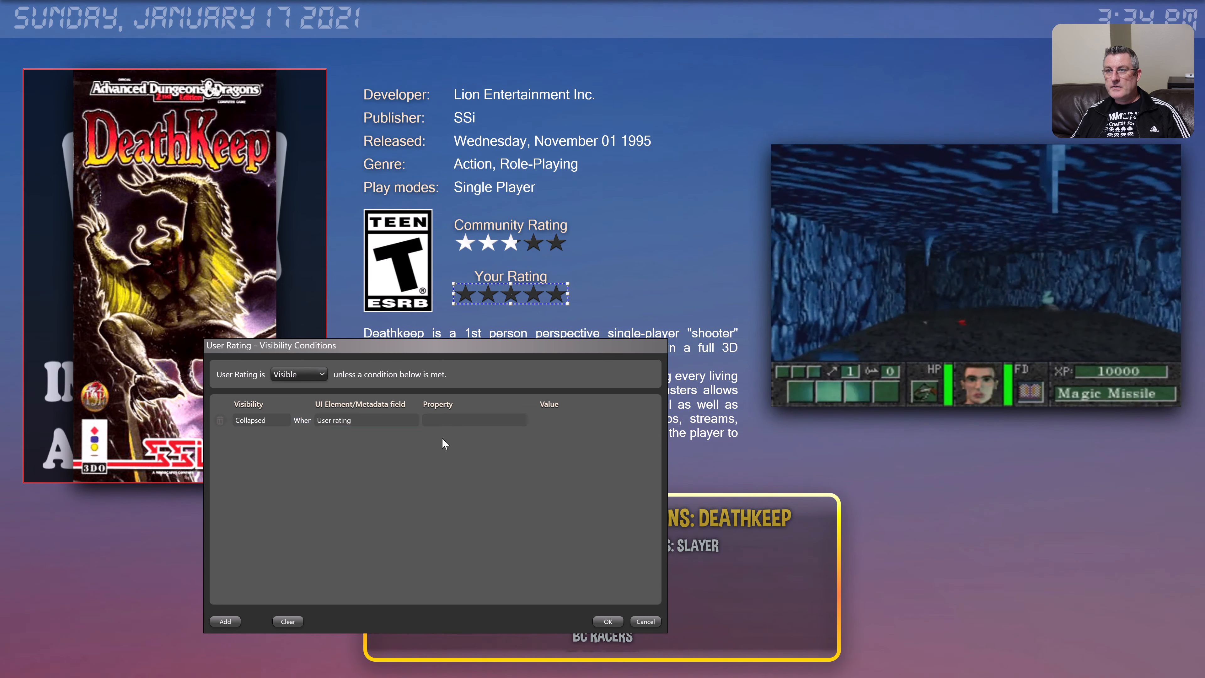
pyautogui.click(464, 435)
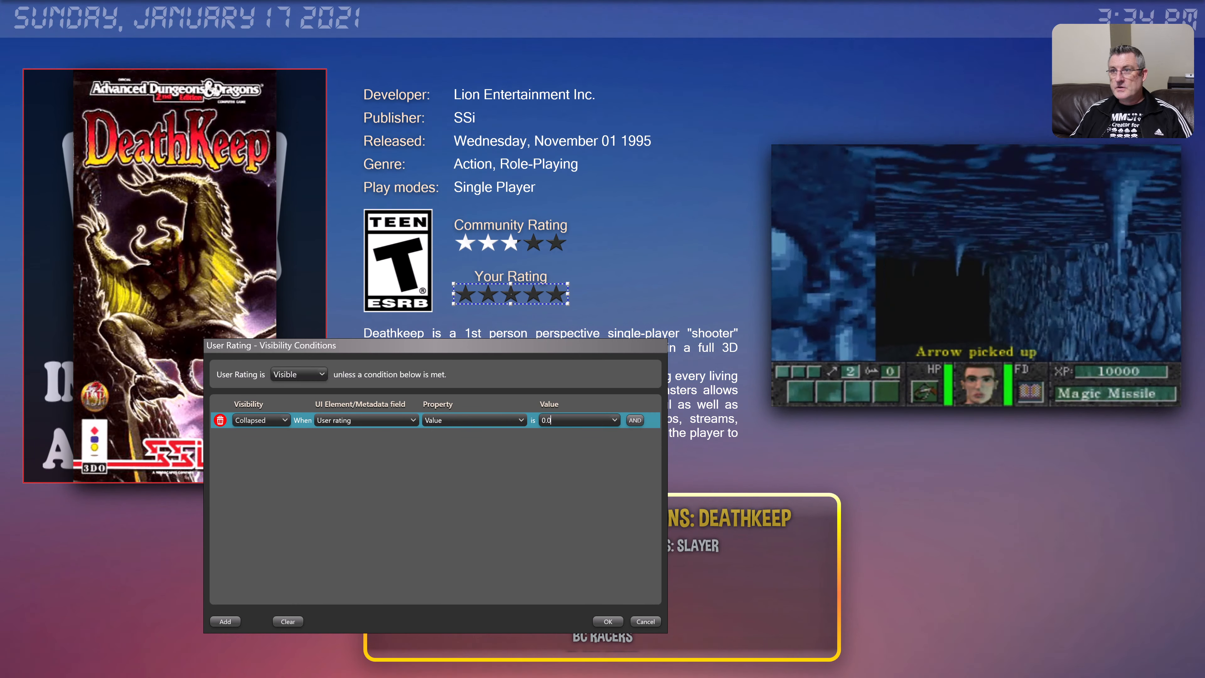
# - Add two more visibility conditions to the User Rating star image and set both to Collapsed
pyautogui.click(250, 514)
pyautogui.click(219, 624)
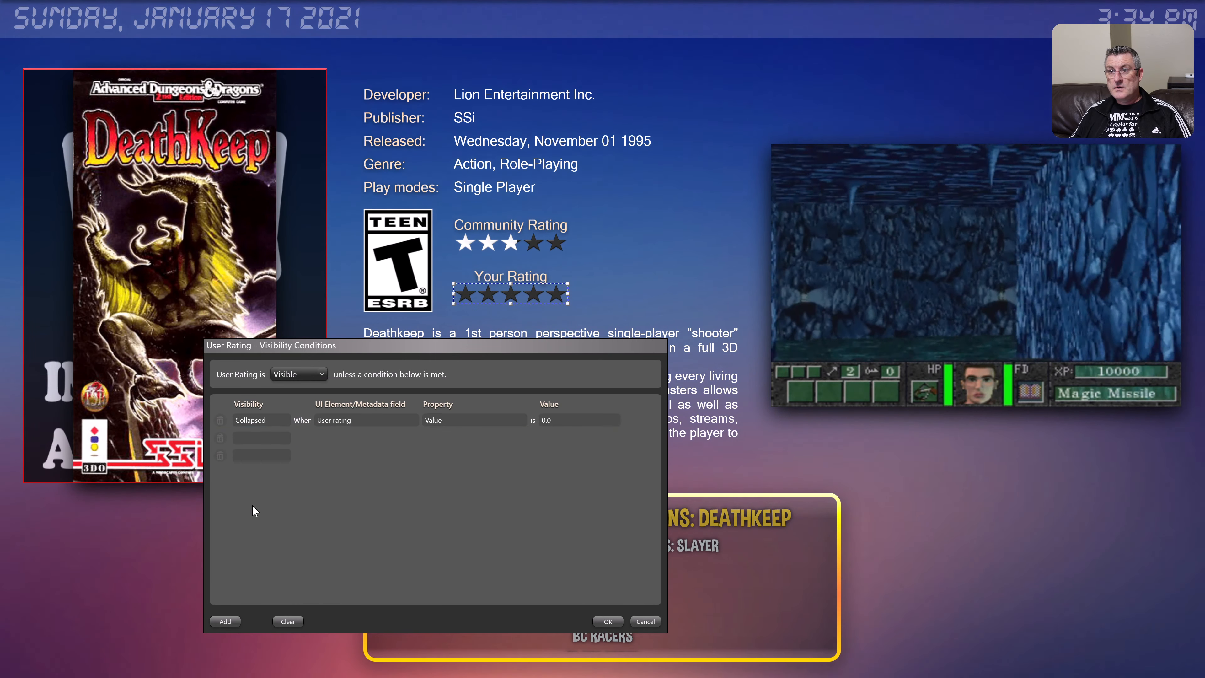
pyautogui.click(250, 438)
pyautogui.click(250, 437)
pyautogui.click(259, 476)
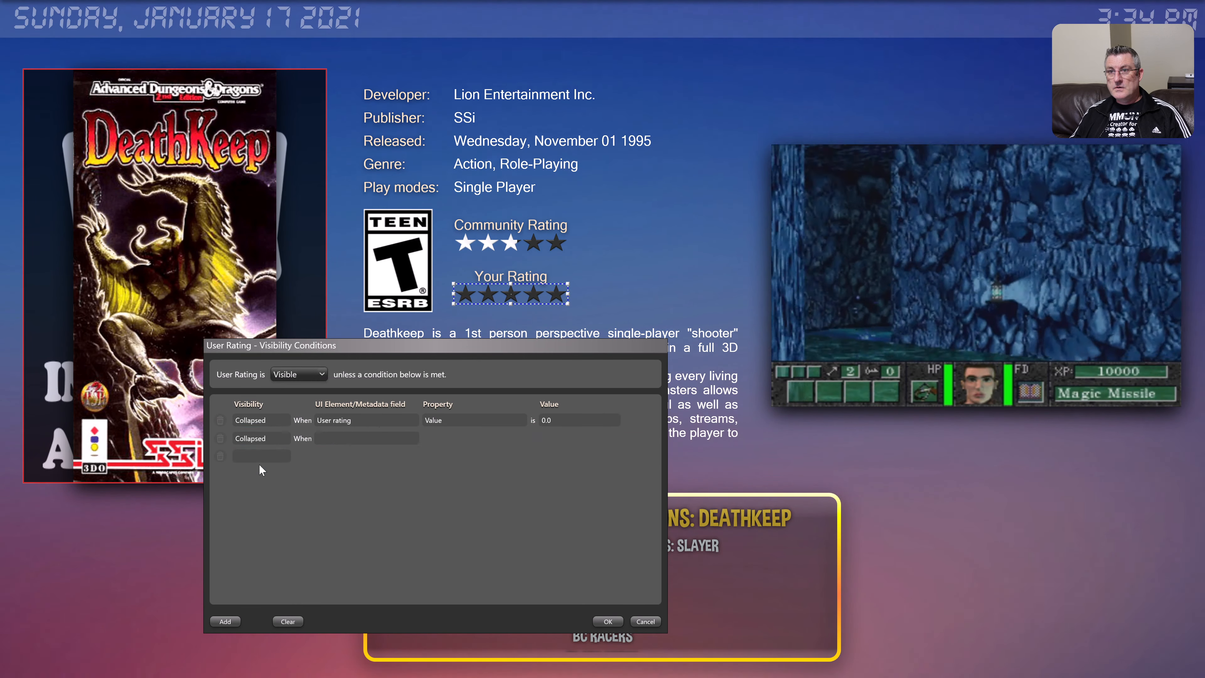
pyautogui.click(260, 455)
pyautogui.click(260, 494)
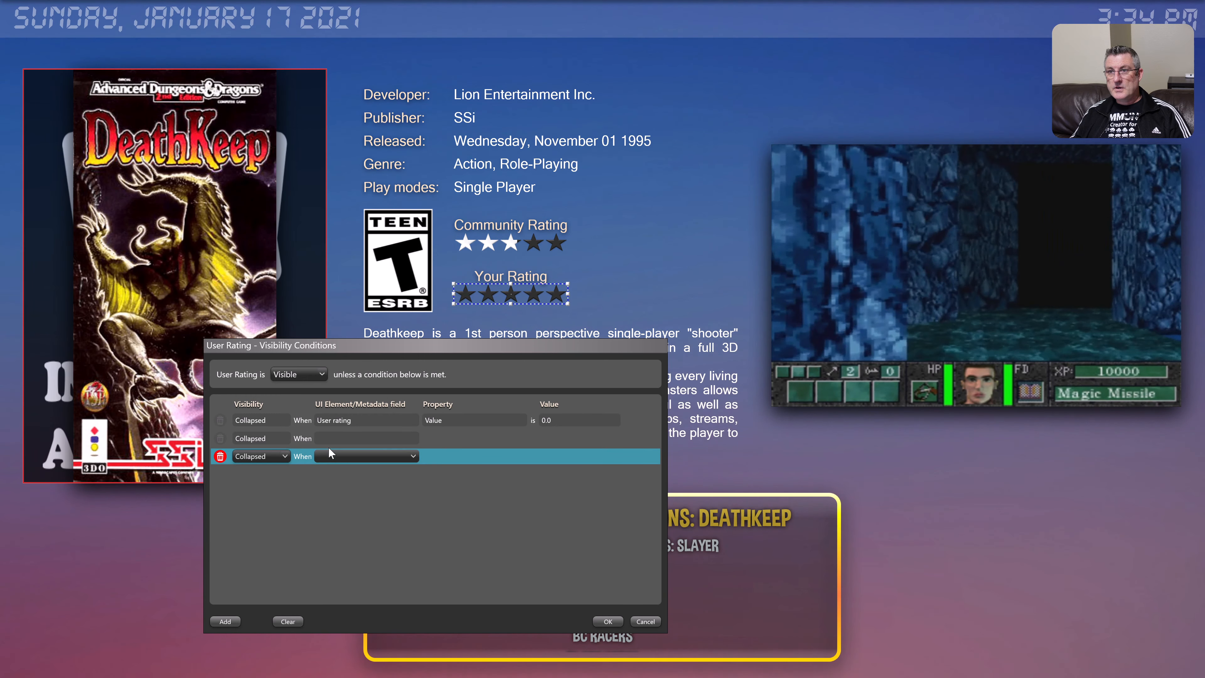
# - Base both new Collapsed conditions on the User rating metadata field
pyautogui.click(365, 438)
pyautogui.click(365, 438)
pyautogui.scroll(-10, 359, 521)
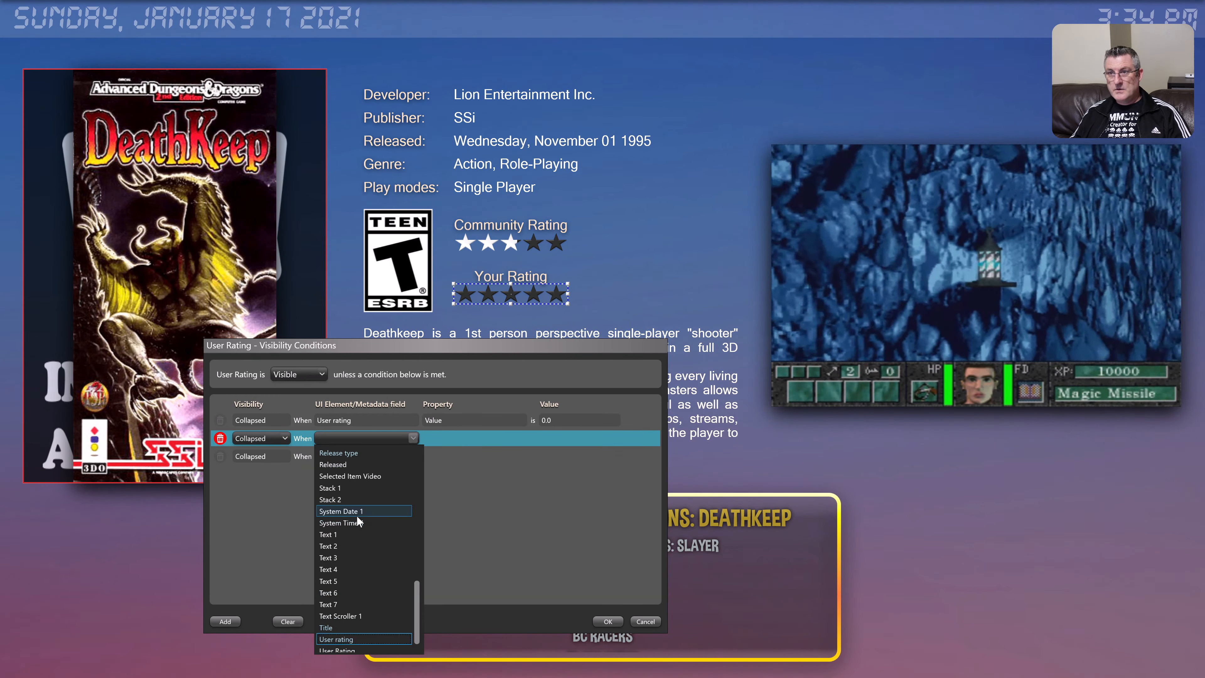
pyautogui.click(377, 604)
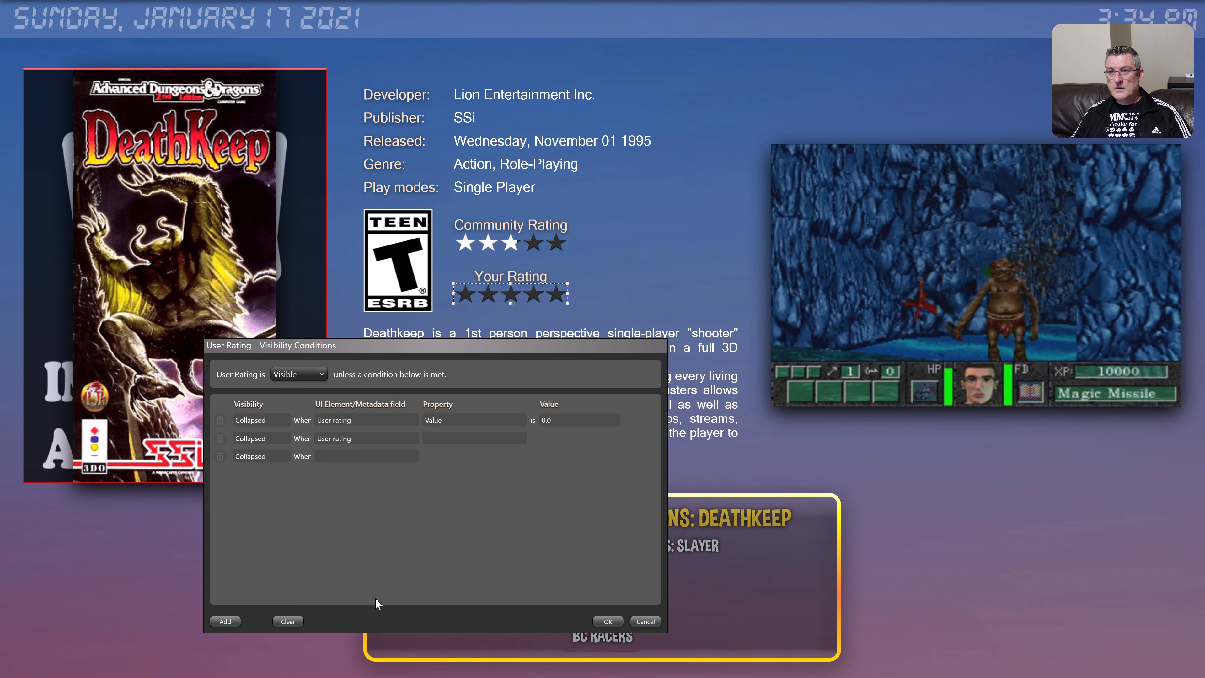
pyautogui.click(385, 457)
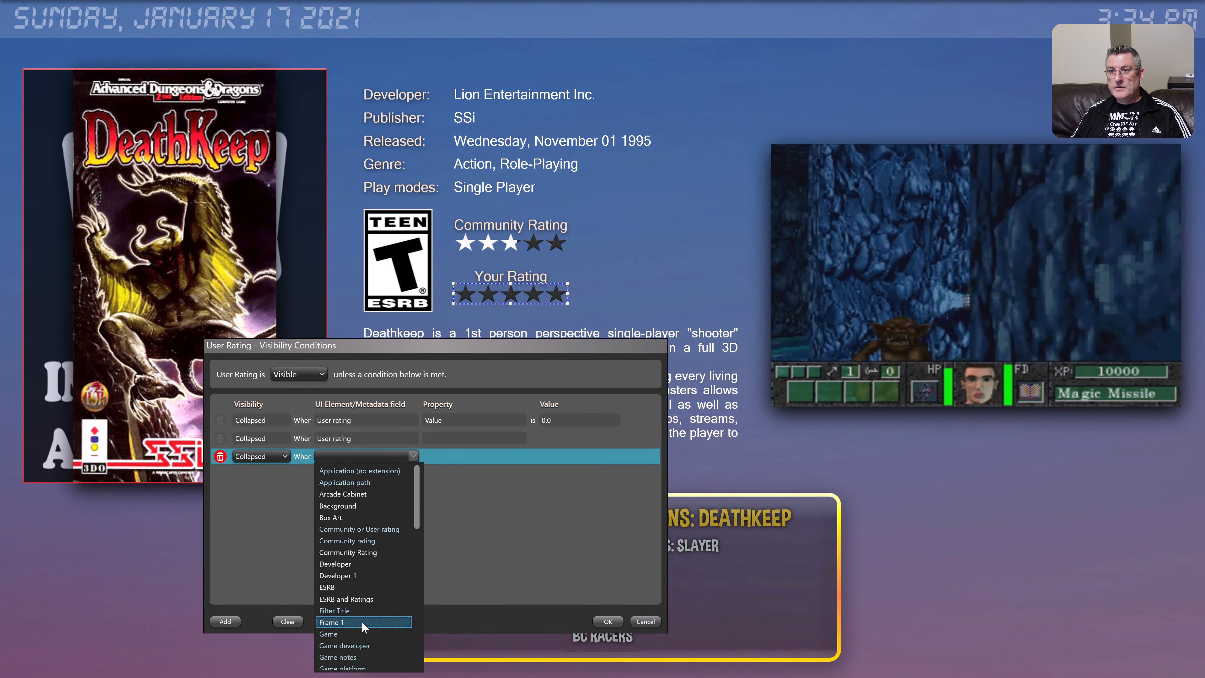
pyautogui.scroll(-9, 363, 627)
pyautogui.click(358, 643)
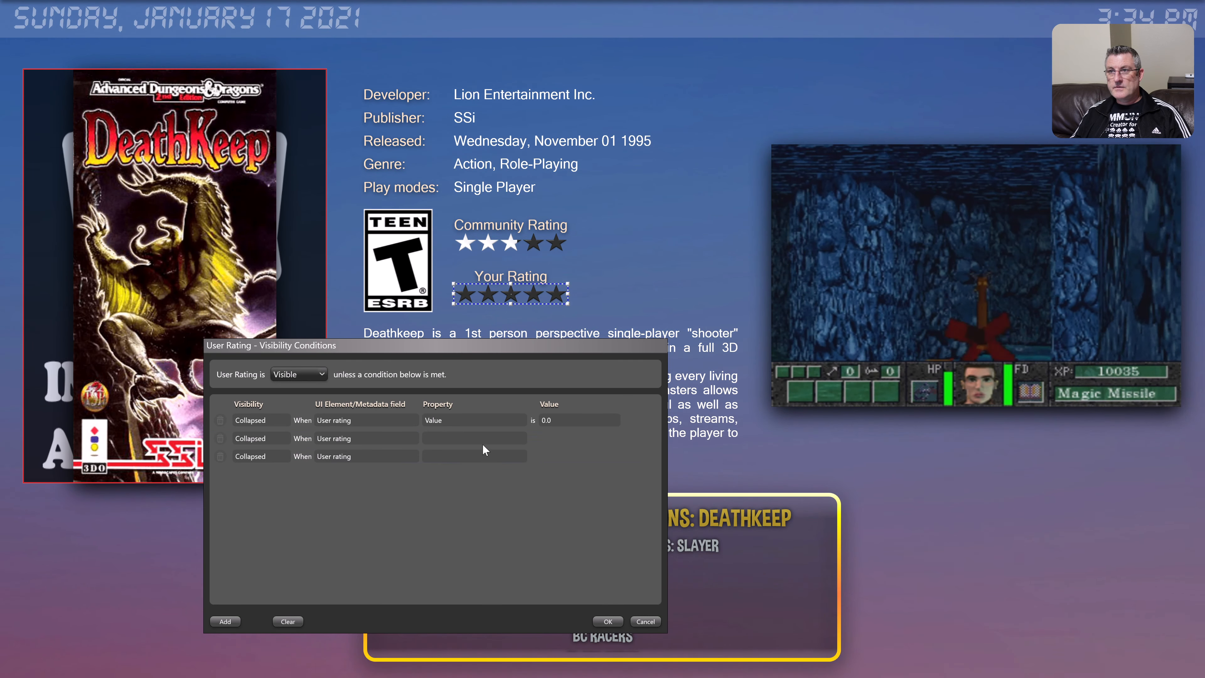
# - Make the two new conditions apply when the field's Value is *No Value and *Null respectively, and accept the conditions
pyautogui.click(476, 438)
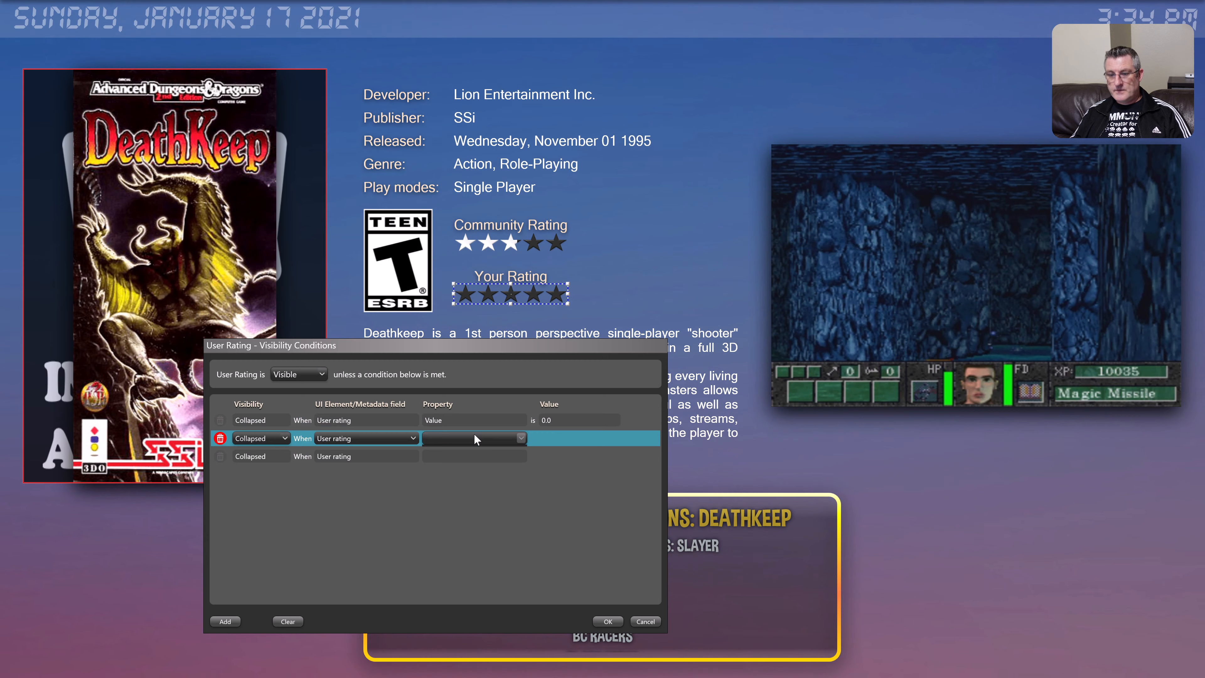
pyautogui.click(470, 452)
pyautogui.click(470, 456)
pyautogui.click(467, 469)
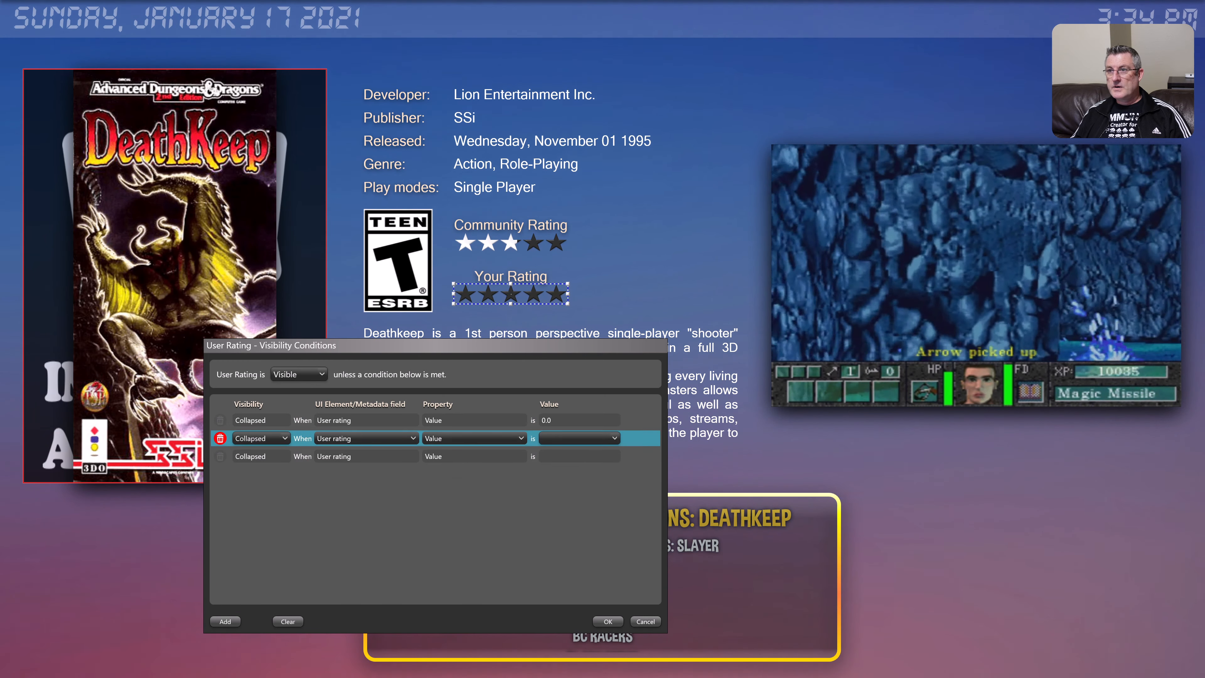
pyautogui.click(614, 439)
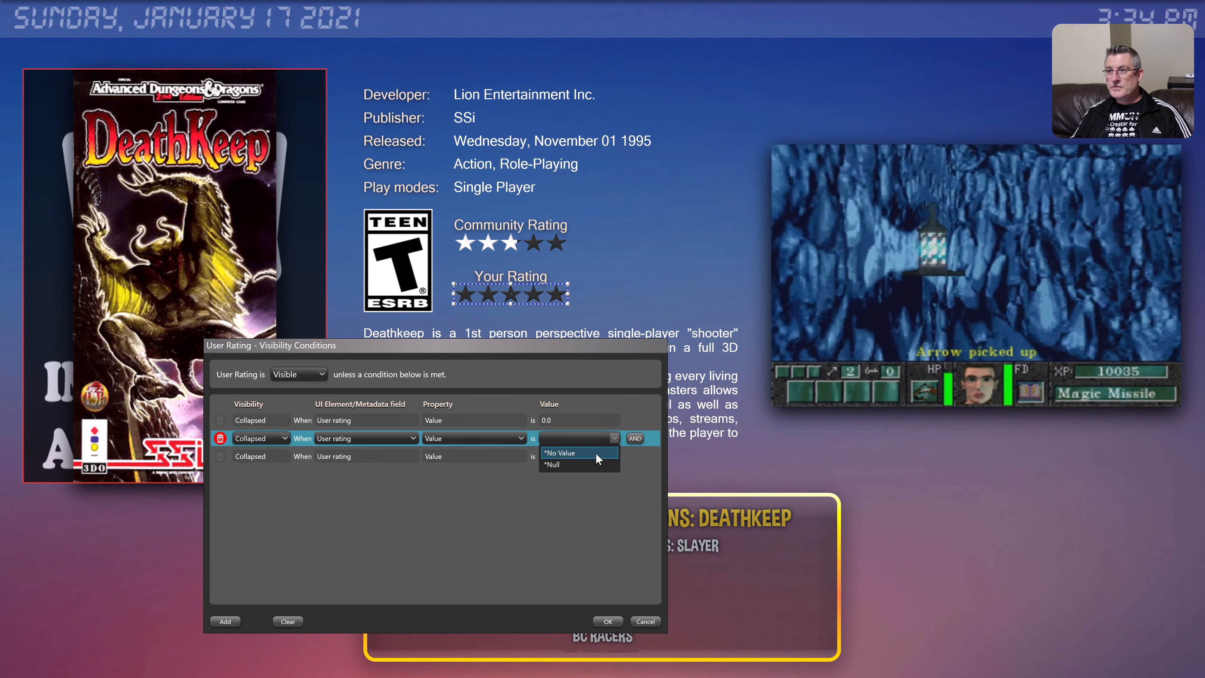
pyautogui.click(596, 453)
pyautogui.click(615, 458)
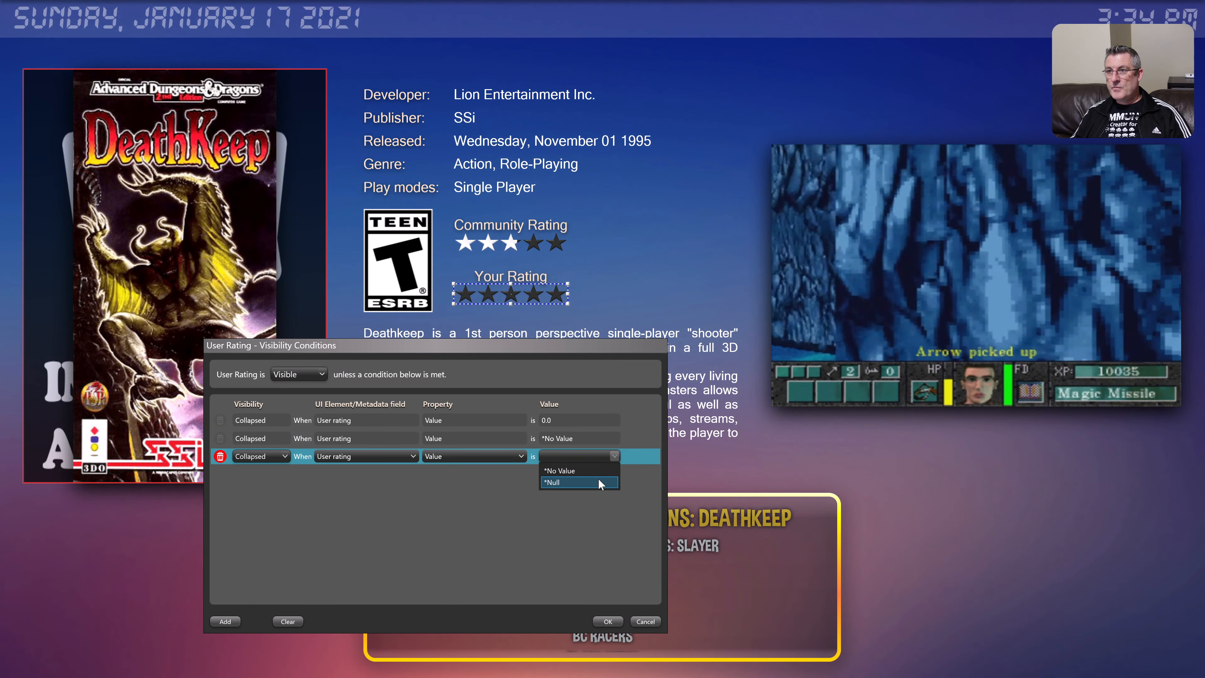
pyautogui.click(567, 484)
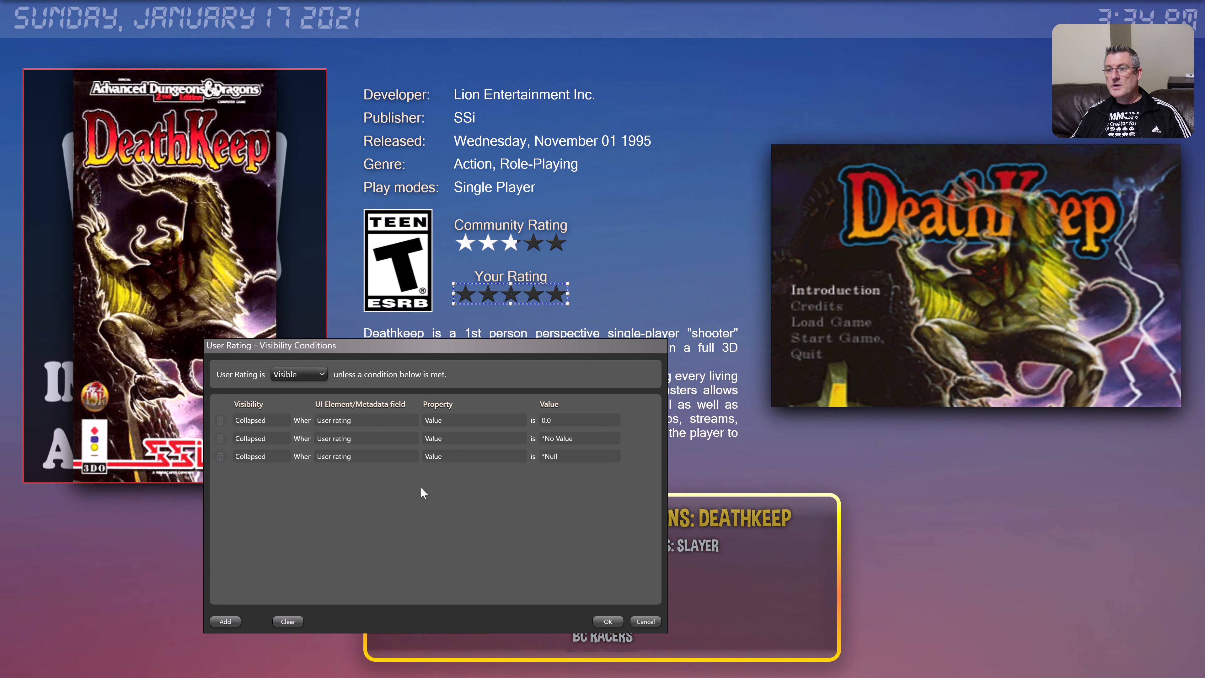
pyautogui.click(603, 621)
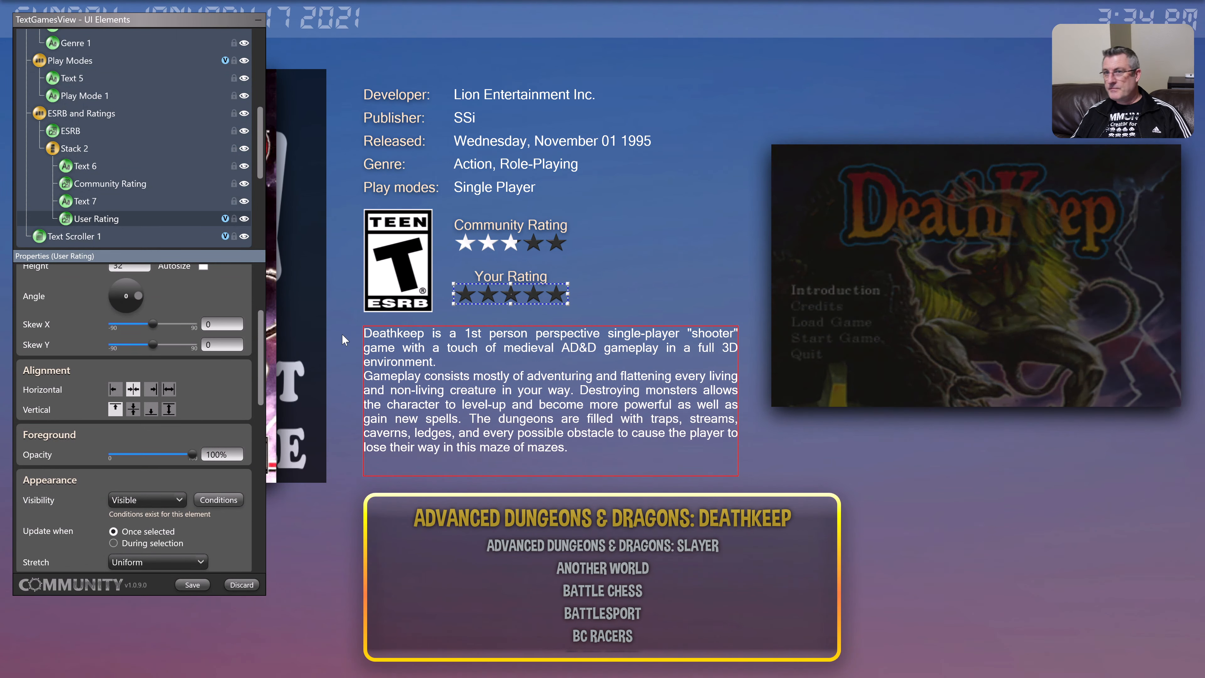
# - Copy the User Rating star image and paste only its Appearance properties onto the Your Rating label, Text 7
pyautogui.click(493, 277)
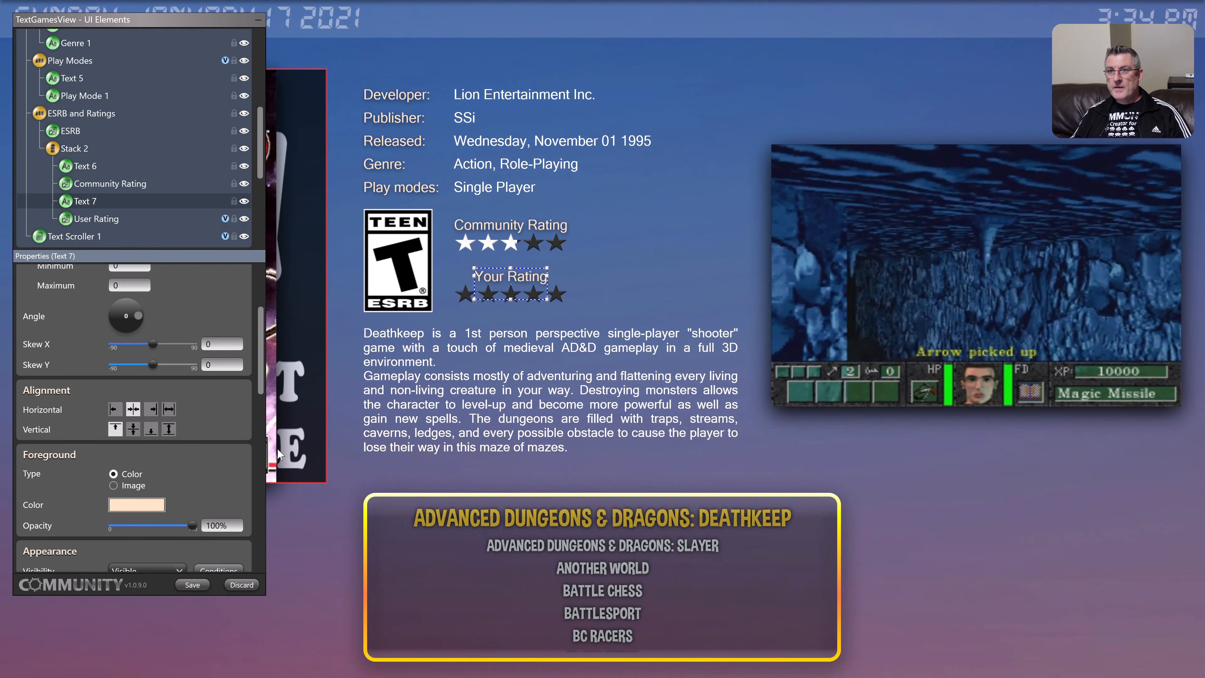
pyautogui.rightClick(470, 298)
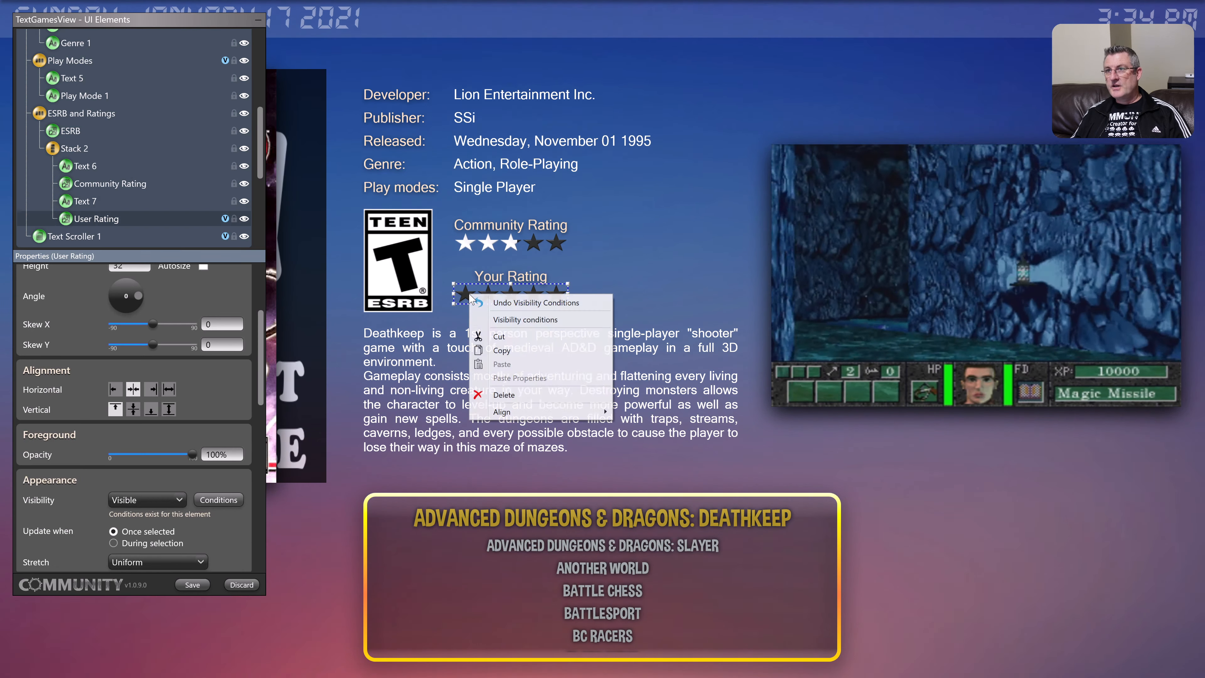
pyautogui.click(494, 318)
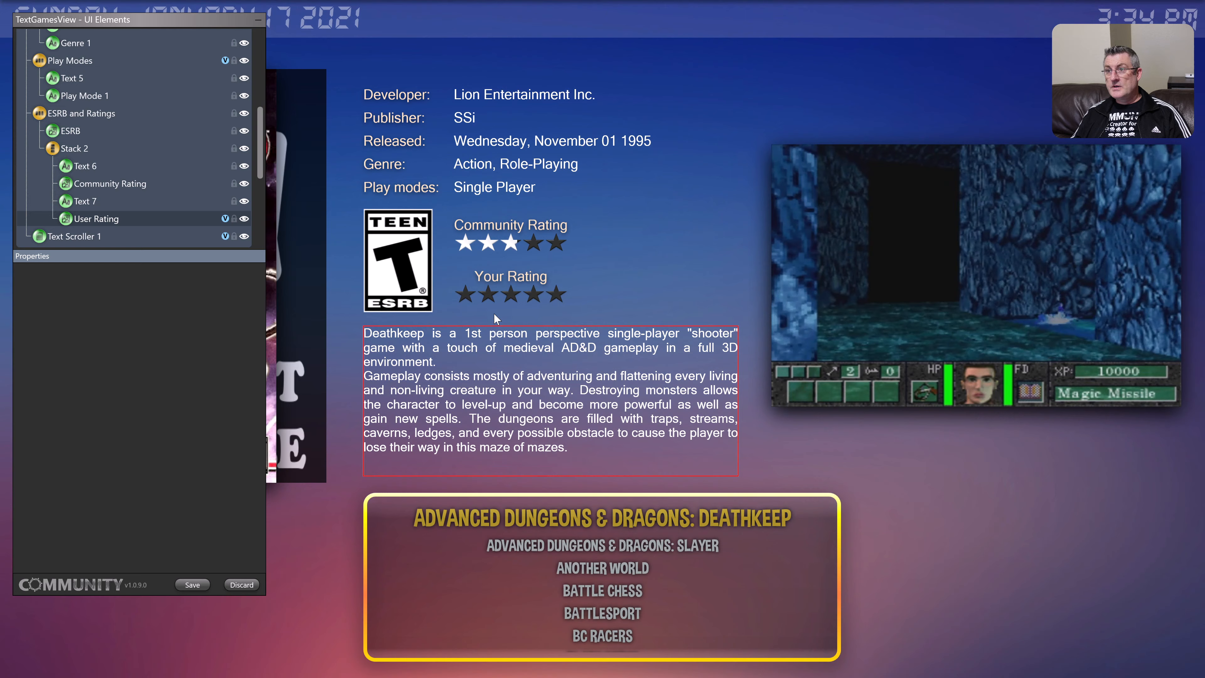
pyautogui.click(490, 280)
pyautogui.rightClick(489, 276)
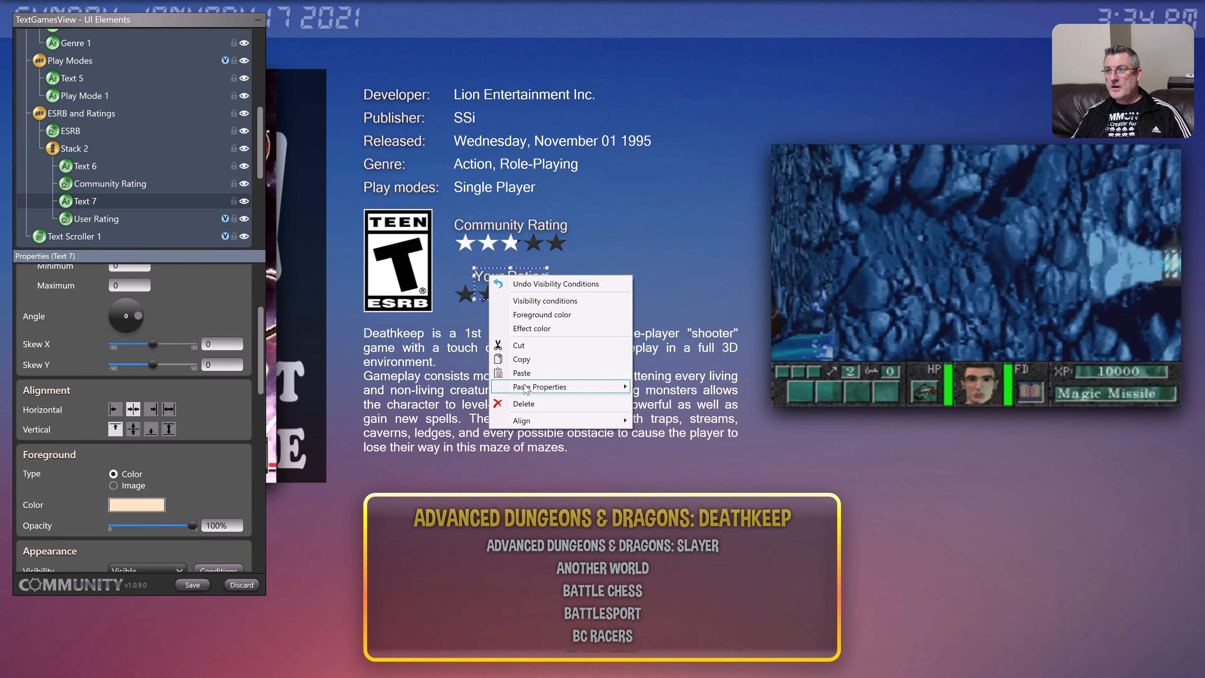
pyautogui.moveTo(524, 388)
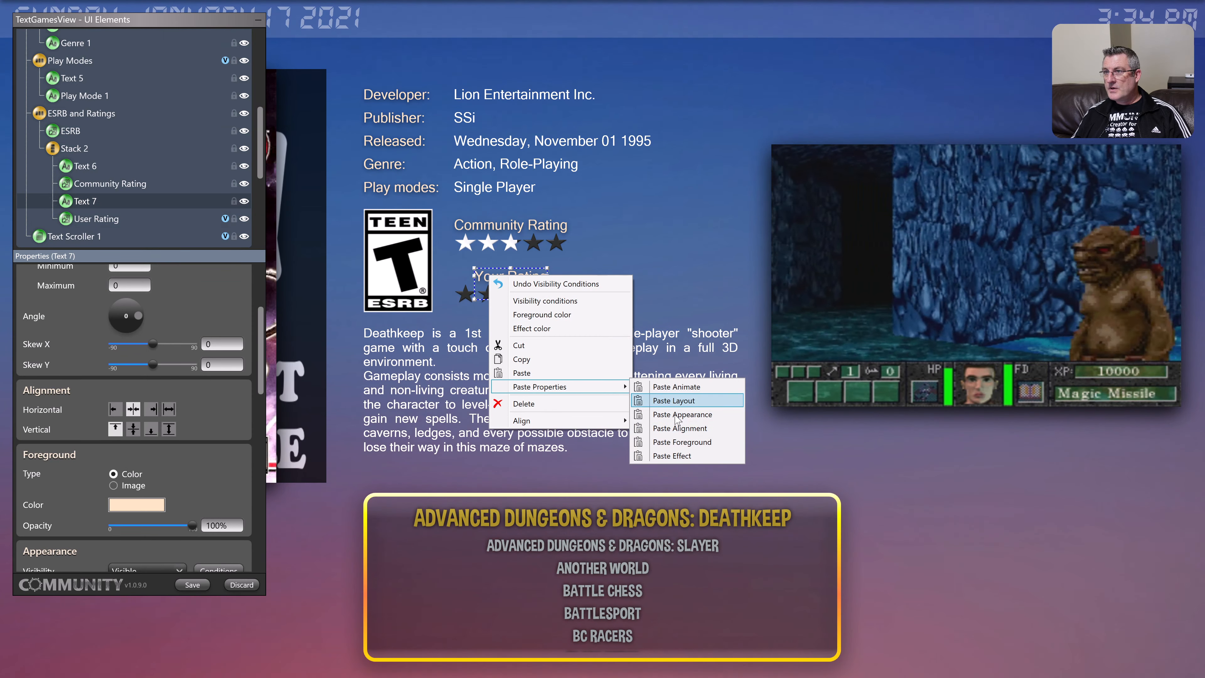
pyautogui.click(675, 414)
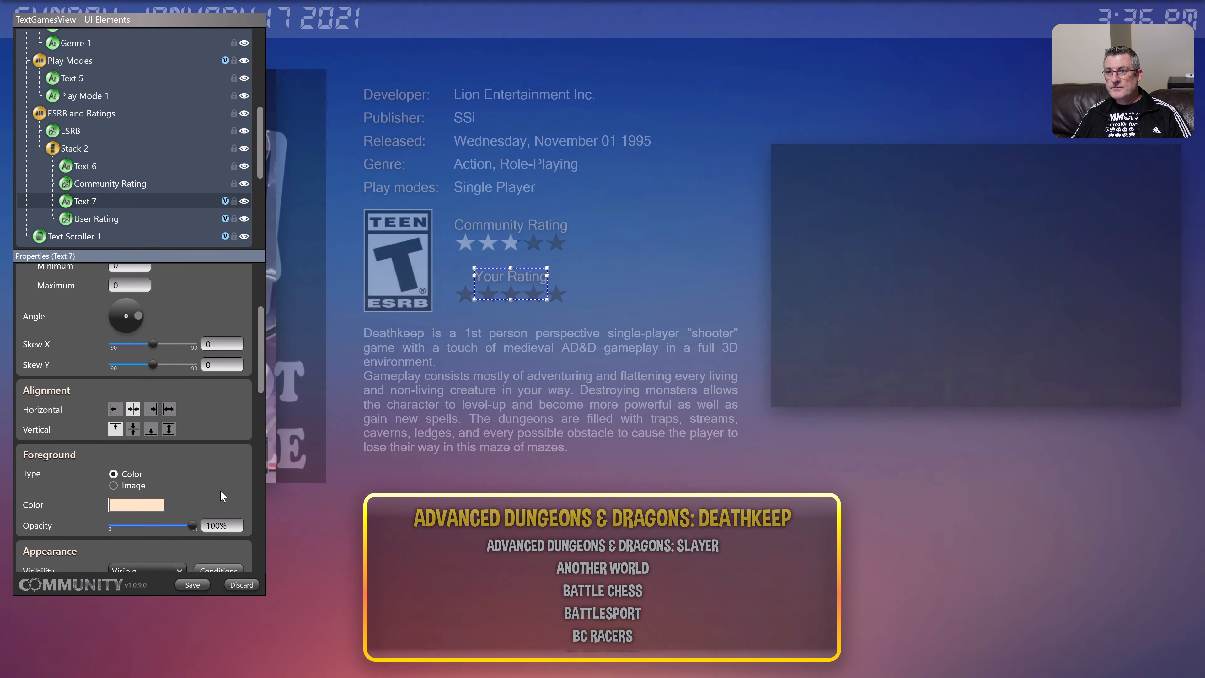
# - Review the visibility conditions pasted onto Text 7 and leave them as they are
pyautogui.scroll(-3, 220, 490)
pyautogui.click(222, 419)
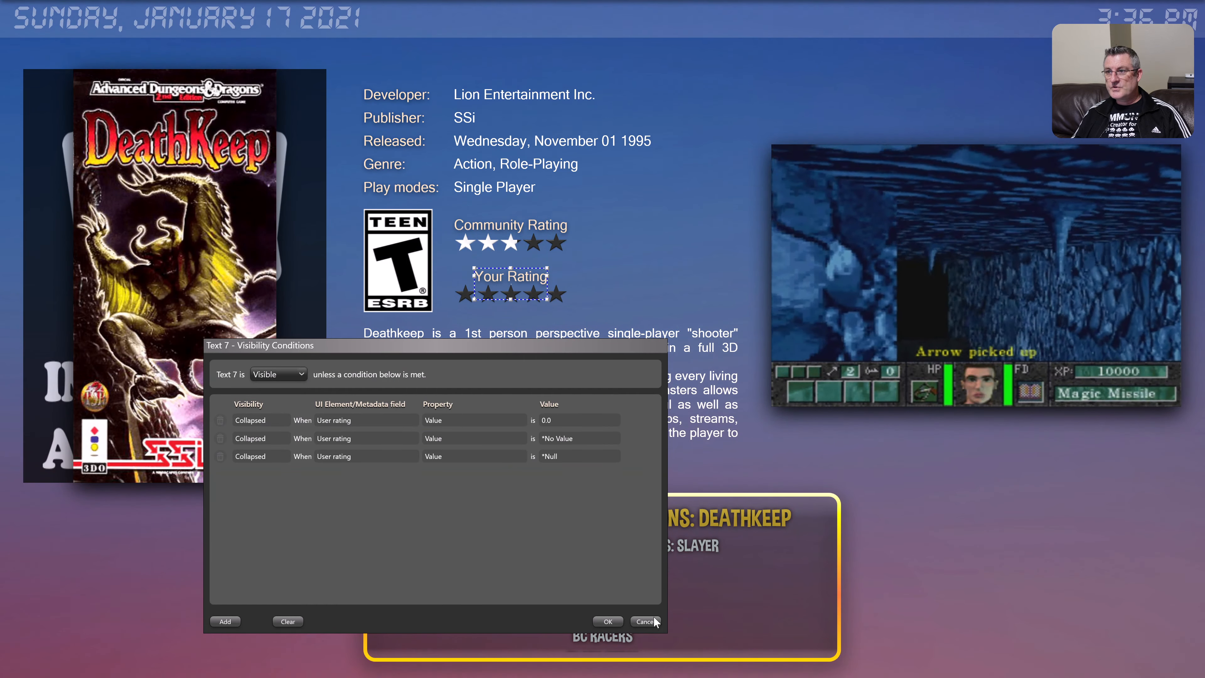
pyautogui.click(645, 621)
# - Add a visibility condition set to Collapsed to the Community Rating star image
pyautogui.click(543, 247)
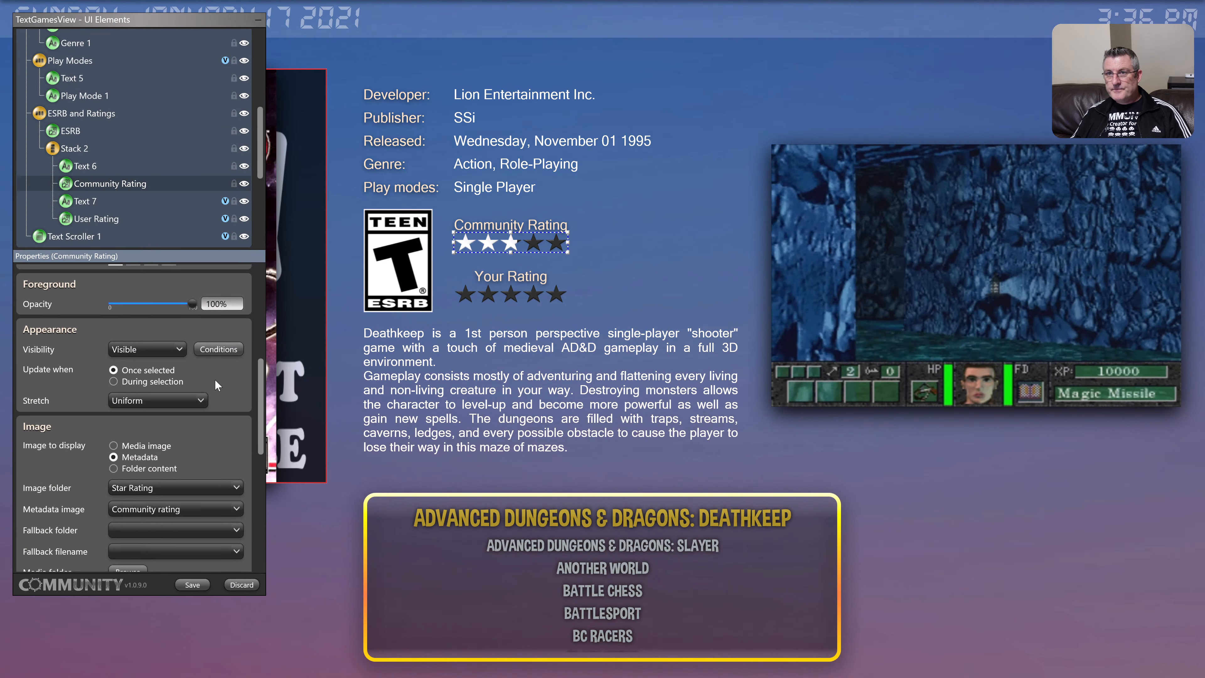
pyautogui.click(211, 348)
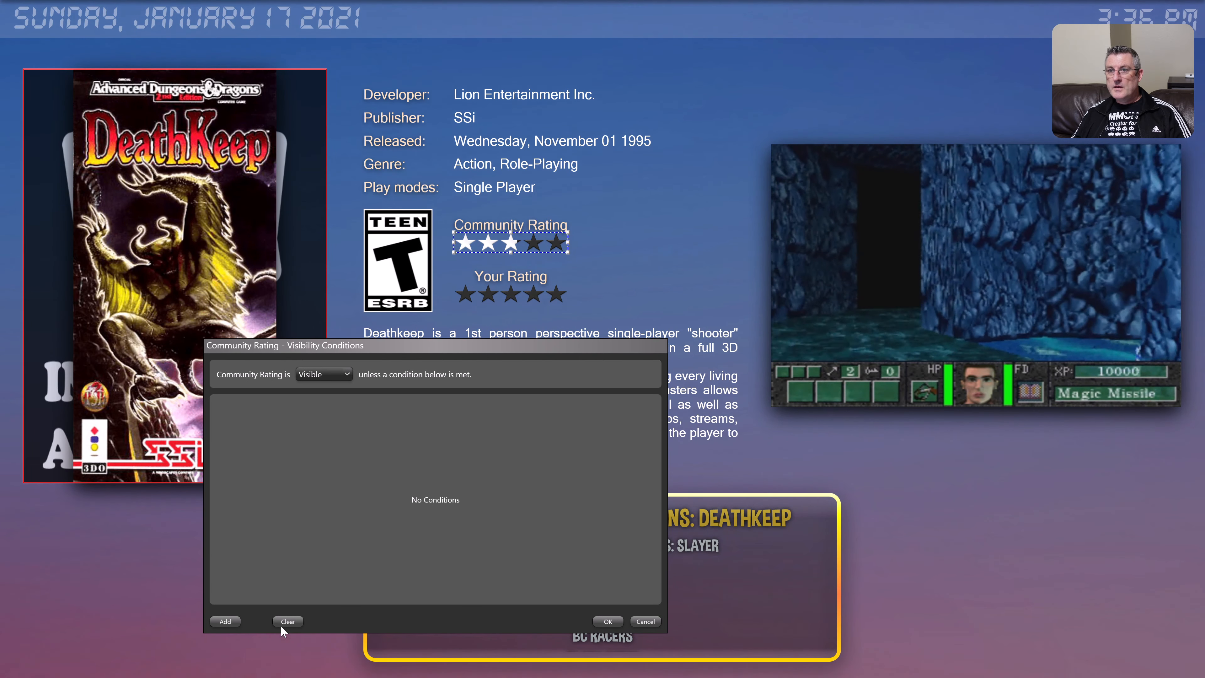
pyautogui.click(226, 622)
pyautogui.click(266, 420)
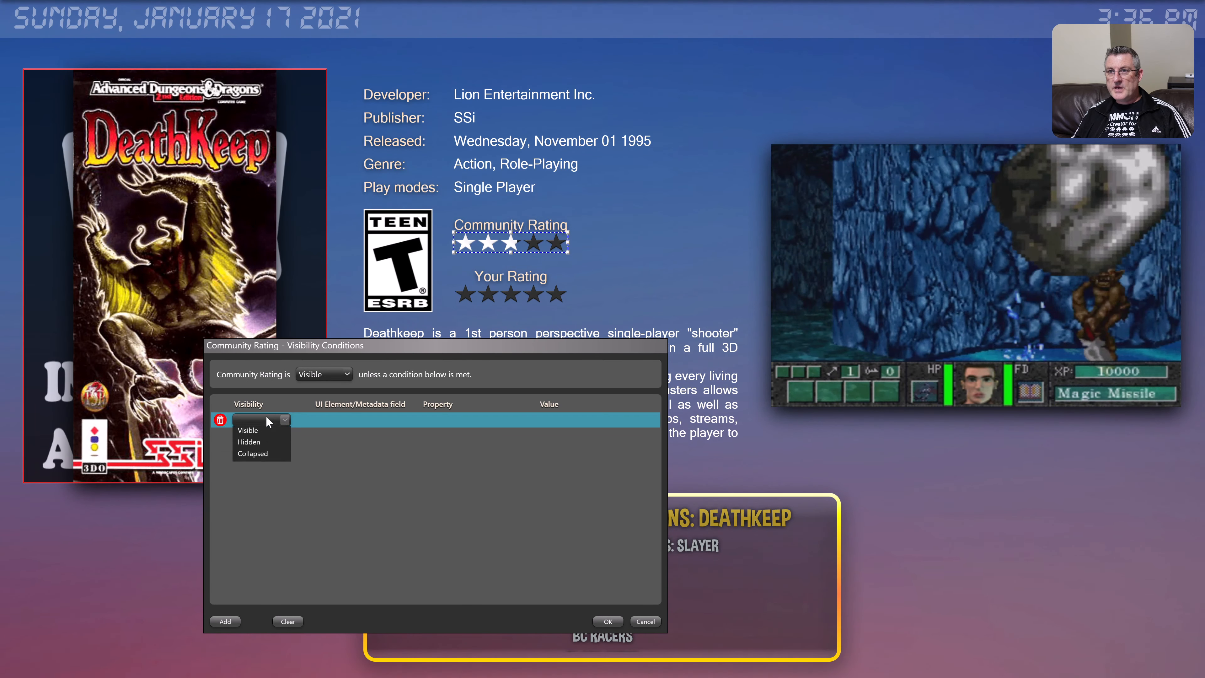
pyautogui.click(263, 457)
# - Make the Community Rating condition apply when the User Rating element's Visibility is Visible, and accept it
pyautogui.click(348, 421)
pyautogui.scroll(-10, 353, 570)
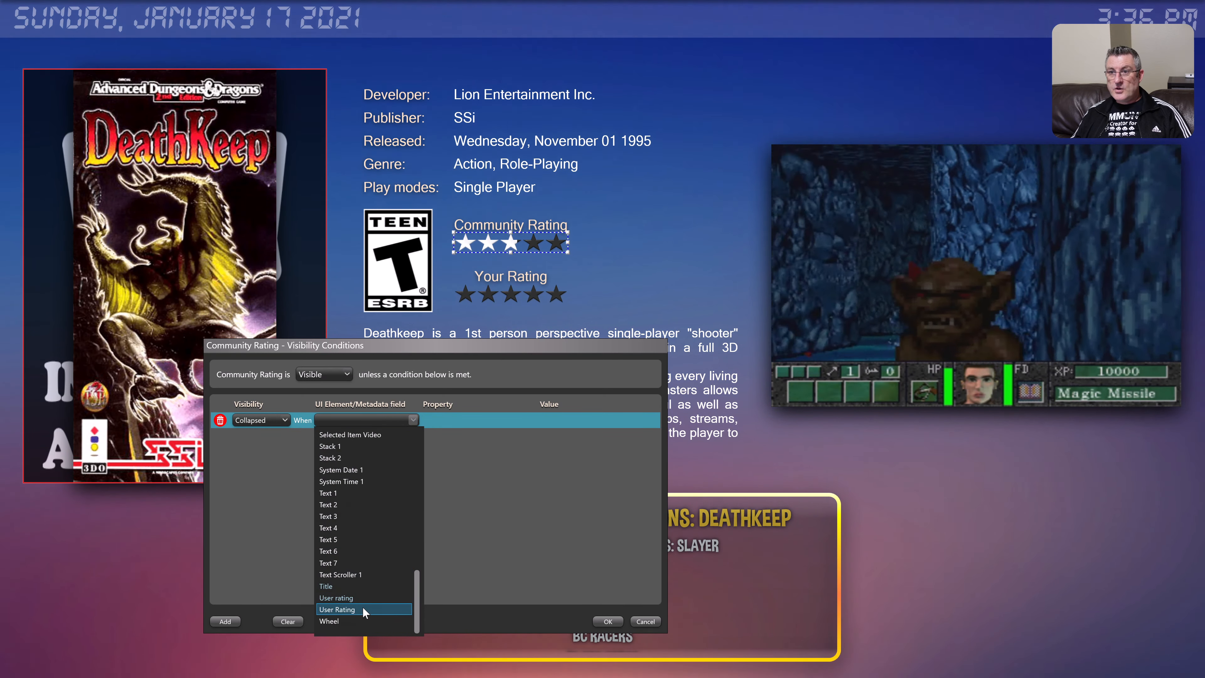
pyautogui.click(365, 609)
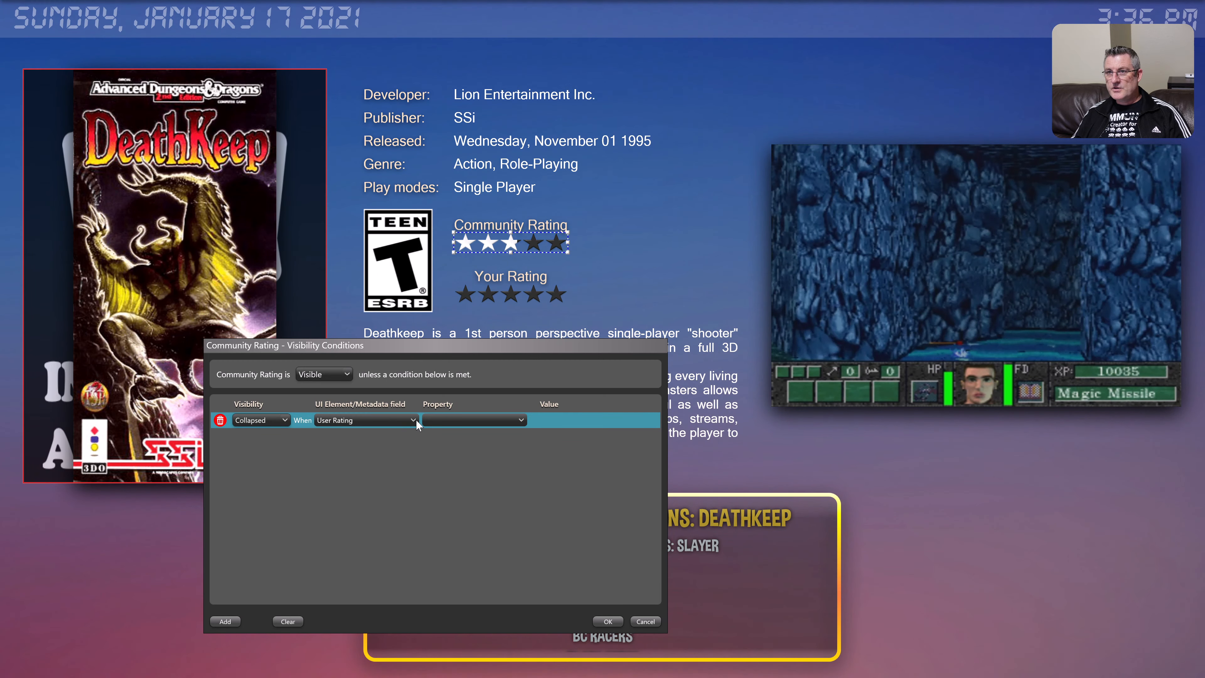
pyautogui.click(438, 421)
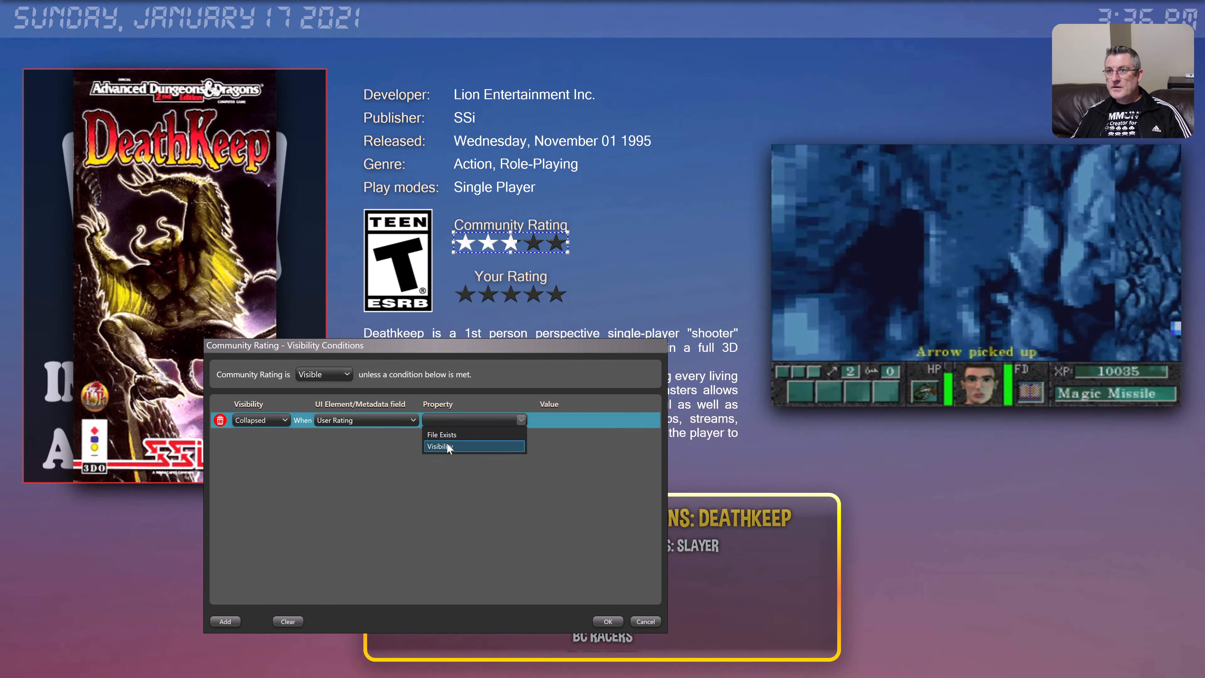
pyautogui.click(445, 446)
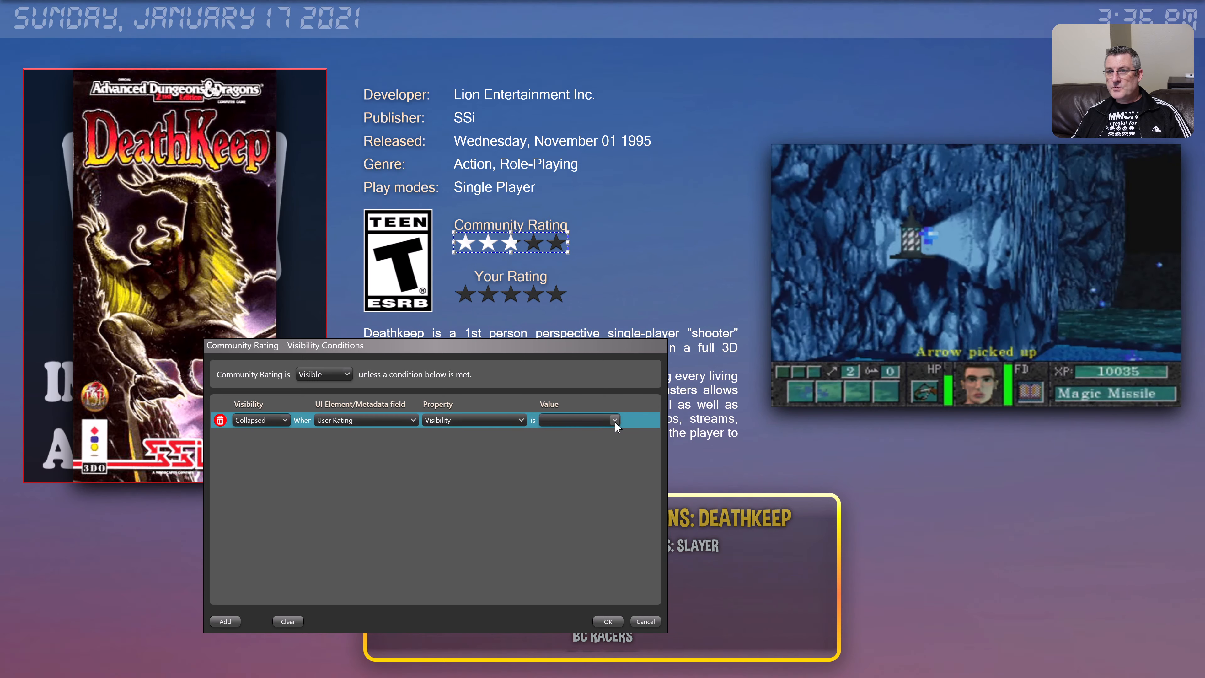
pyautogui.click(617, 423)
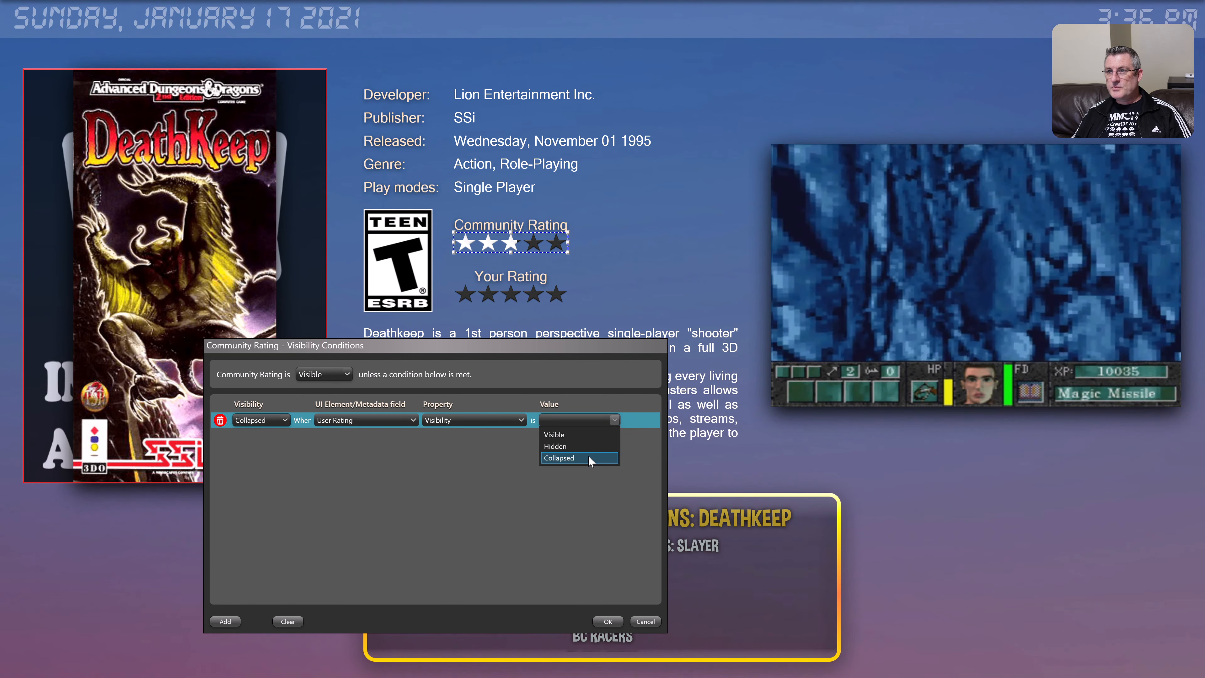
pyautogui.click(584, 435)
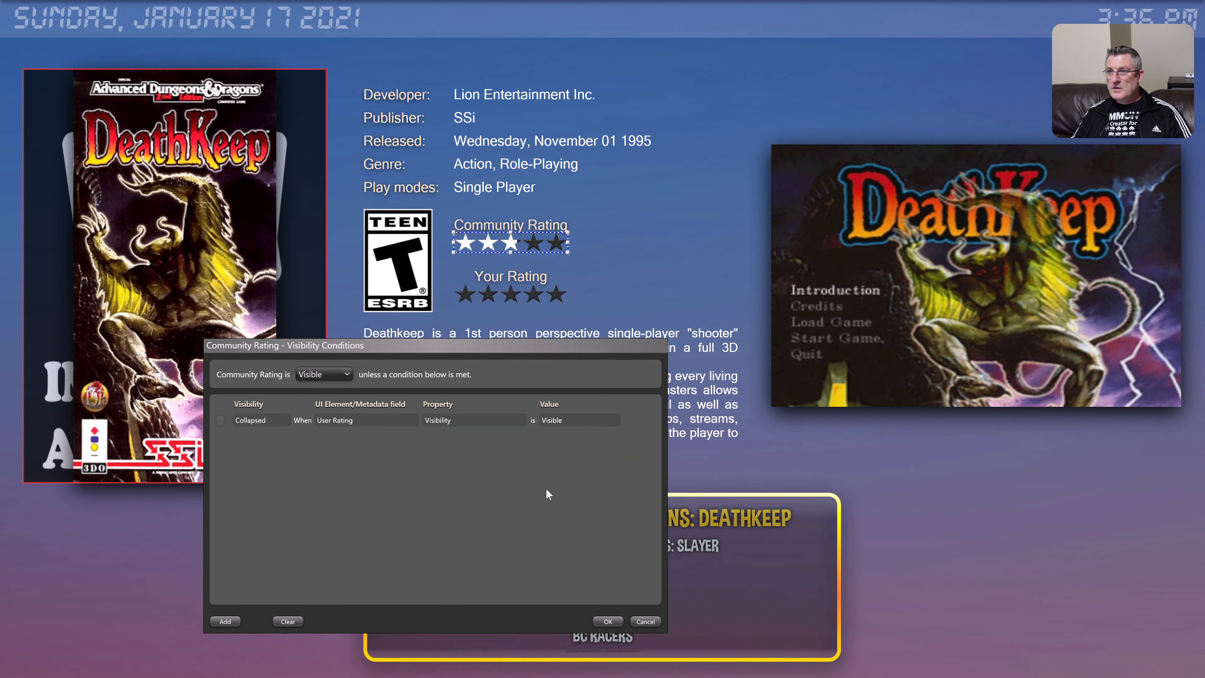
pyautogui.click(607, 622)
# - Copy the Community Rating image's visibility condition onto the Community Rating label, Text 6, and save the view
pyautogui.rightClick(560, 244)
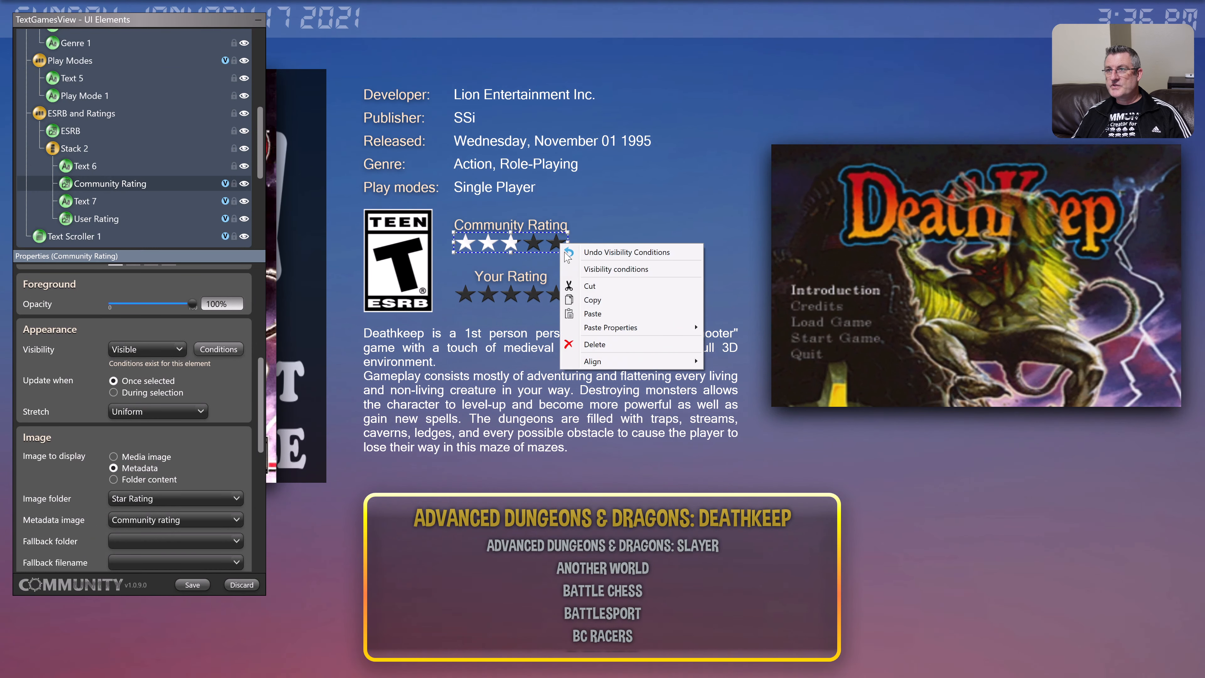
pyautogui.click(589, 300)
pyautogui.click(517, 230)
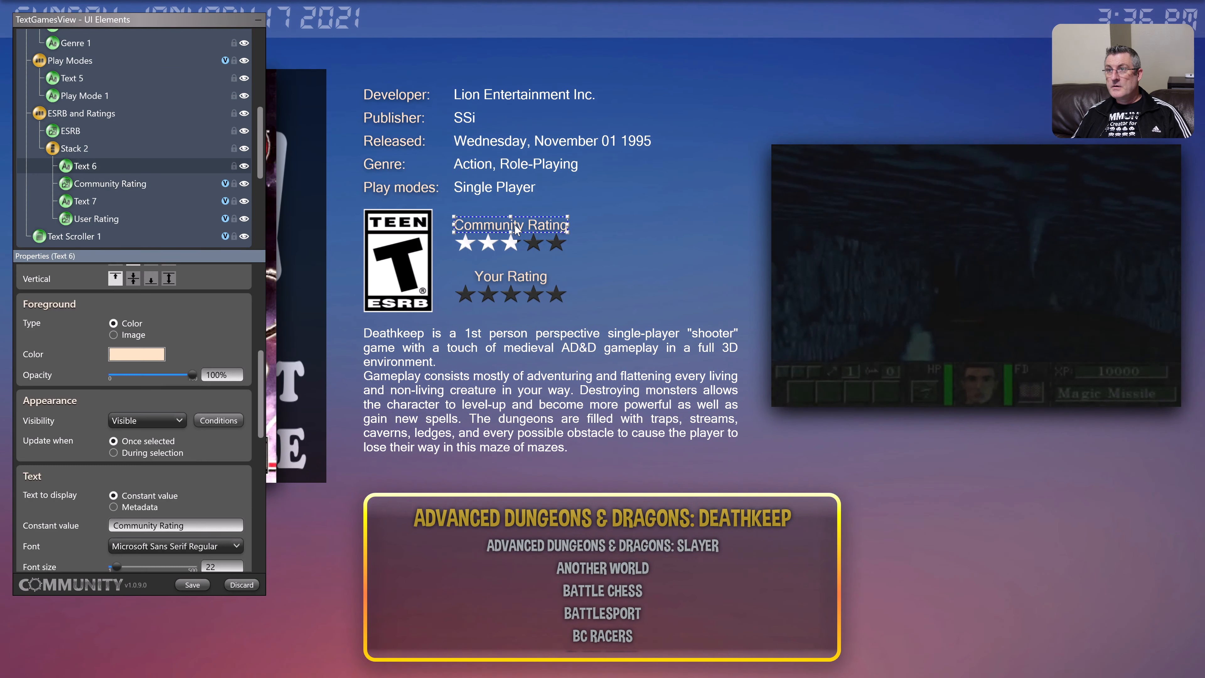
pyautogui.rightClick(514, 224)
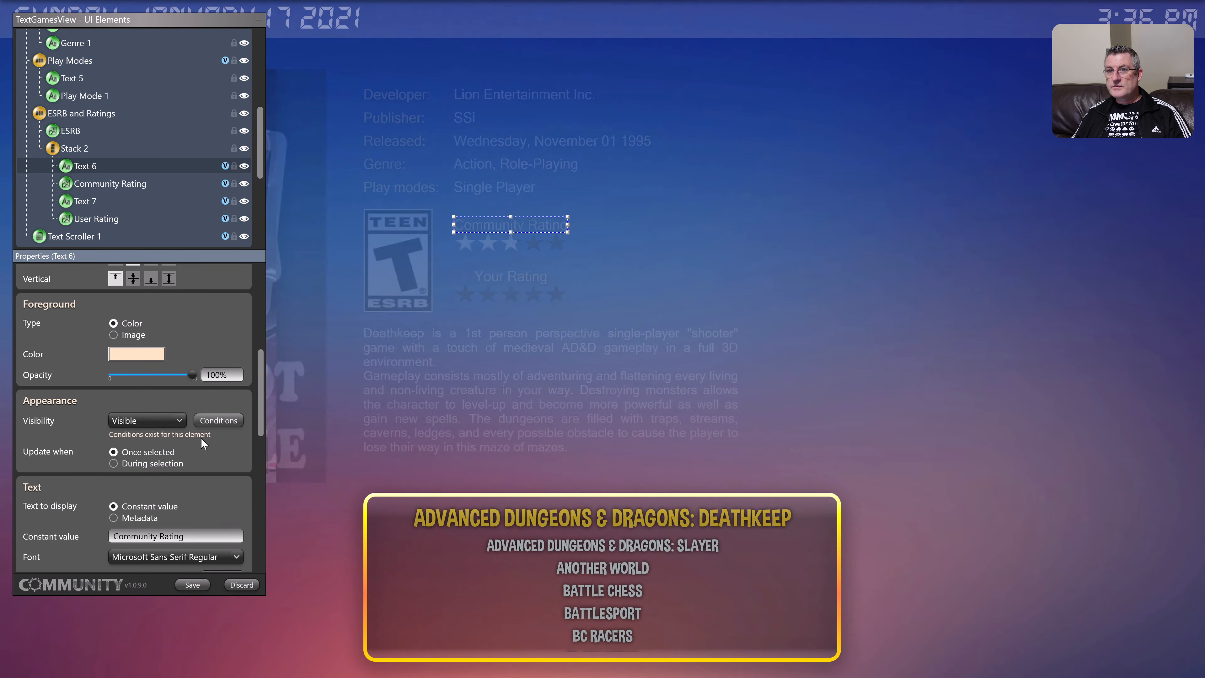
pyautogui.click(198, 584)
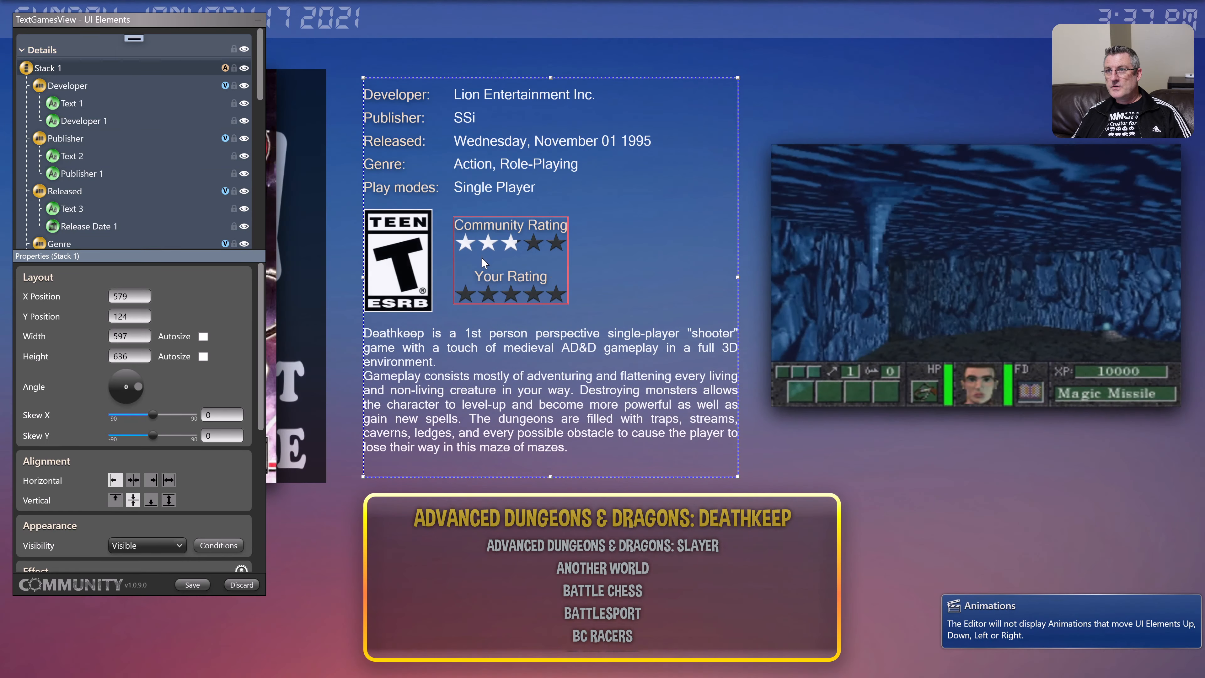
# - Set the vertical alignment of Stack 2, which holds the rating elements, to Top and save the view
pyautogui.click(481, 257)
pyautogui.scroll(-1, 118, 225)
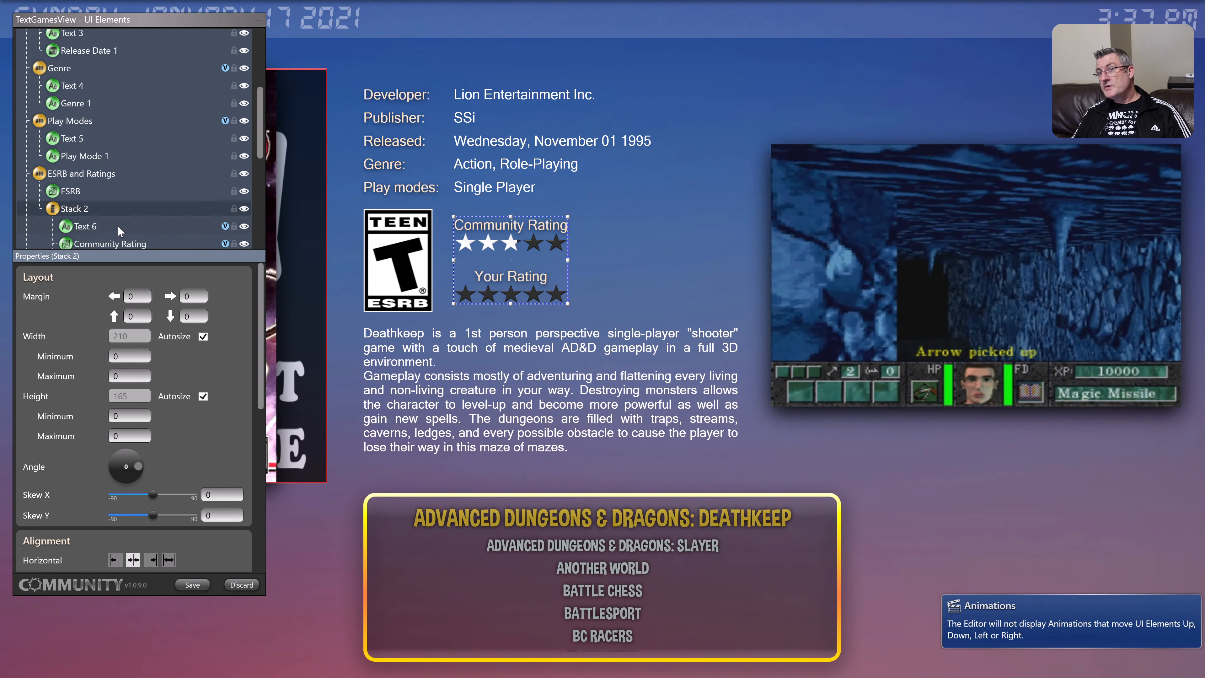
pyautogui.scroll(-2, 216, 484)
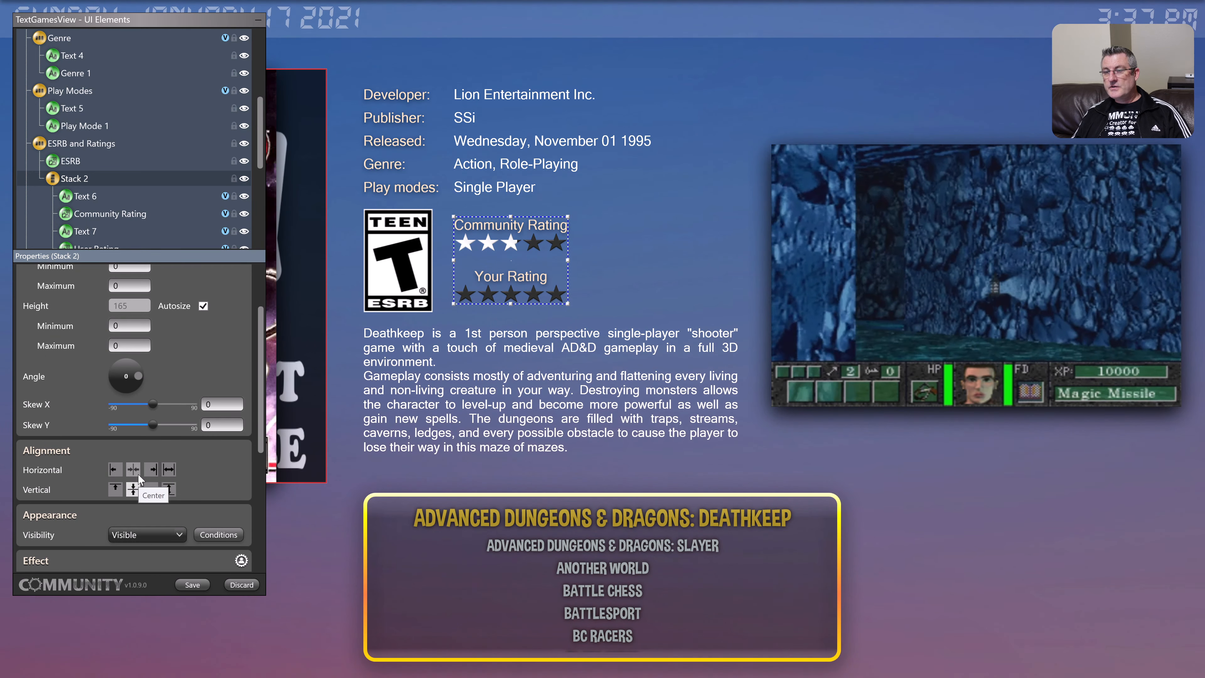
pyautogui.click(137, 473)
pyautogui.click(138, 489)
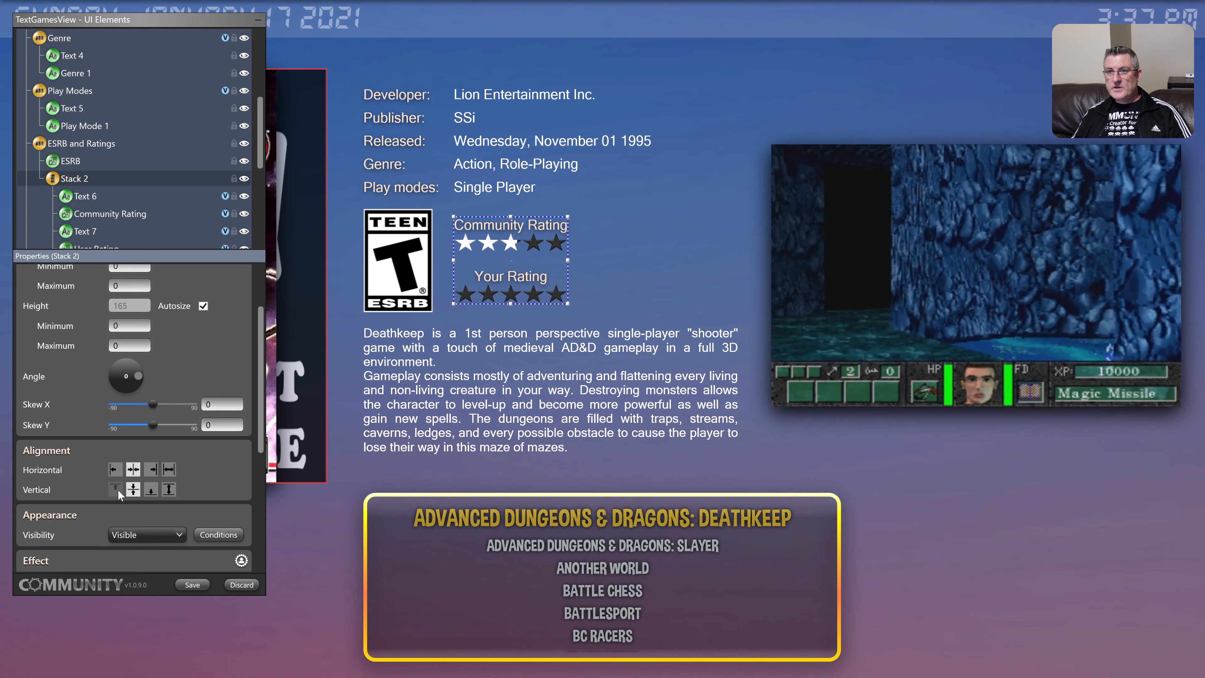
pyautogui.click(116, 488)
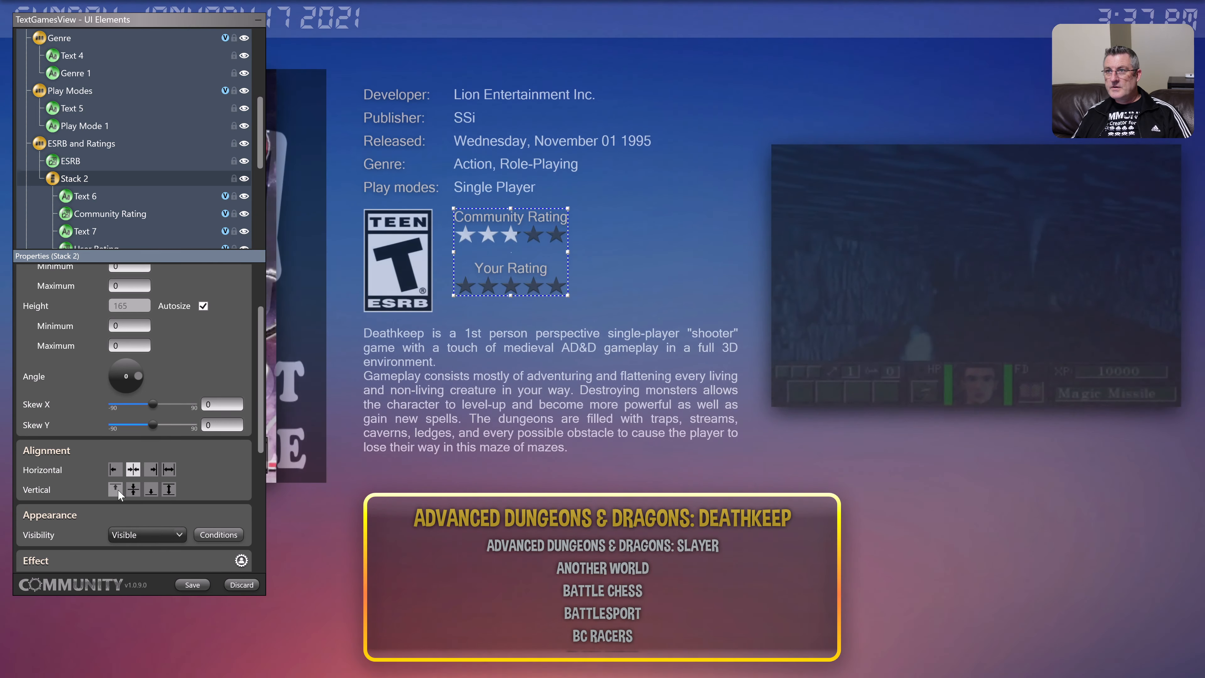
pyautogui.click(189, 586)
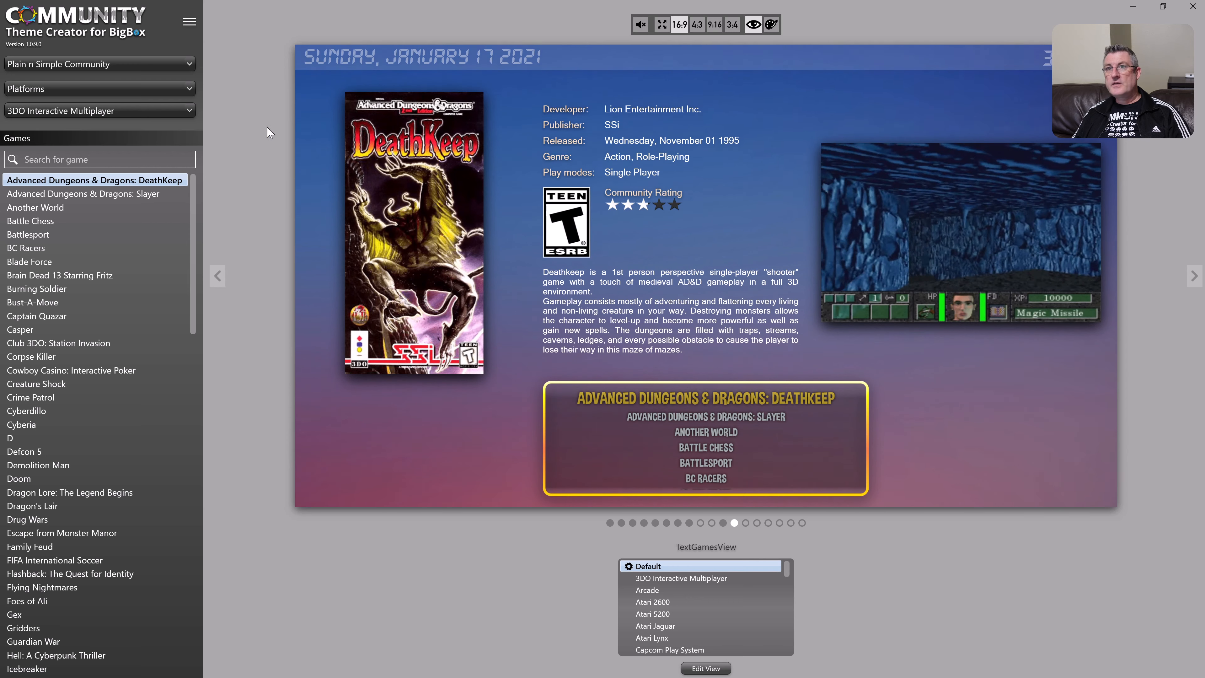
# - Preview the rating display with the Sony Playstation 2 games Tekken 5 and SSX Tricky
pyautogui.click(182, 109)
pyautogui.scroll(-10, 156, 253)
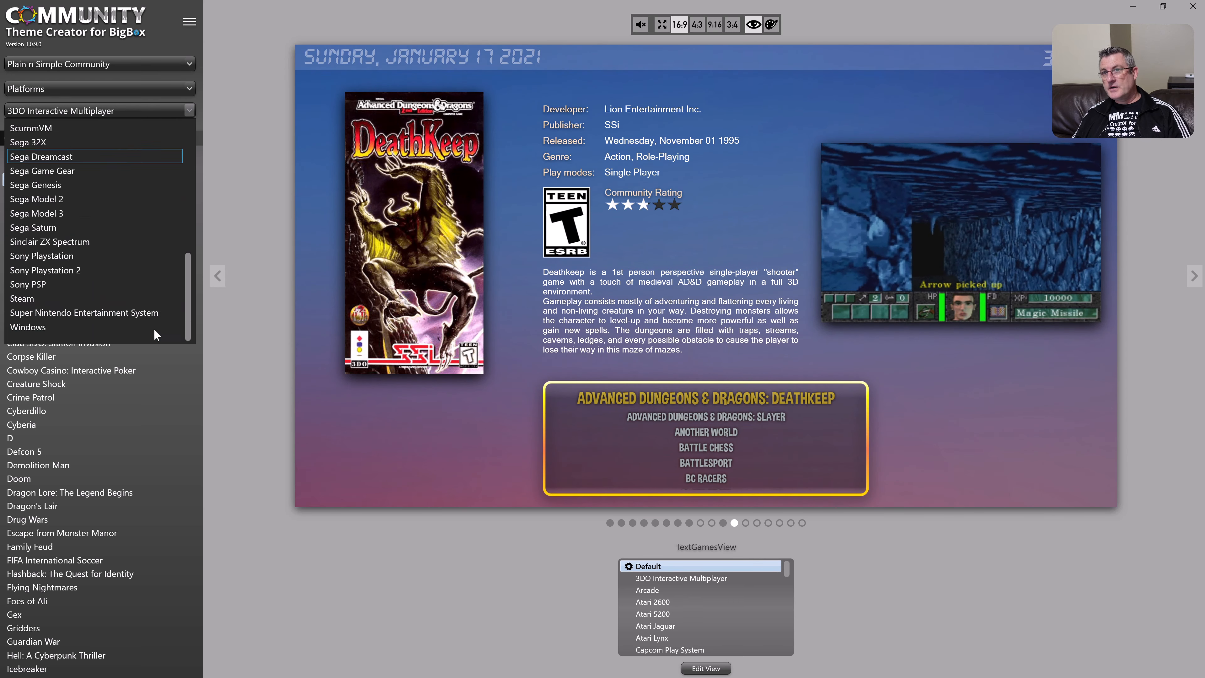
pyautogui.click(92, 268)
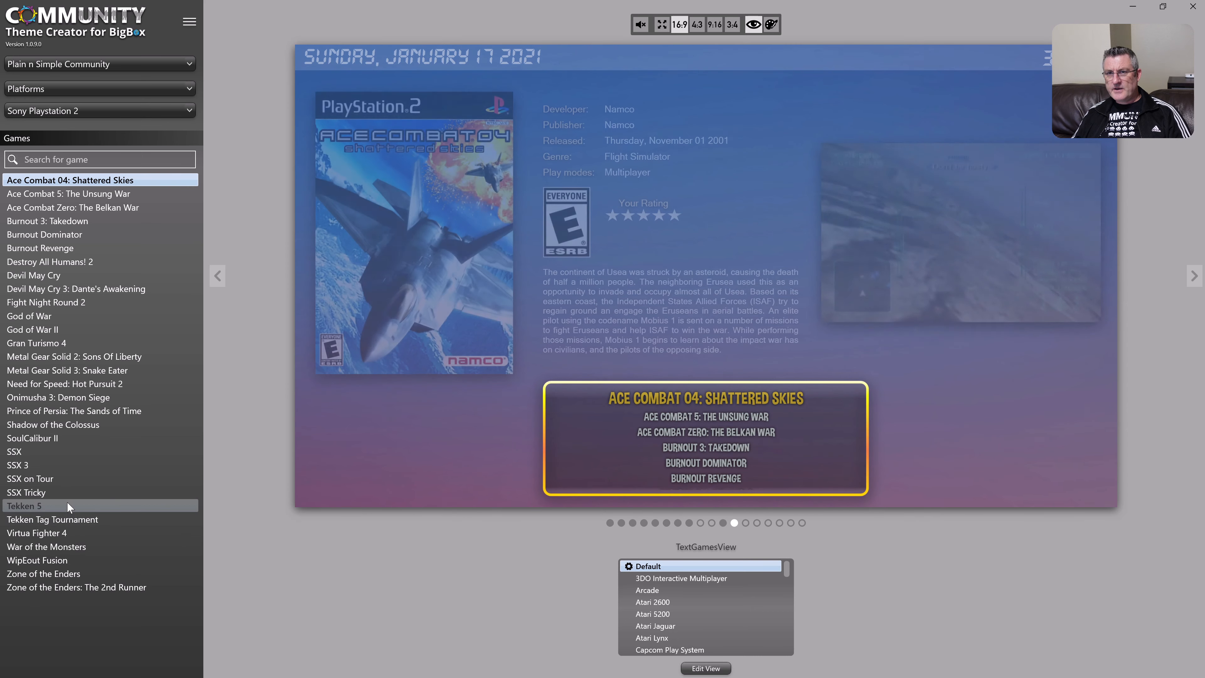
pyautogui.click(67, 501)
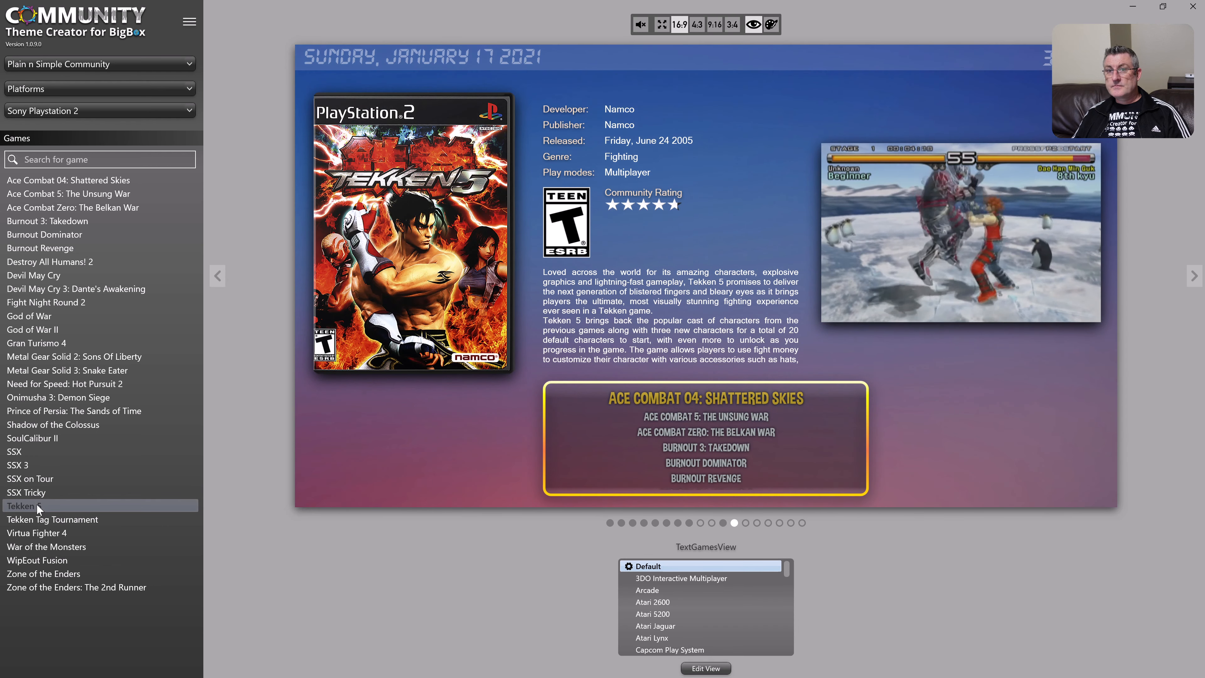
pyautogui.click(37, 492)
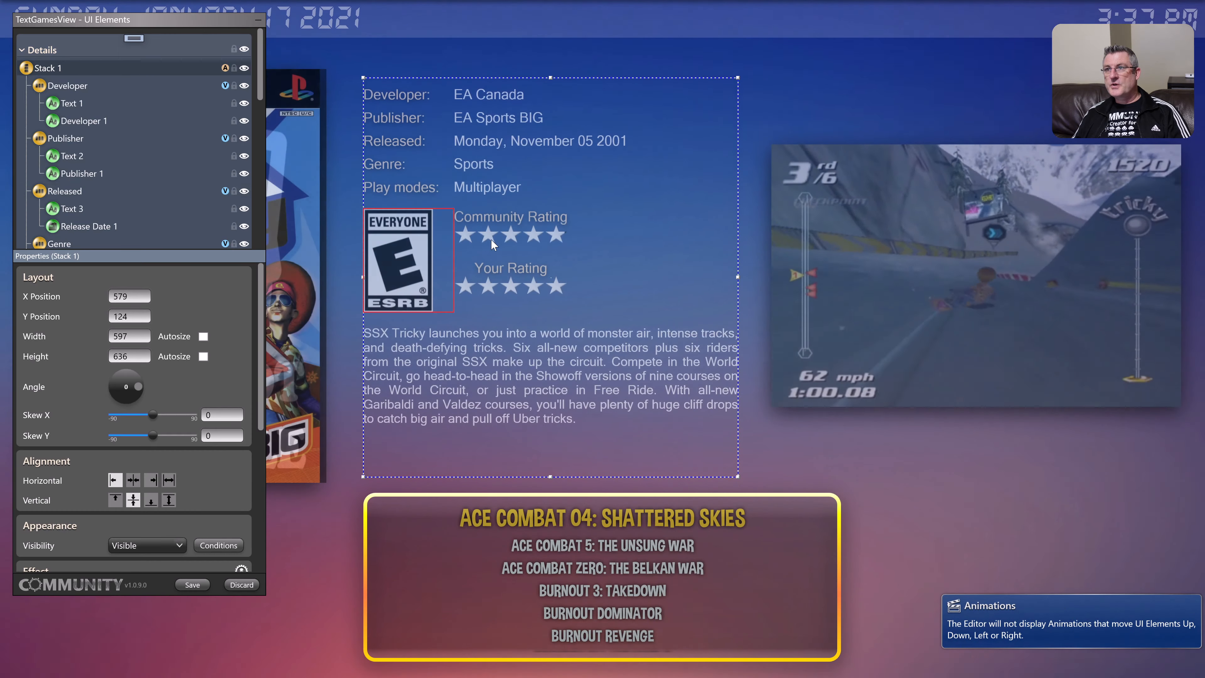
# - Set the top margin of the Your Rating label, Text 7, to 0, save the view and preview Tekken 5 and SSX Tricky
pyautogui.click(509, 265)
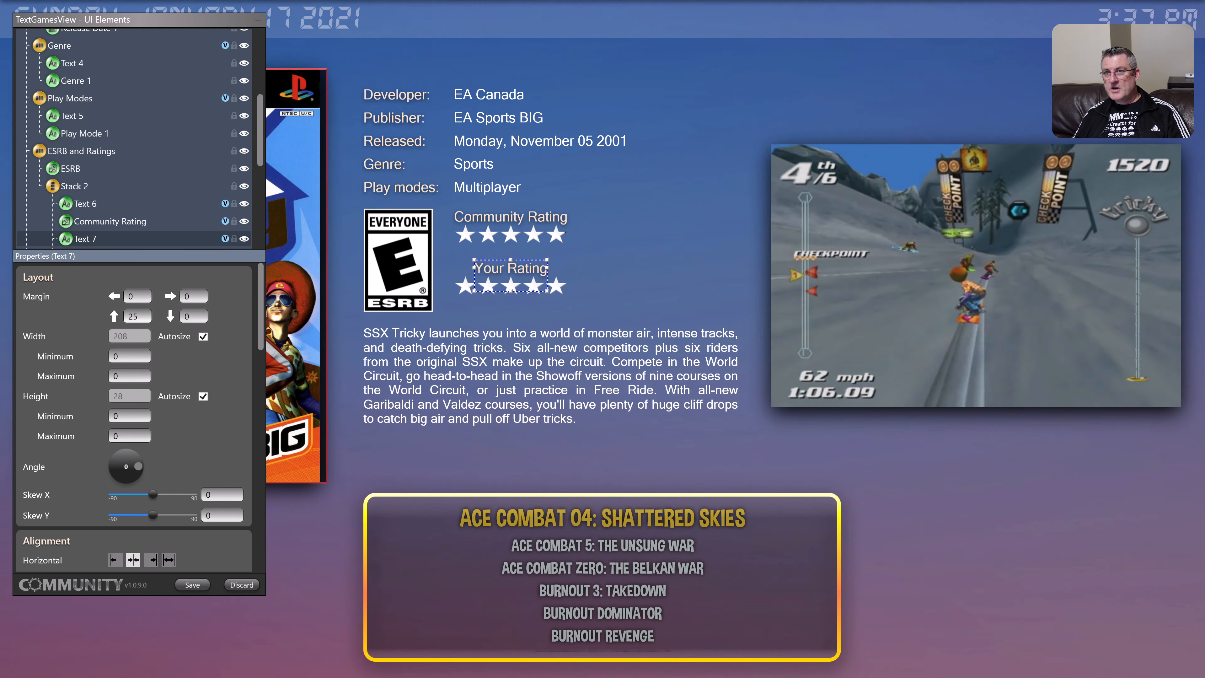
pyautogui.moveTo(140, 316); pyautogui.dragTo(107, 322)
pyautogui.write('0')
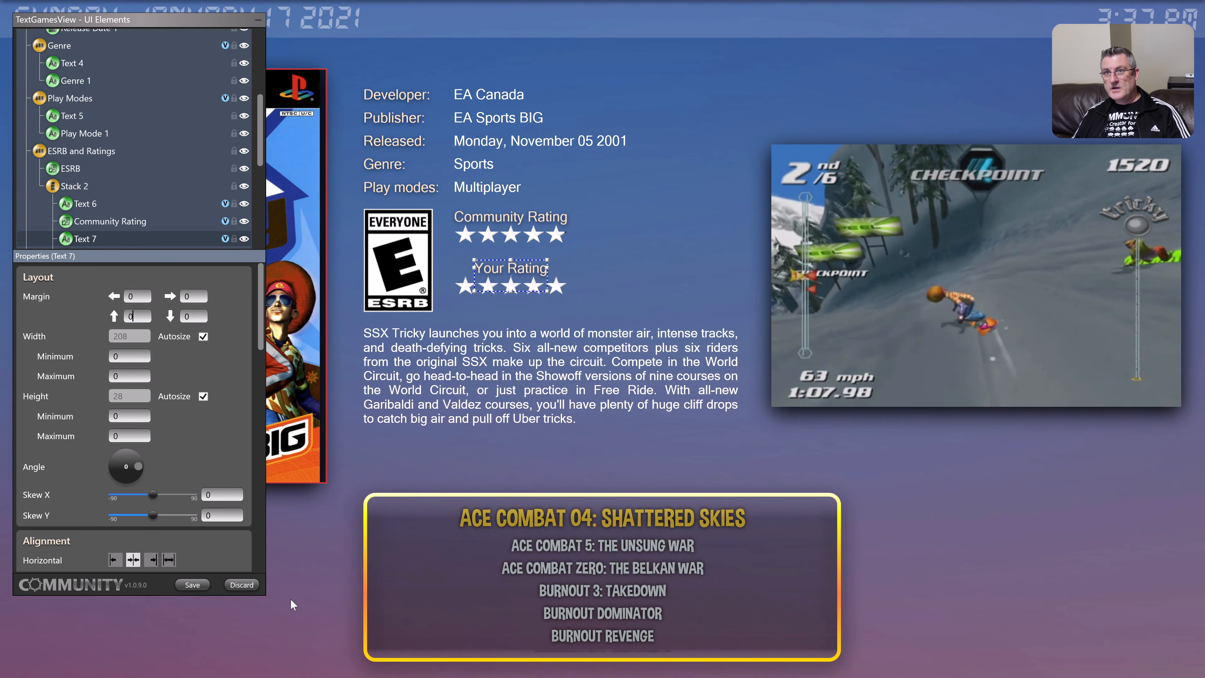
pyautogui.click(195, 584)
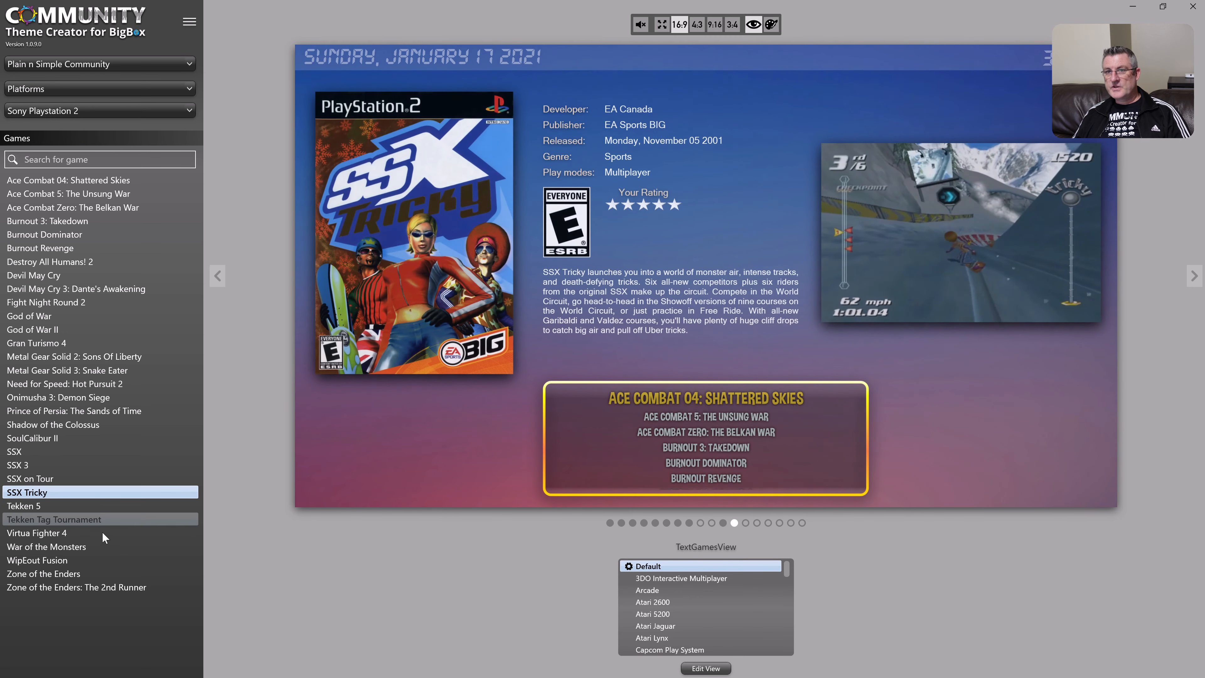
pyautogui.click(58, 504)
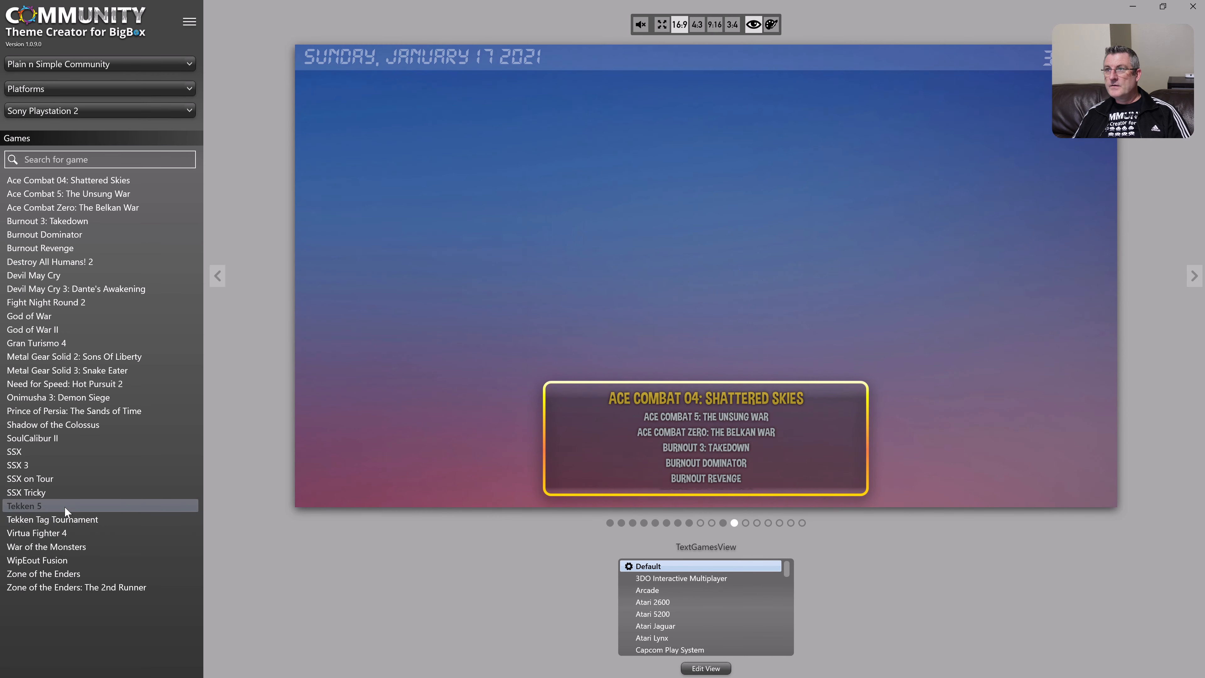
pyautogui.click(51, 490)
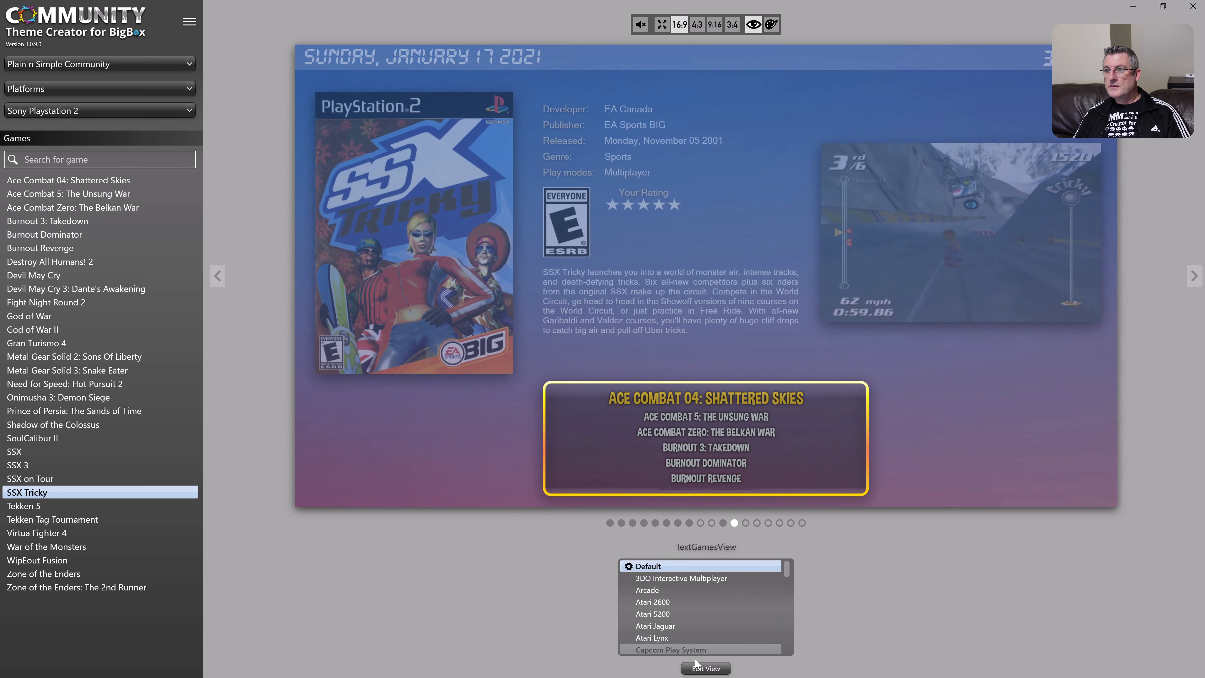
# - Reopen the view for editing and set the top margin of the Your Rating label, Text 7, back to 25
pyautogui.click(696, 665)
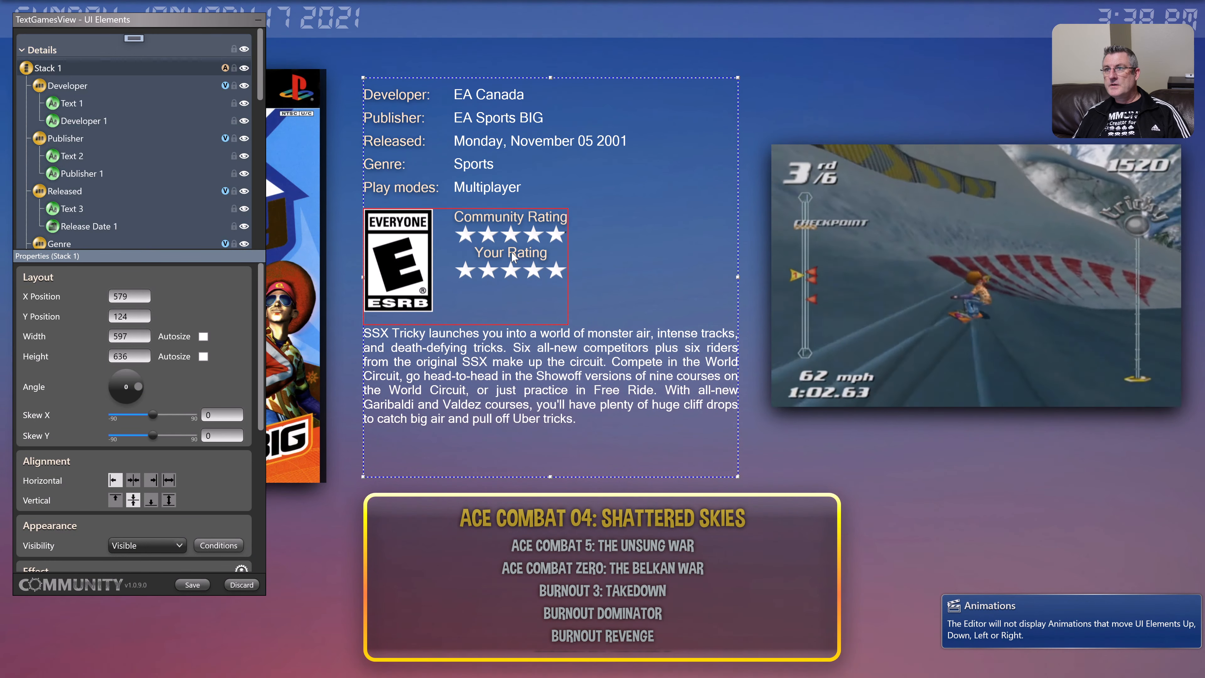
pyautogui.click(568, 260)
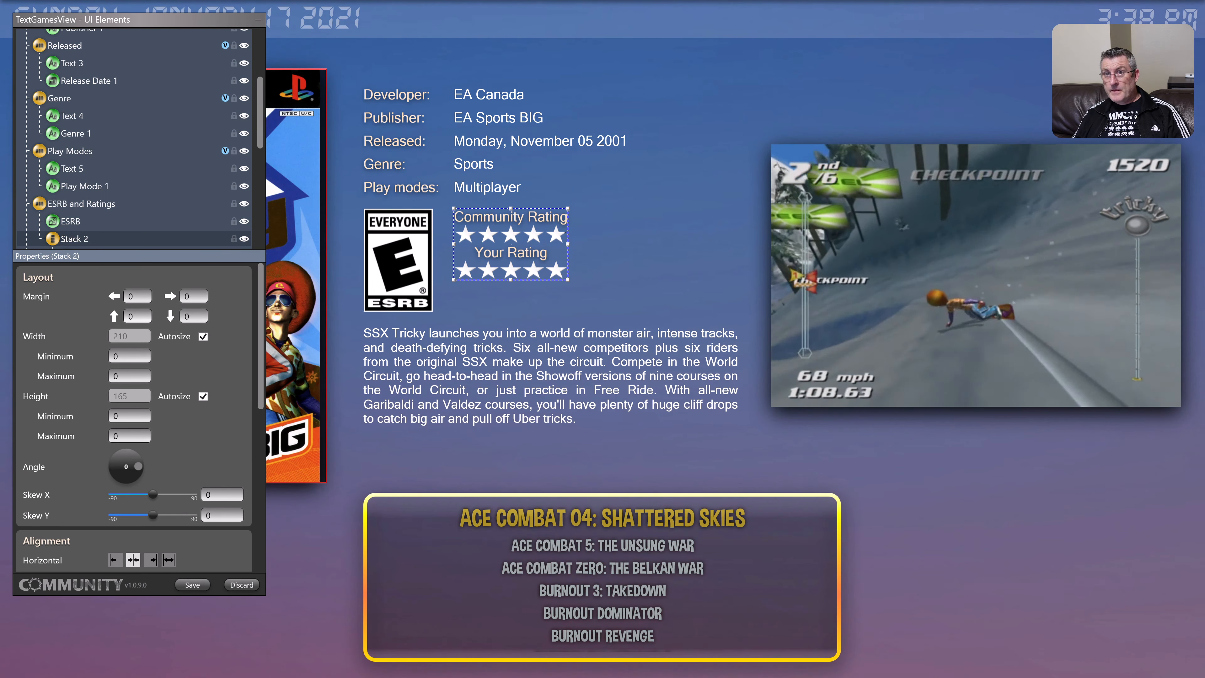
pyautogui.click(539, 256)
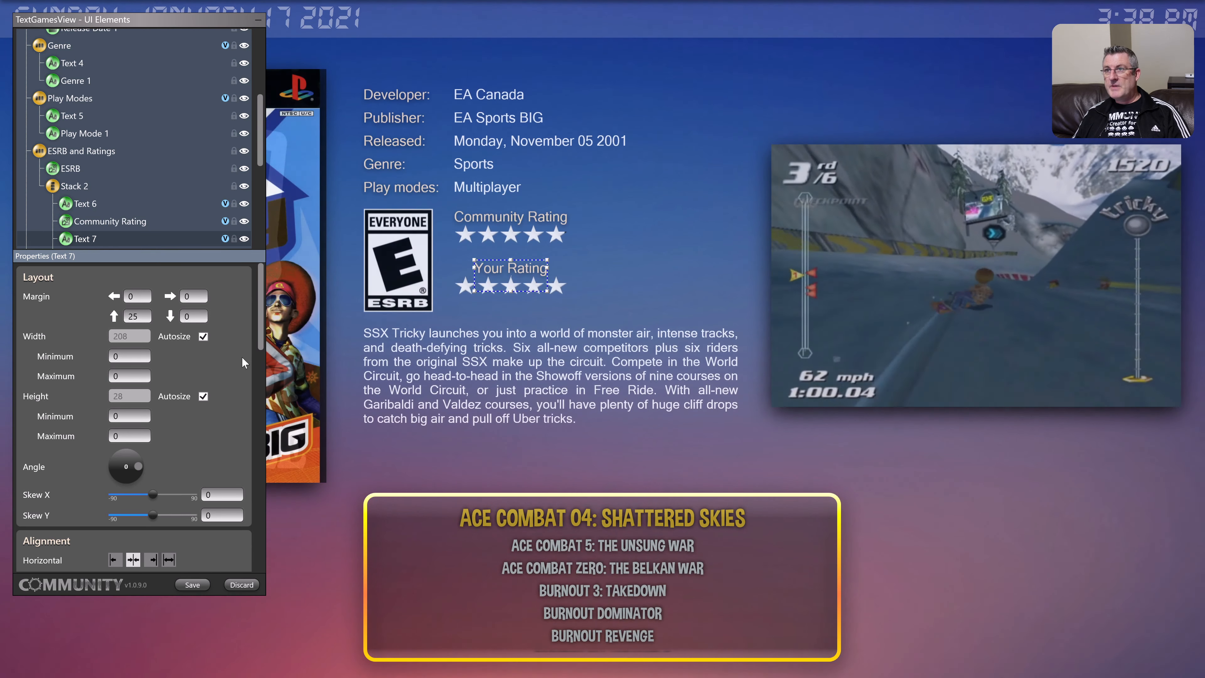
# - Set the vertical alignment of Stack 2 with the rating elements to Center
pyautogui.scroll(-3, 240, 400)
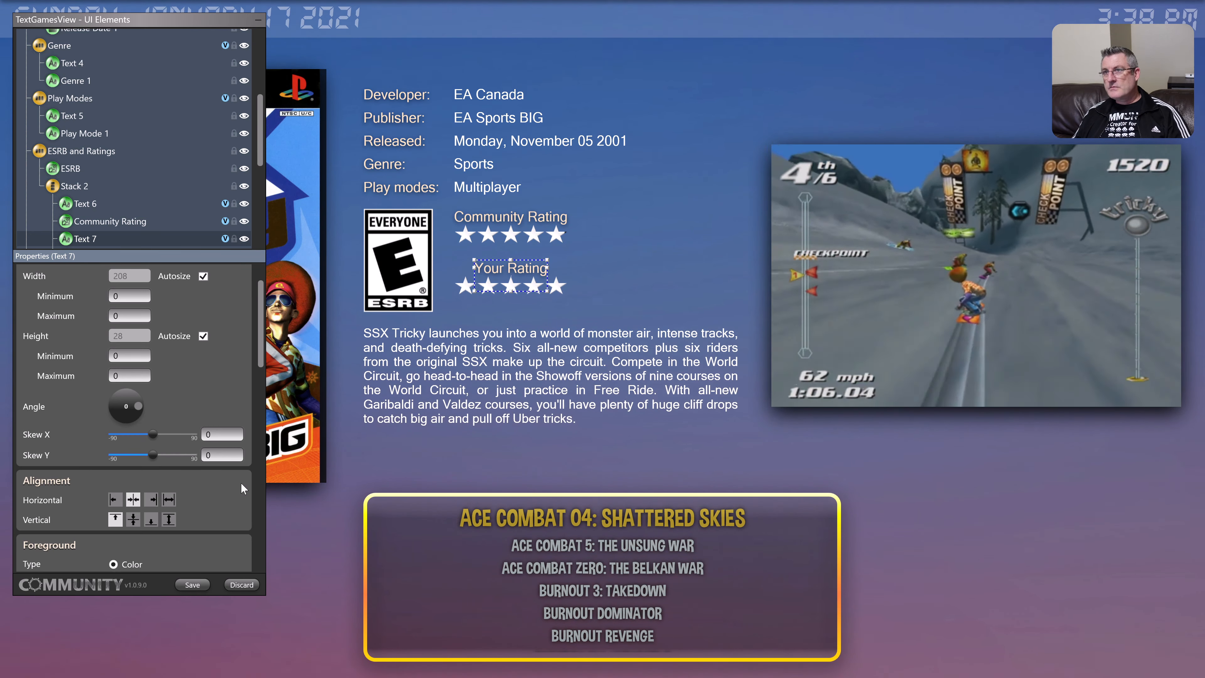
pyautogui.scroll(-9, 241, 485)
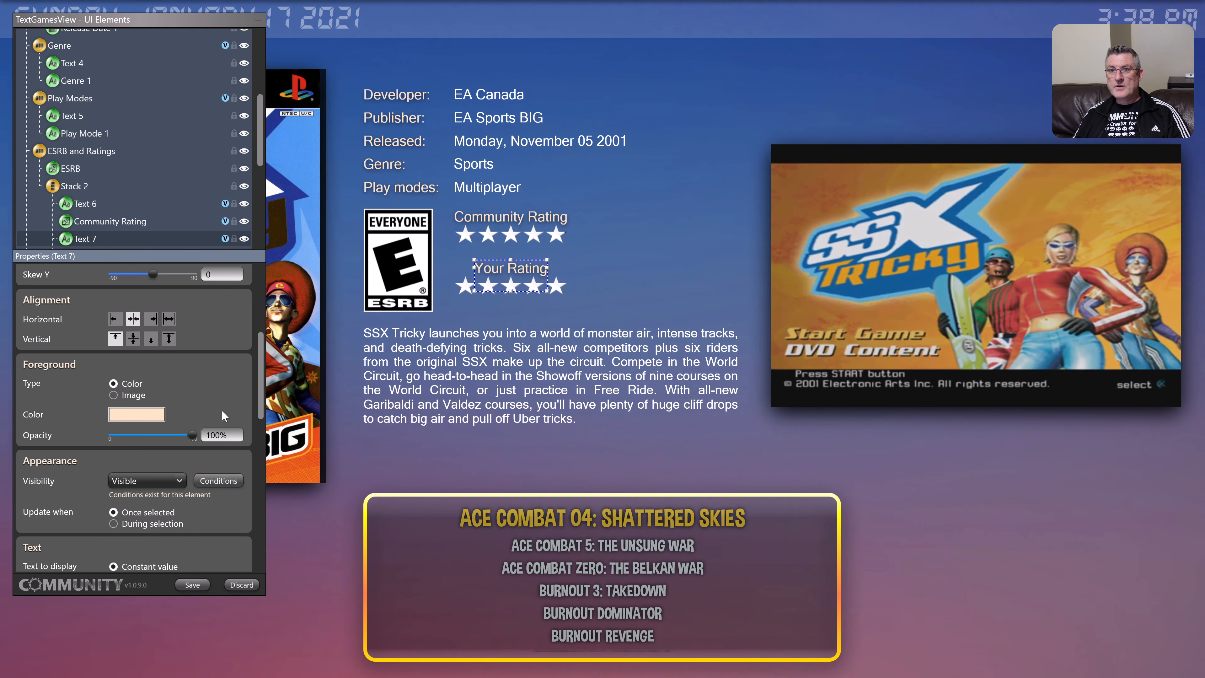
pyautogui.click(135, 337)
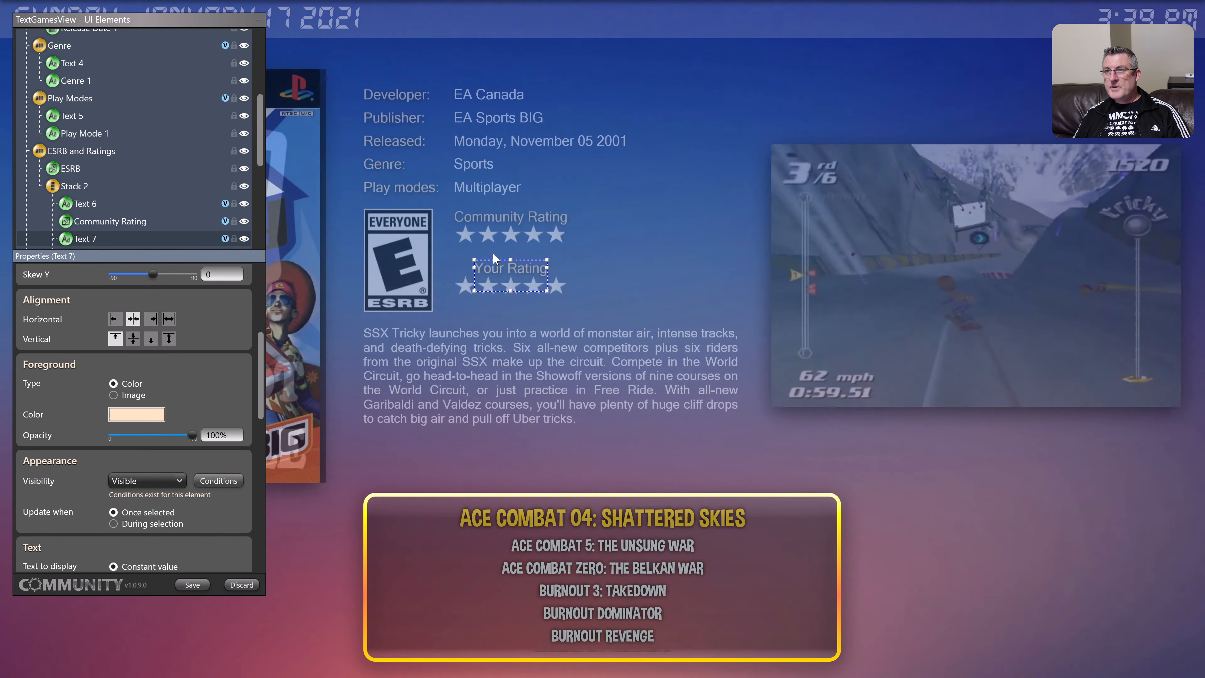
pyautogui.click(494, 256)
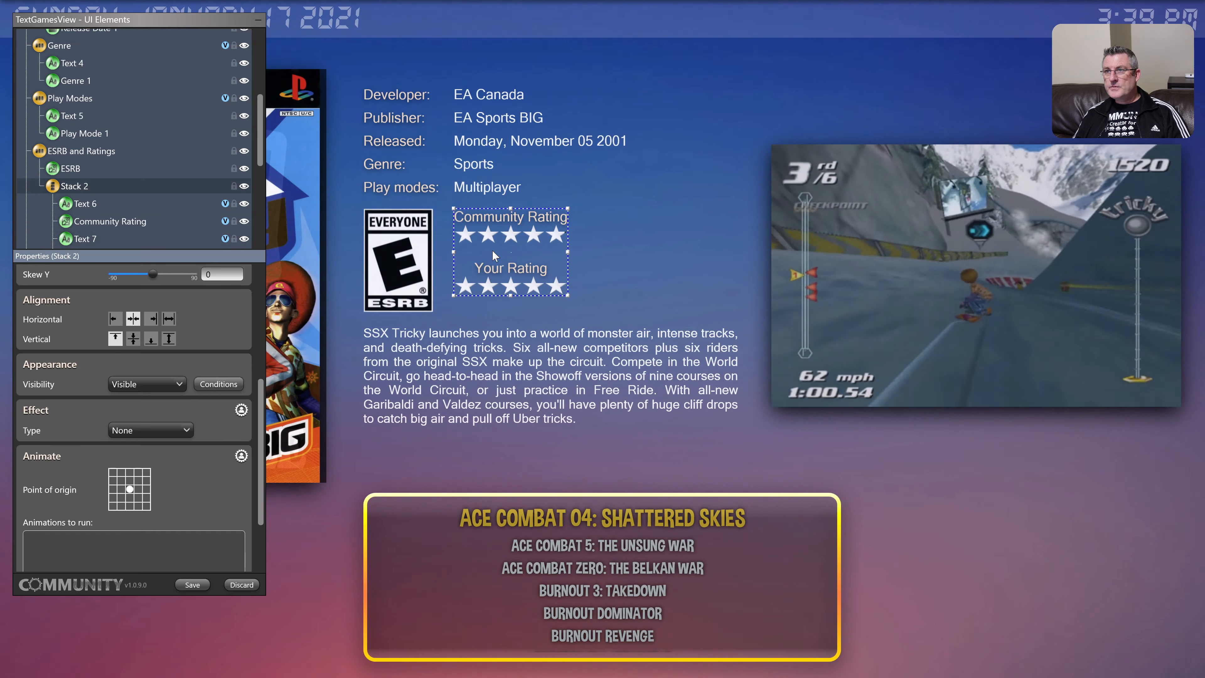
pyautogui.click(136, 336)
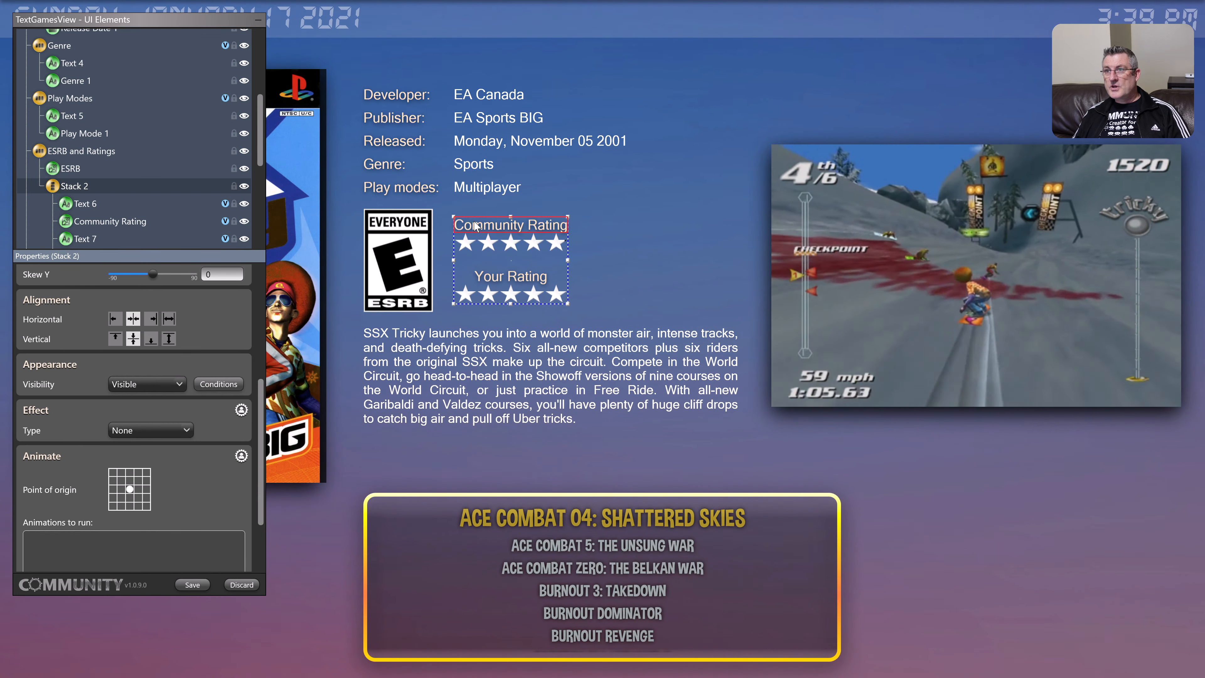
# - Remove the visibility condition from the Community Rating label, Text 6, and accept the change
pyautogui.click(478, 229)
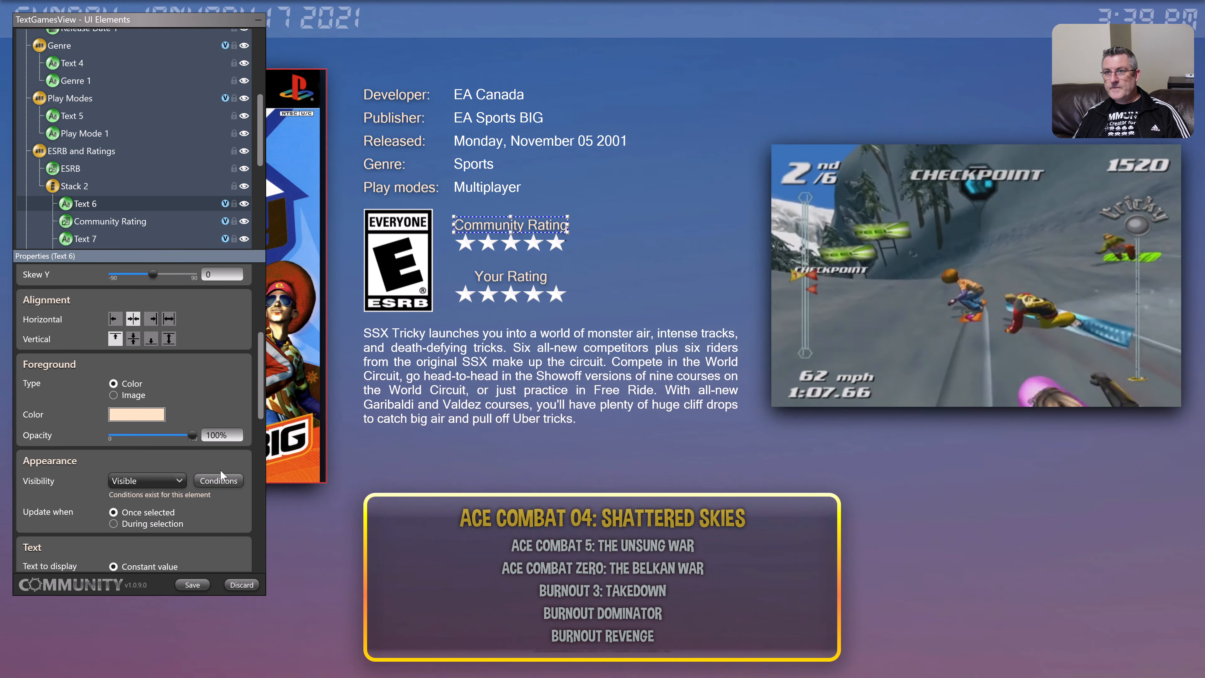
pyautogui.click(223, 478)
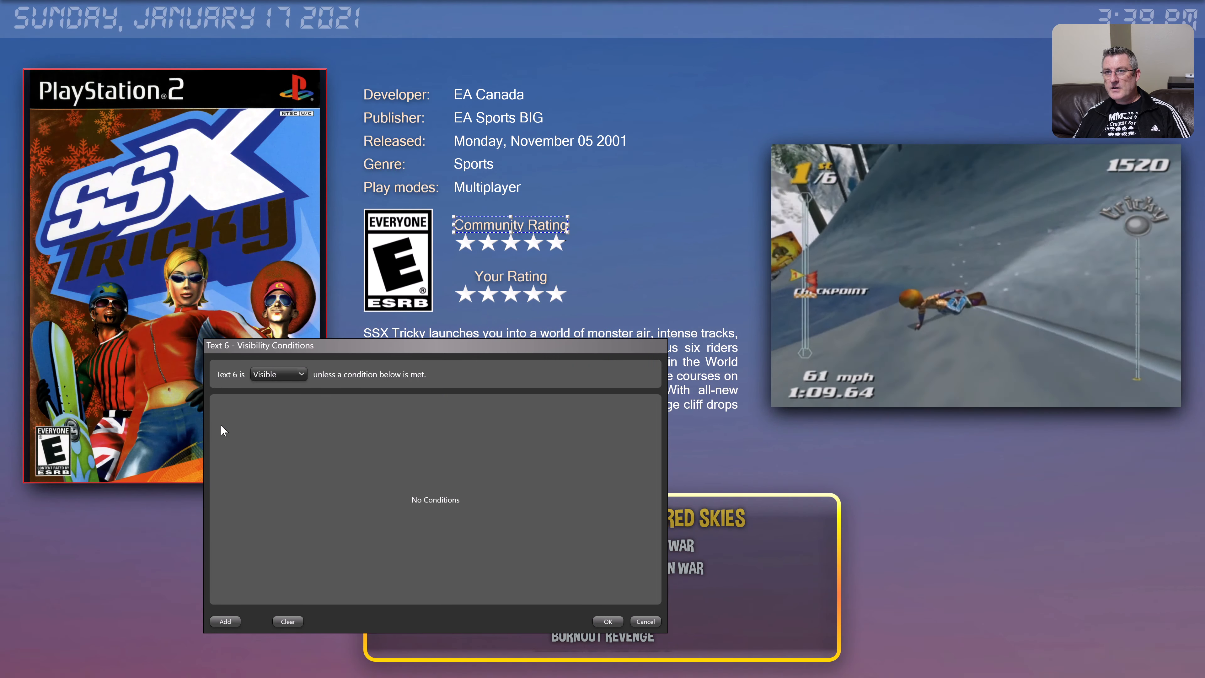
pyautogui.click(220, 420)
pyautogui.click(609, 621)
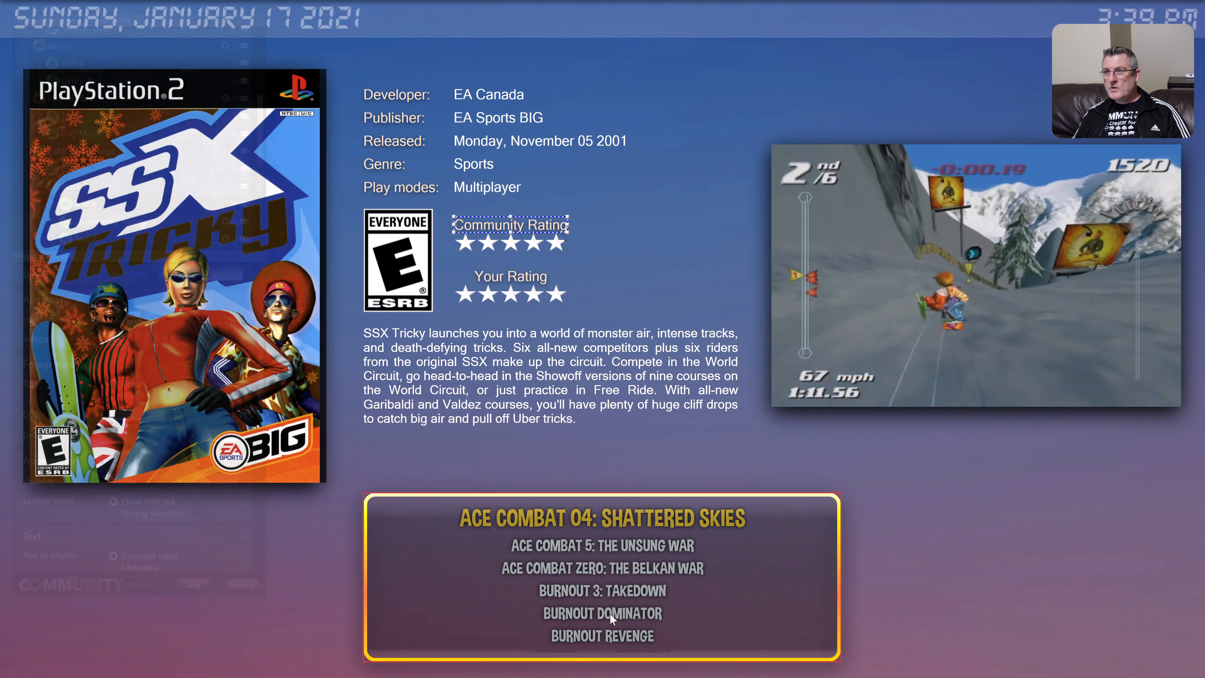
# - Delete the Collapsed condition tied to User Rating from the Community Rating star image and accept it
pyautogui.click(473, 249)
pyautogui.click(211, 413)
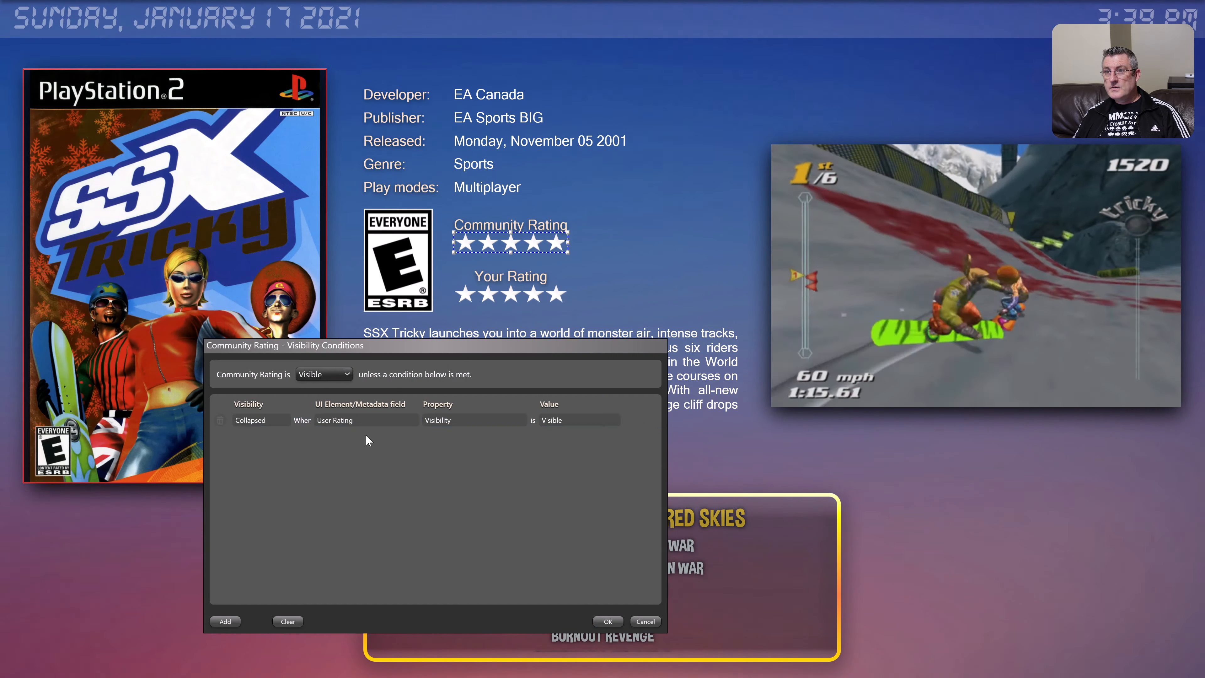
pyautogui.click(221, 421)
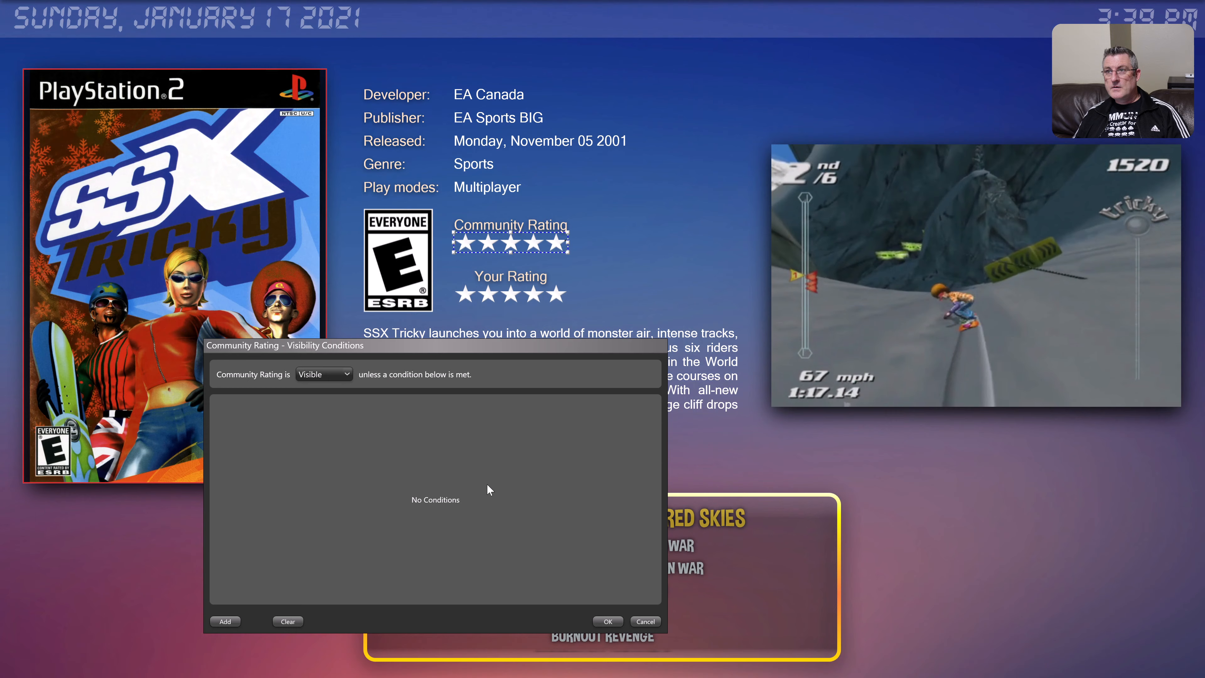
pyautogui.click(608, 621)
# - Remove all three Collapsed conditions from the Your Rating label, Text 7, and accept the change
pyautogui.click(522, 285)
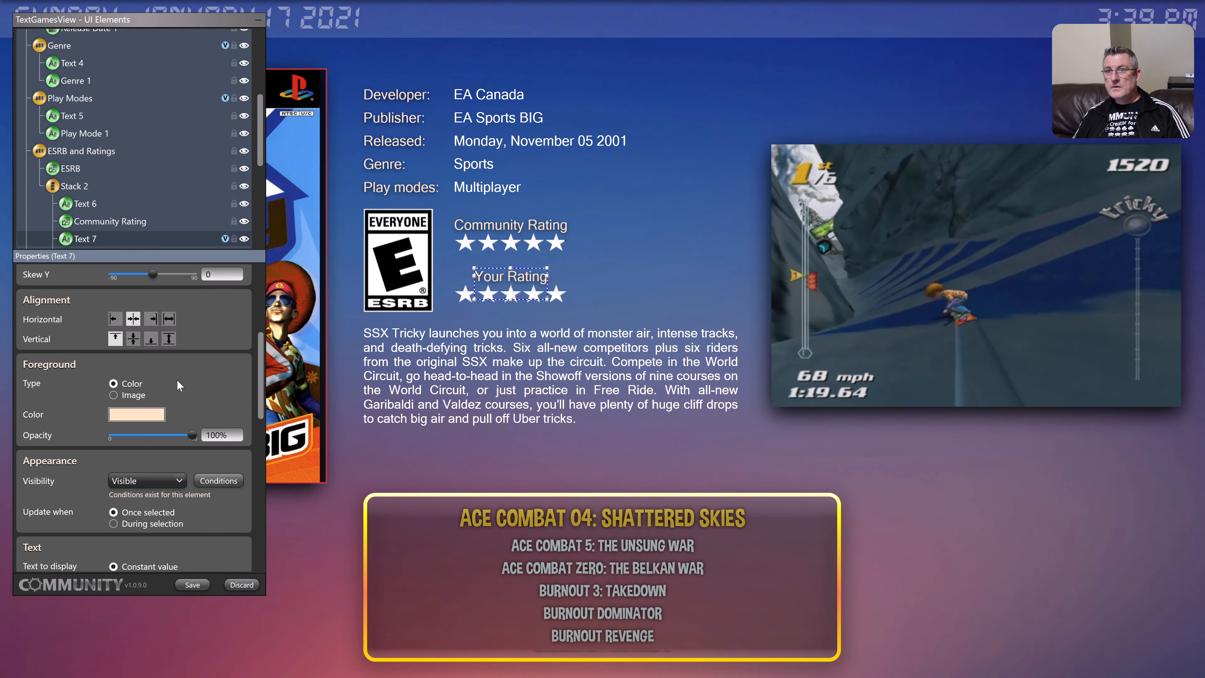
pyautogui.click(212, 475)
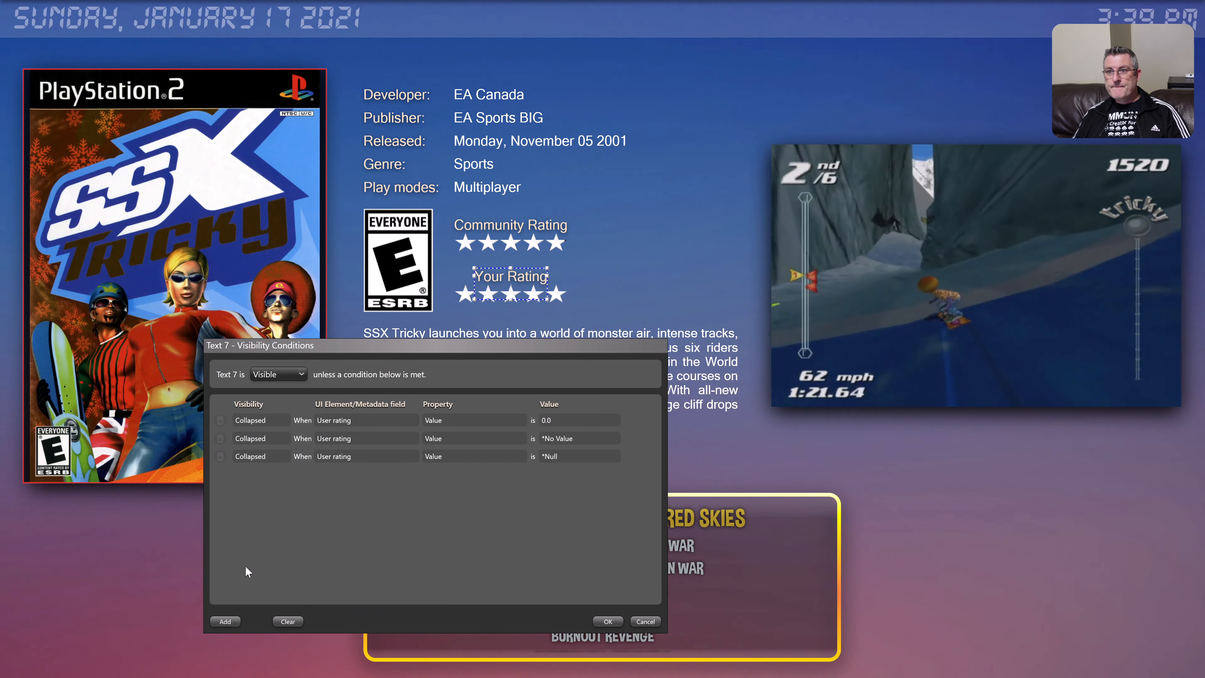
pyautogui.click(219, 420)
pyautogui.click(220, 420)
pyautogui.click(220, 420)
pyautogui.click(602, 621)
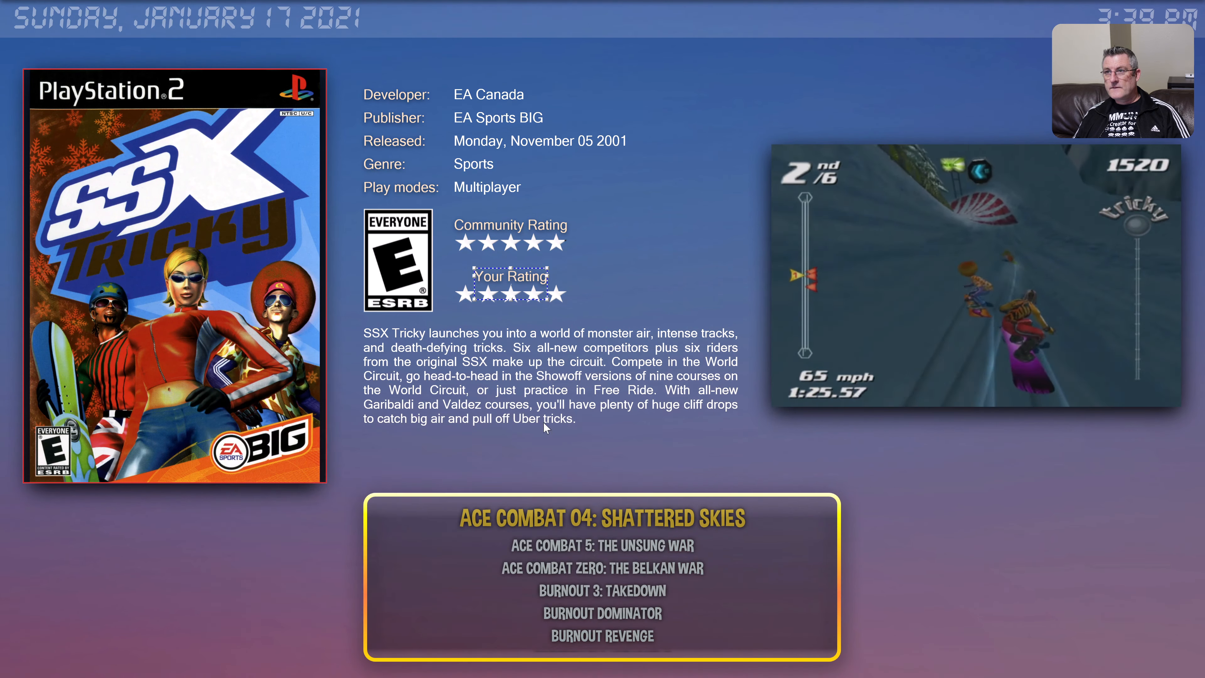
# - Remove all three Collapsed conditions from the User Rating star image, accept the change and save the view
pyautogui.click(500, 305)
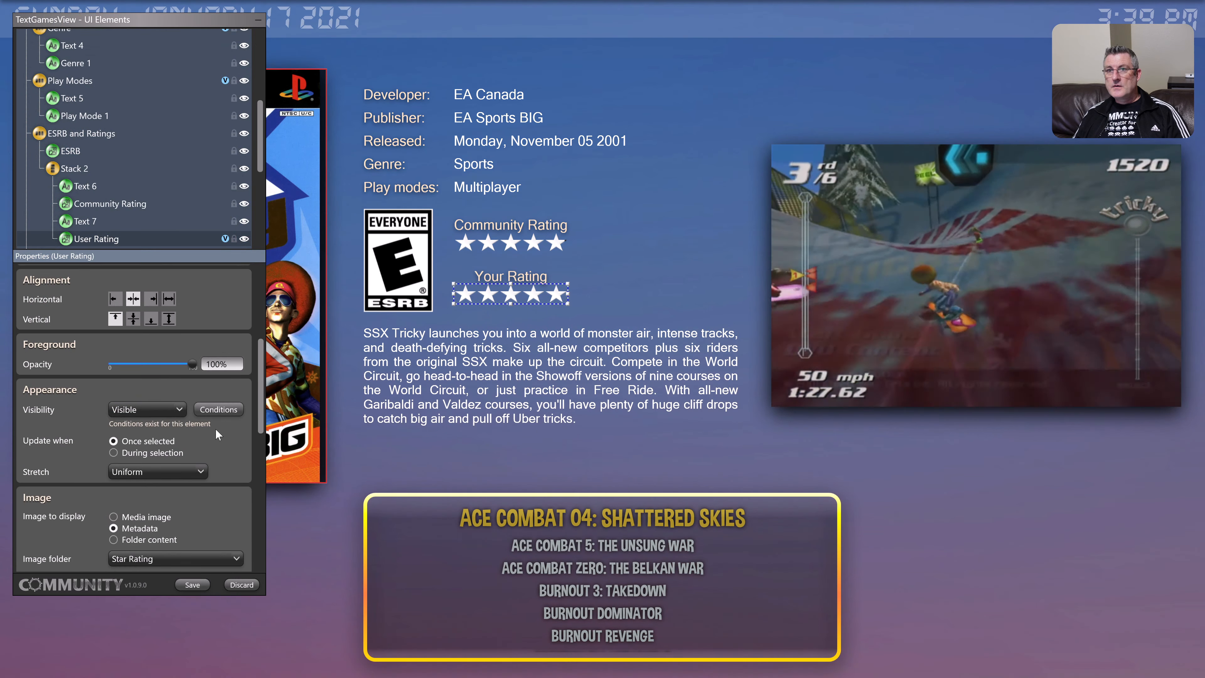
pyautogui.click(209, 407)
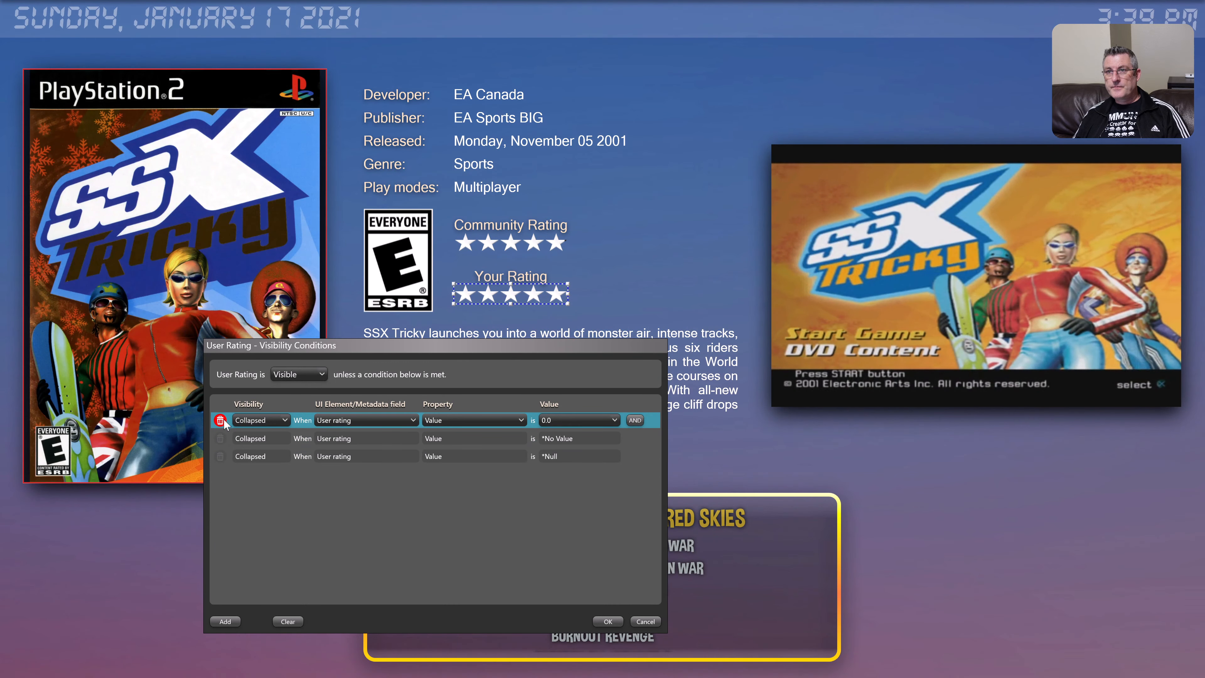
pyautogui.click(220, 420)
pyautogui.click(220, 420)
pyautogui.click(220, 420)
pyautogui.click(606, 621)
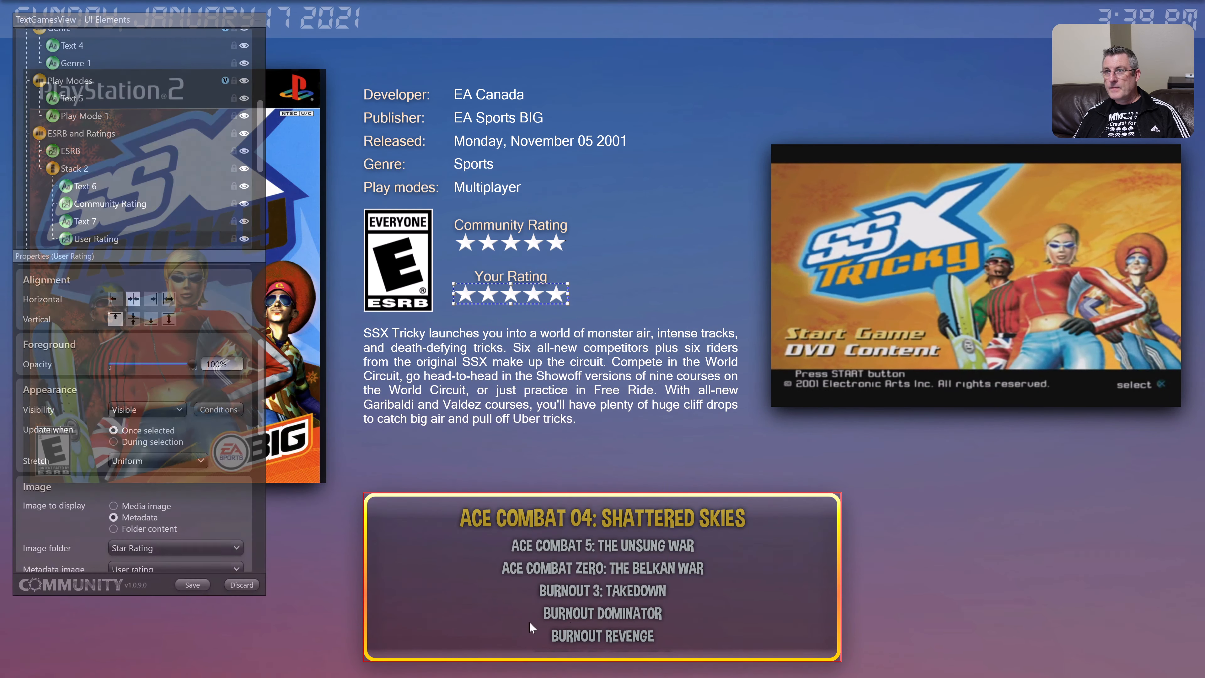
pyautogui.click(203, 585)
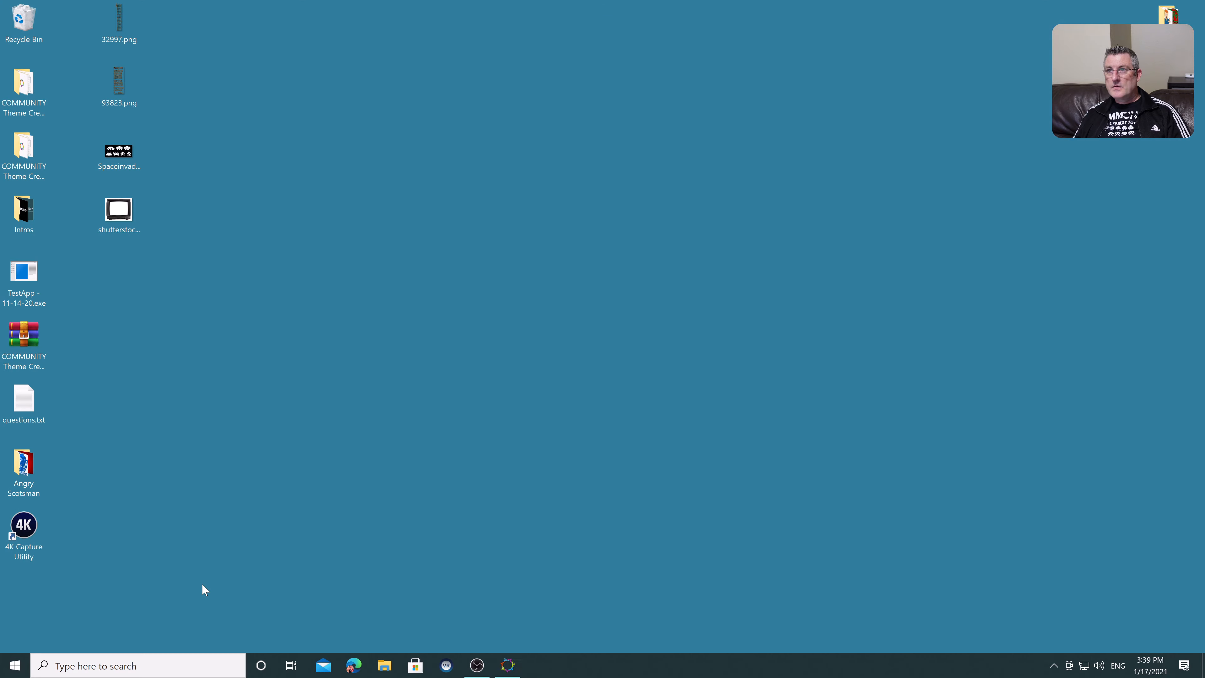